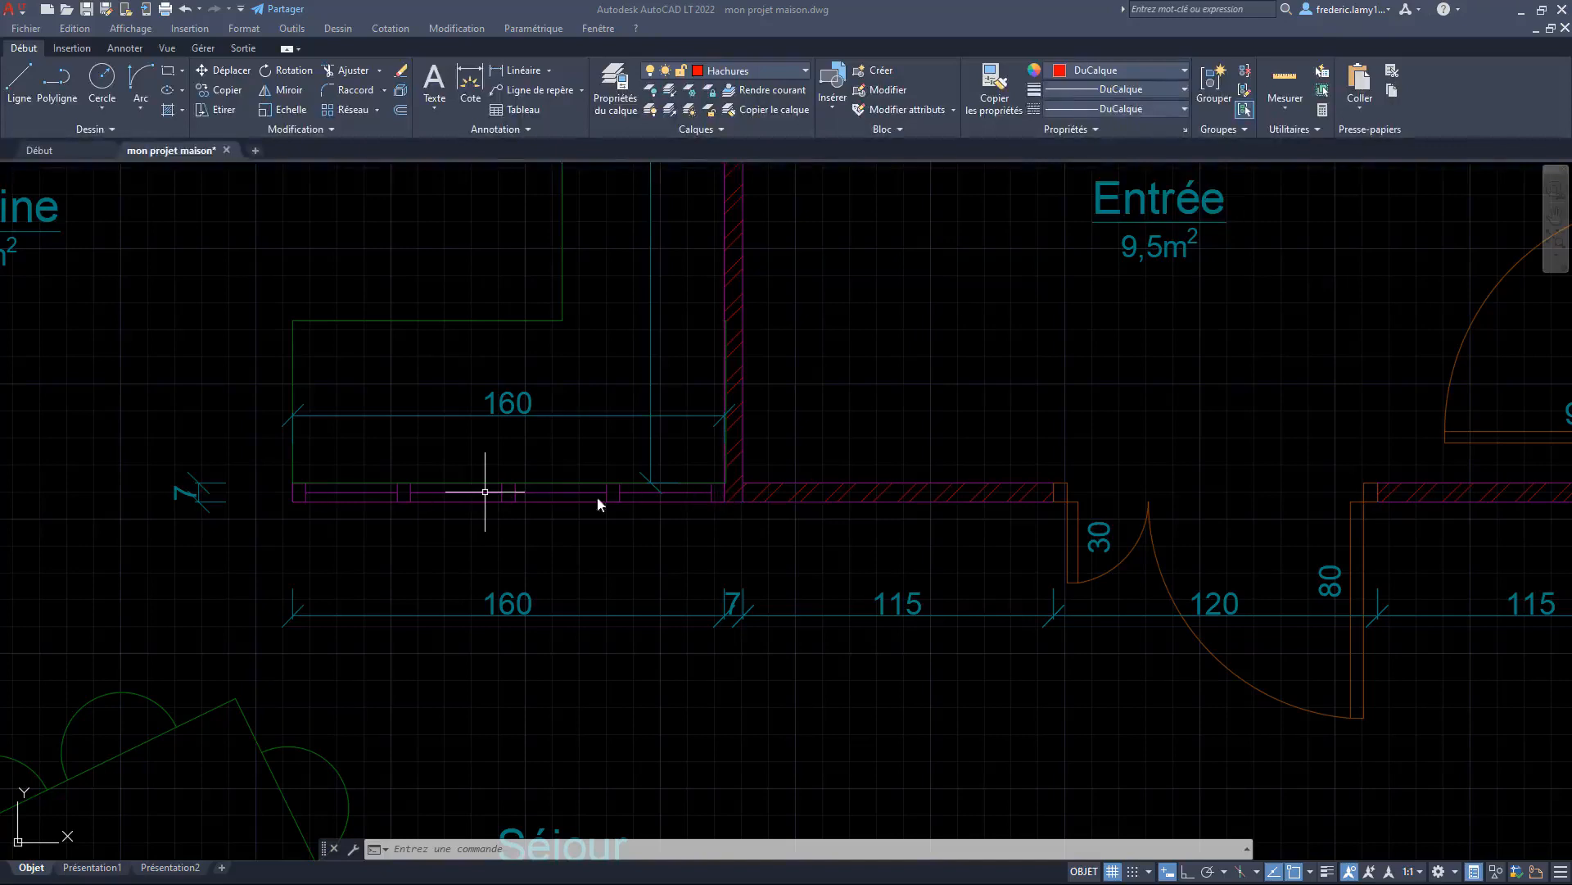
# Examine the furnished reference floor plan and the thin partition with posts between the Cuisine and the Séjour
pyautogui.scroll(-5, 422, 500)
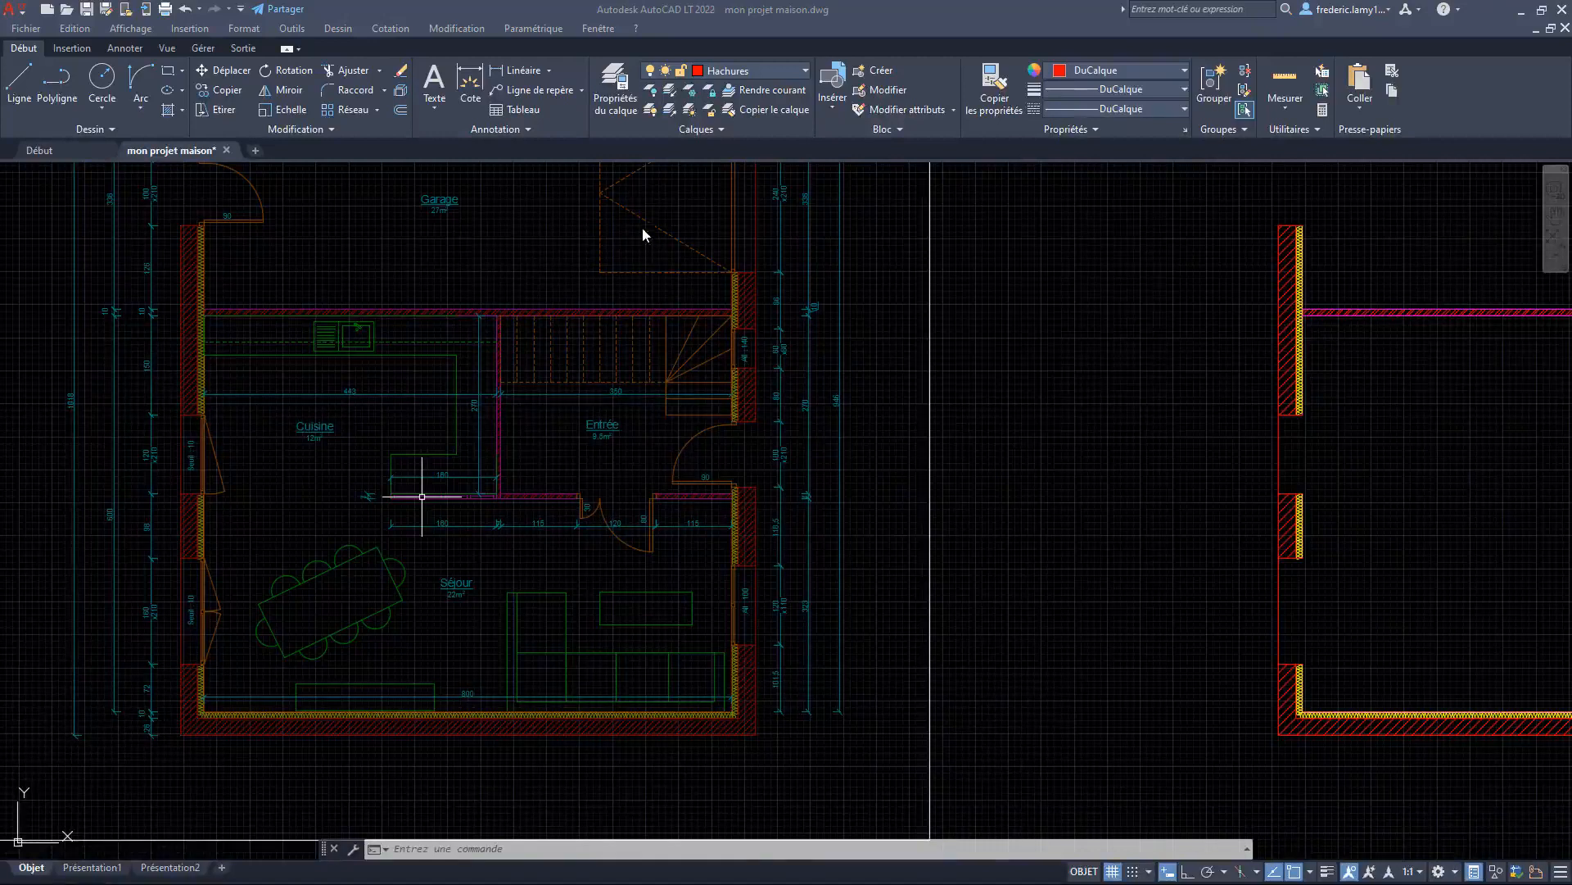
pyautogui.scroll(-2, 679, 616)
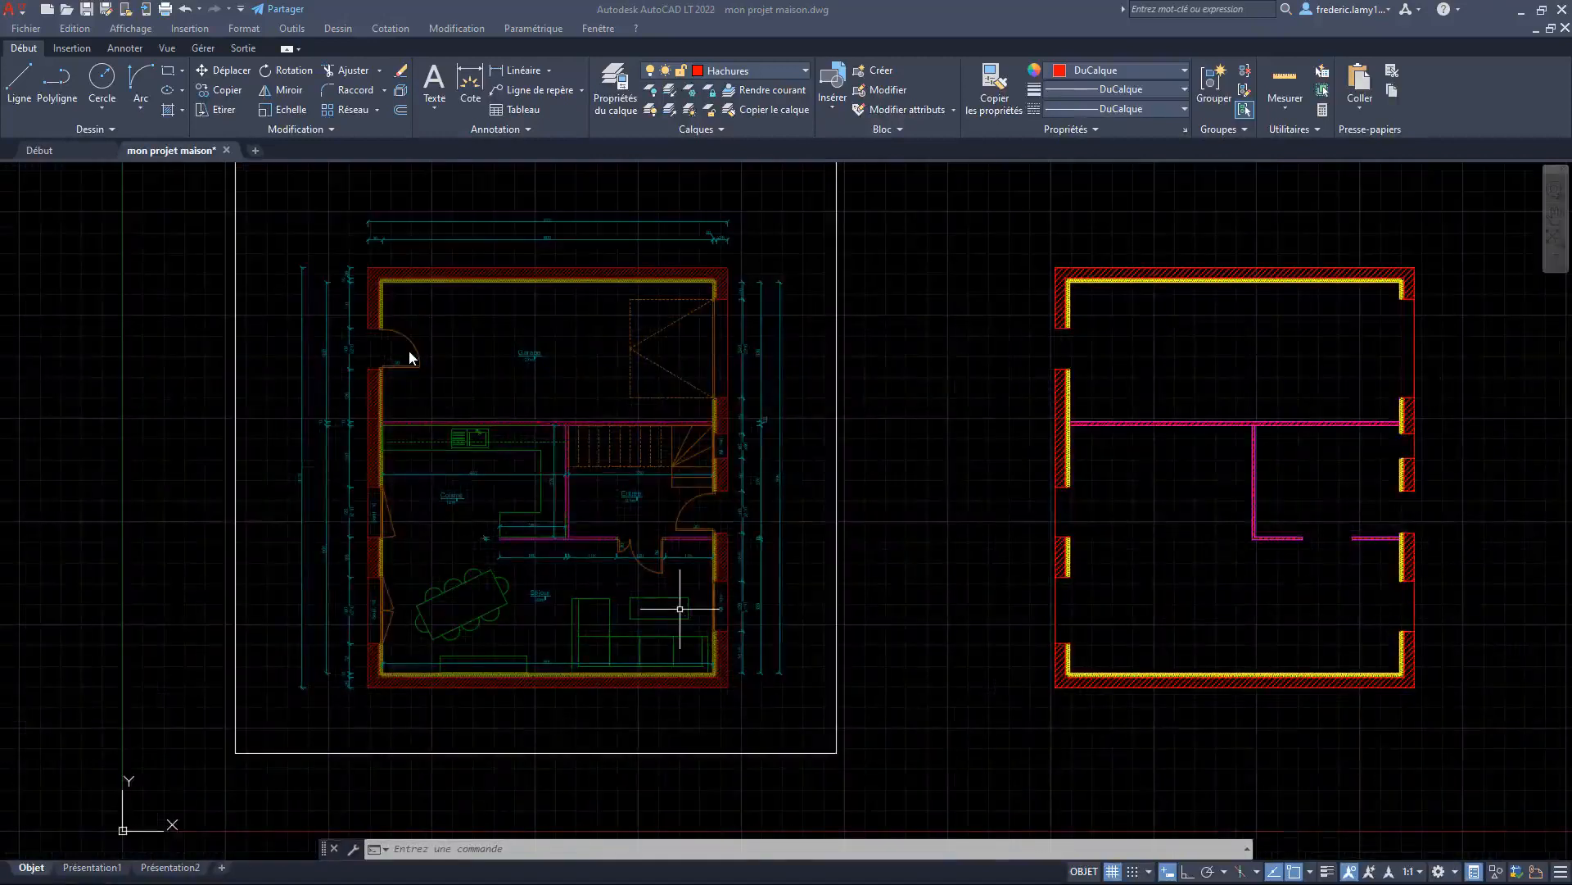
pyautogui.scroll(3, 502, 360)
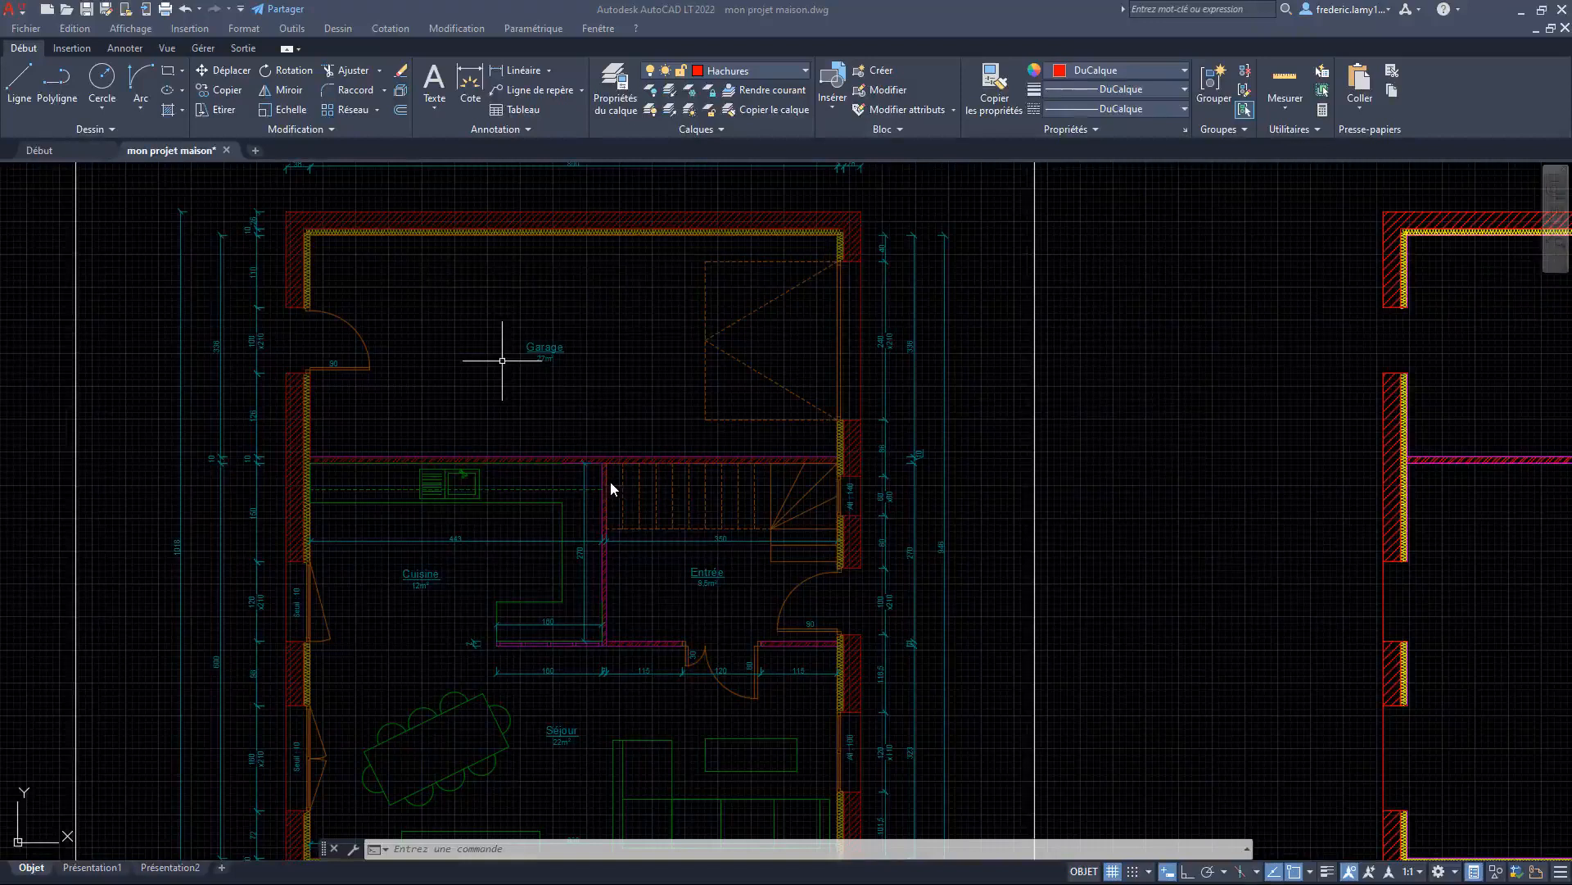
pyautogui.scroll(-2, 670, 476)
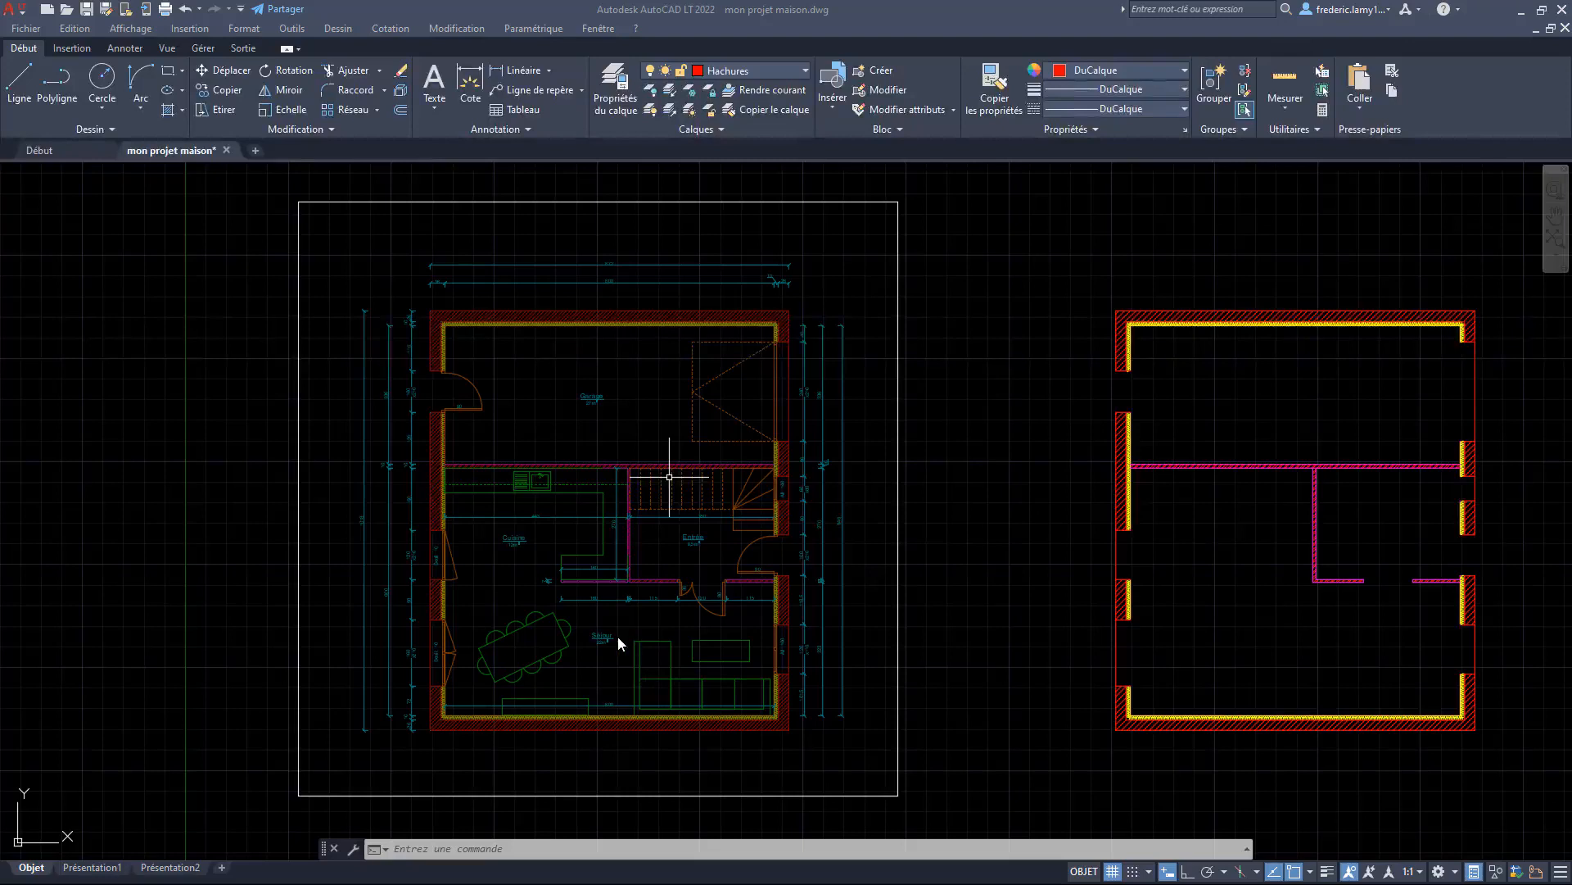
pyautogui.scroll(5, 588, 610)
pyautogui.scroll(2, 479, 489)
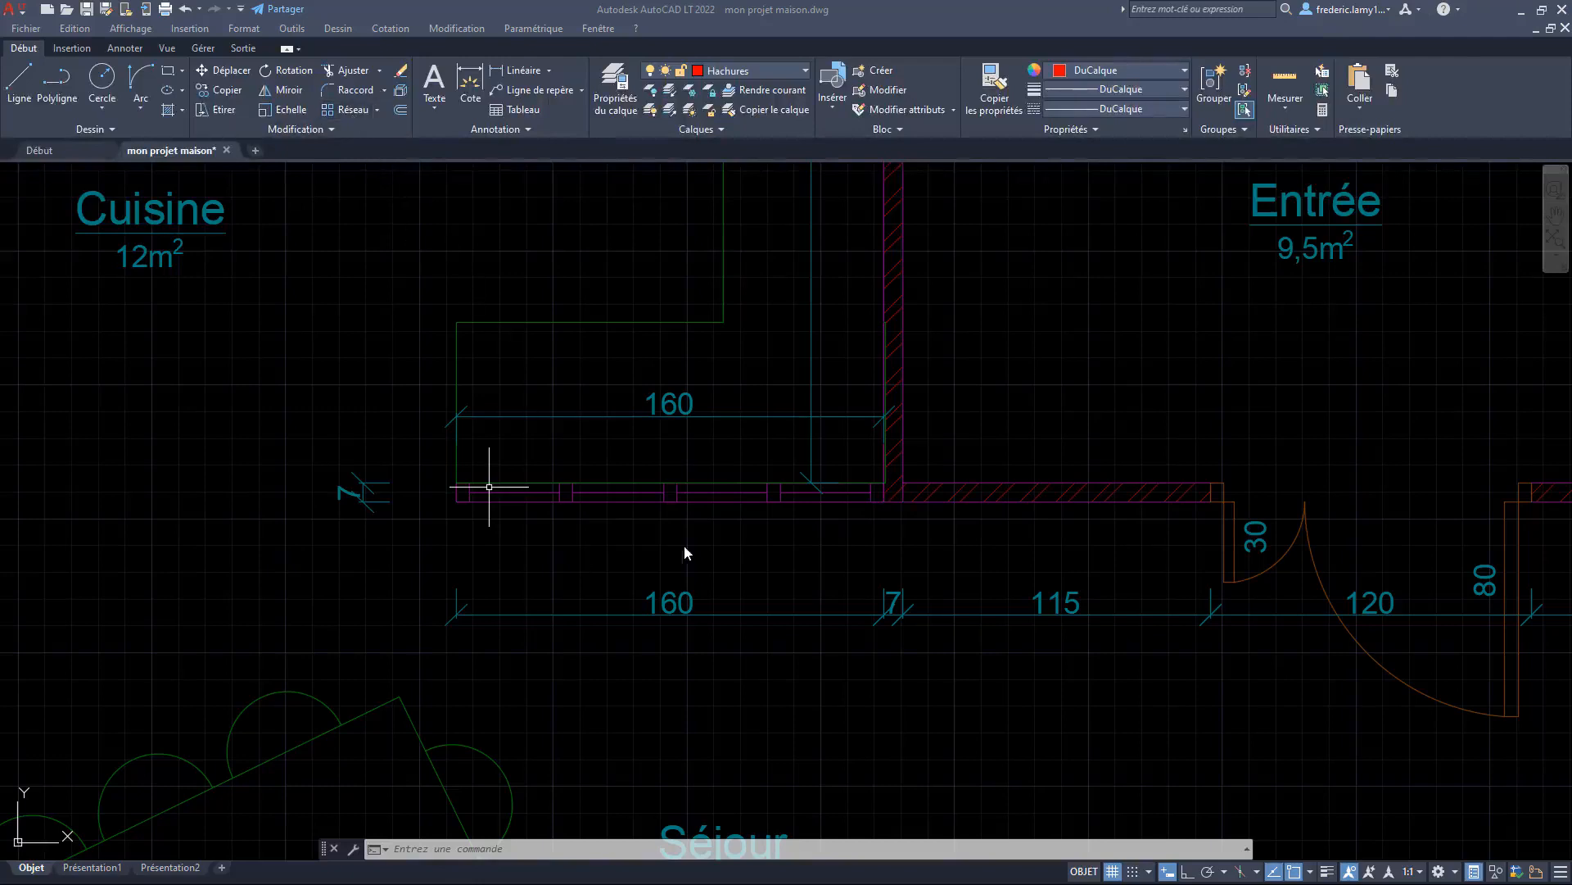
pyautogui.scroll(2, 687, 549)
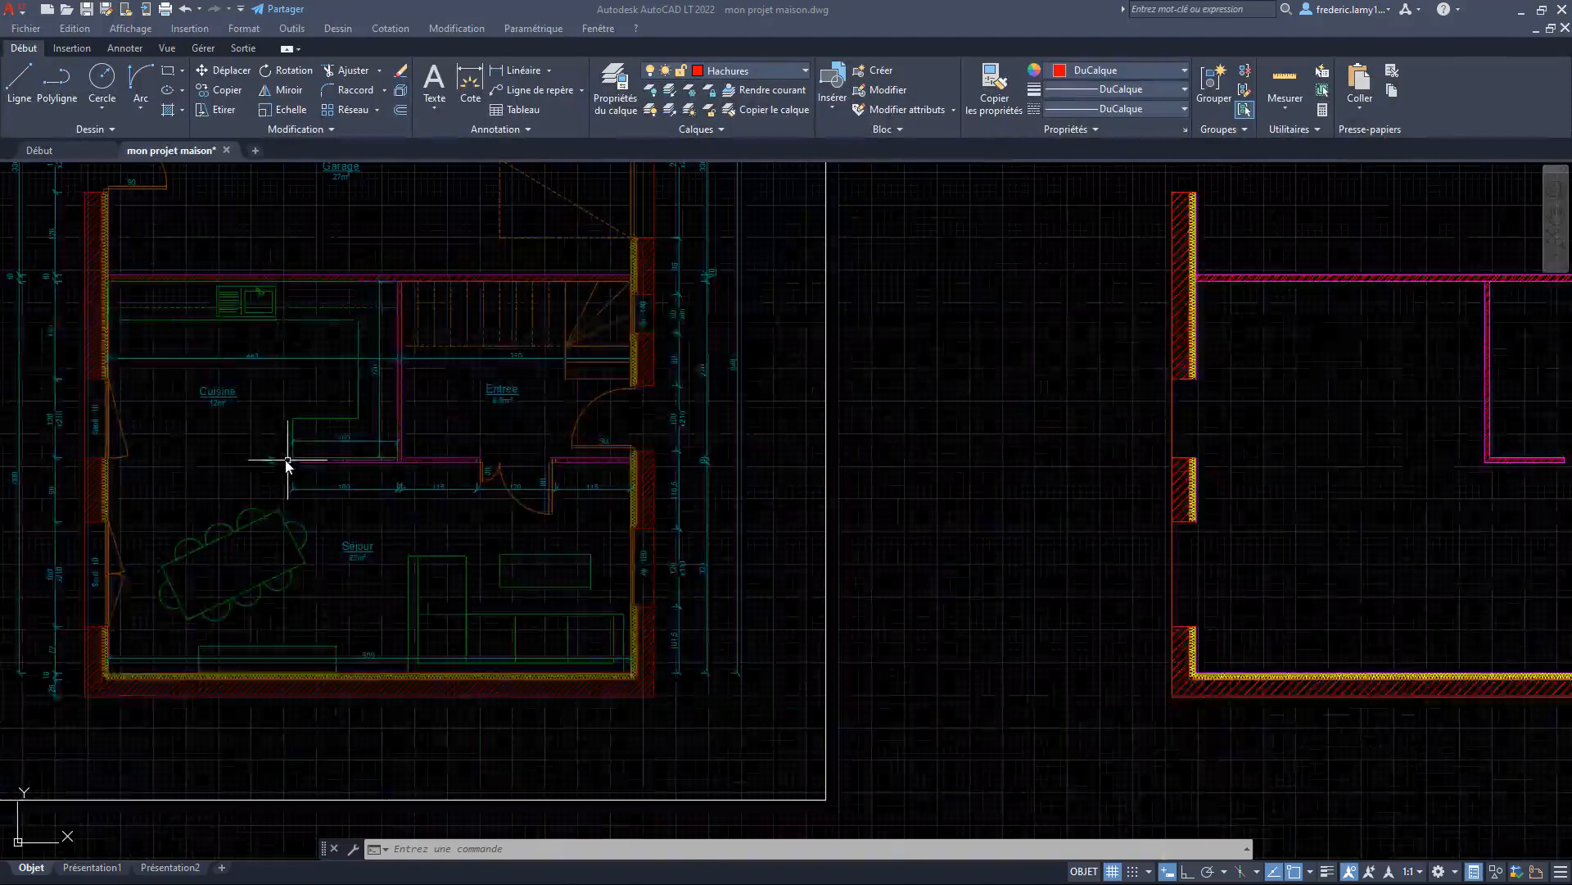
pyautogui.scroll(-2, 288, 459)
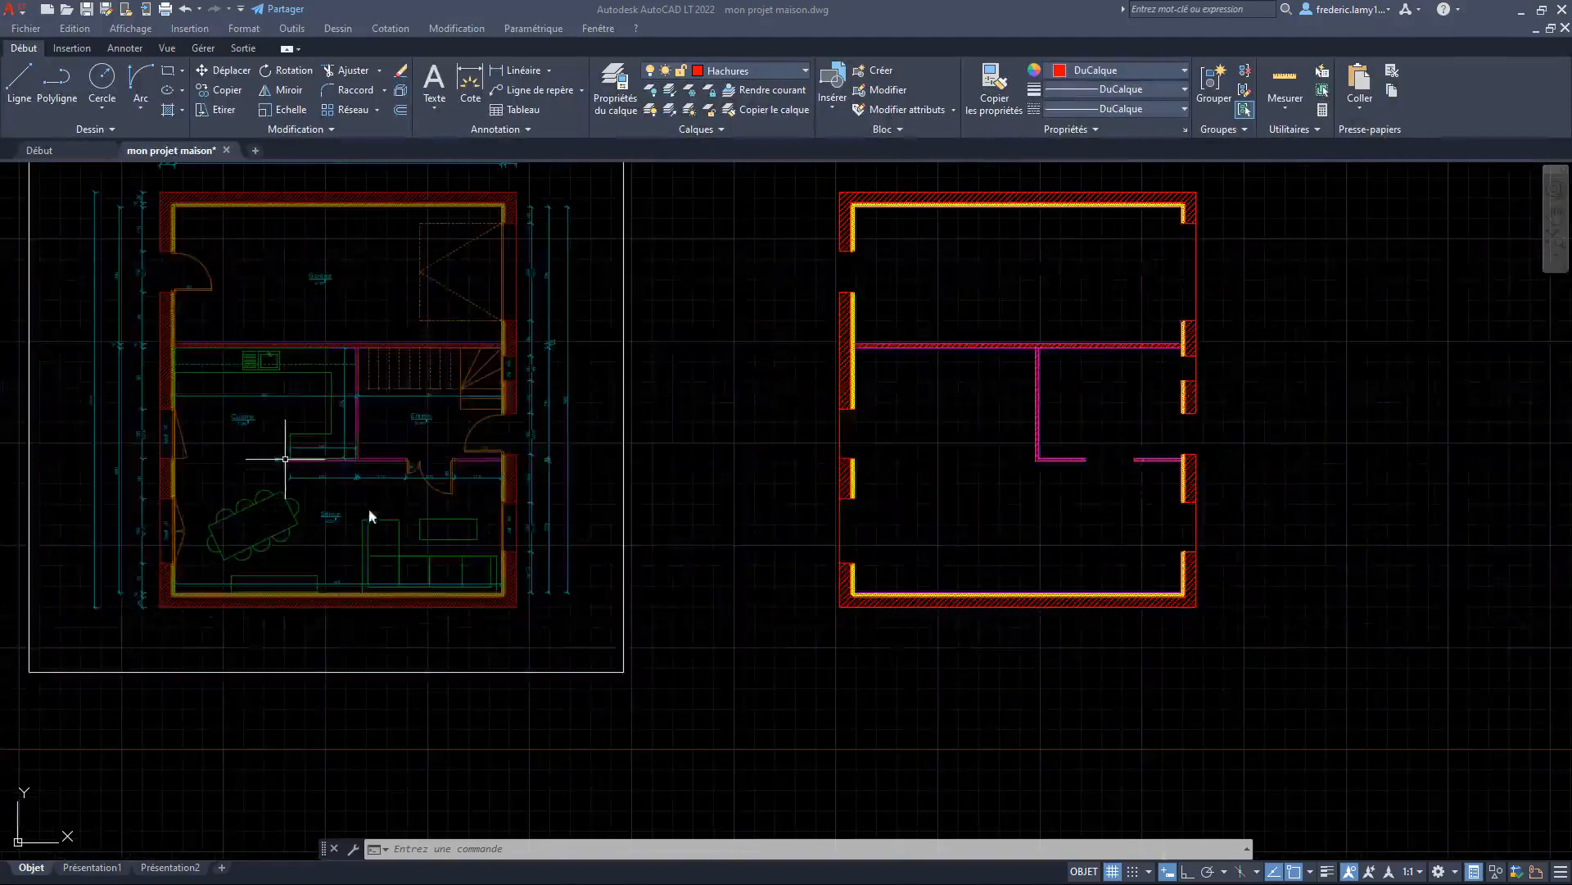
# Make layer 0 the current layer for drawing in the empty living area of the wall-only plan
pyautogui.scroll(3, 1064, 495)
pyautogui.scroll(4, 1065, 497)
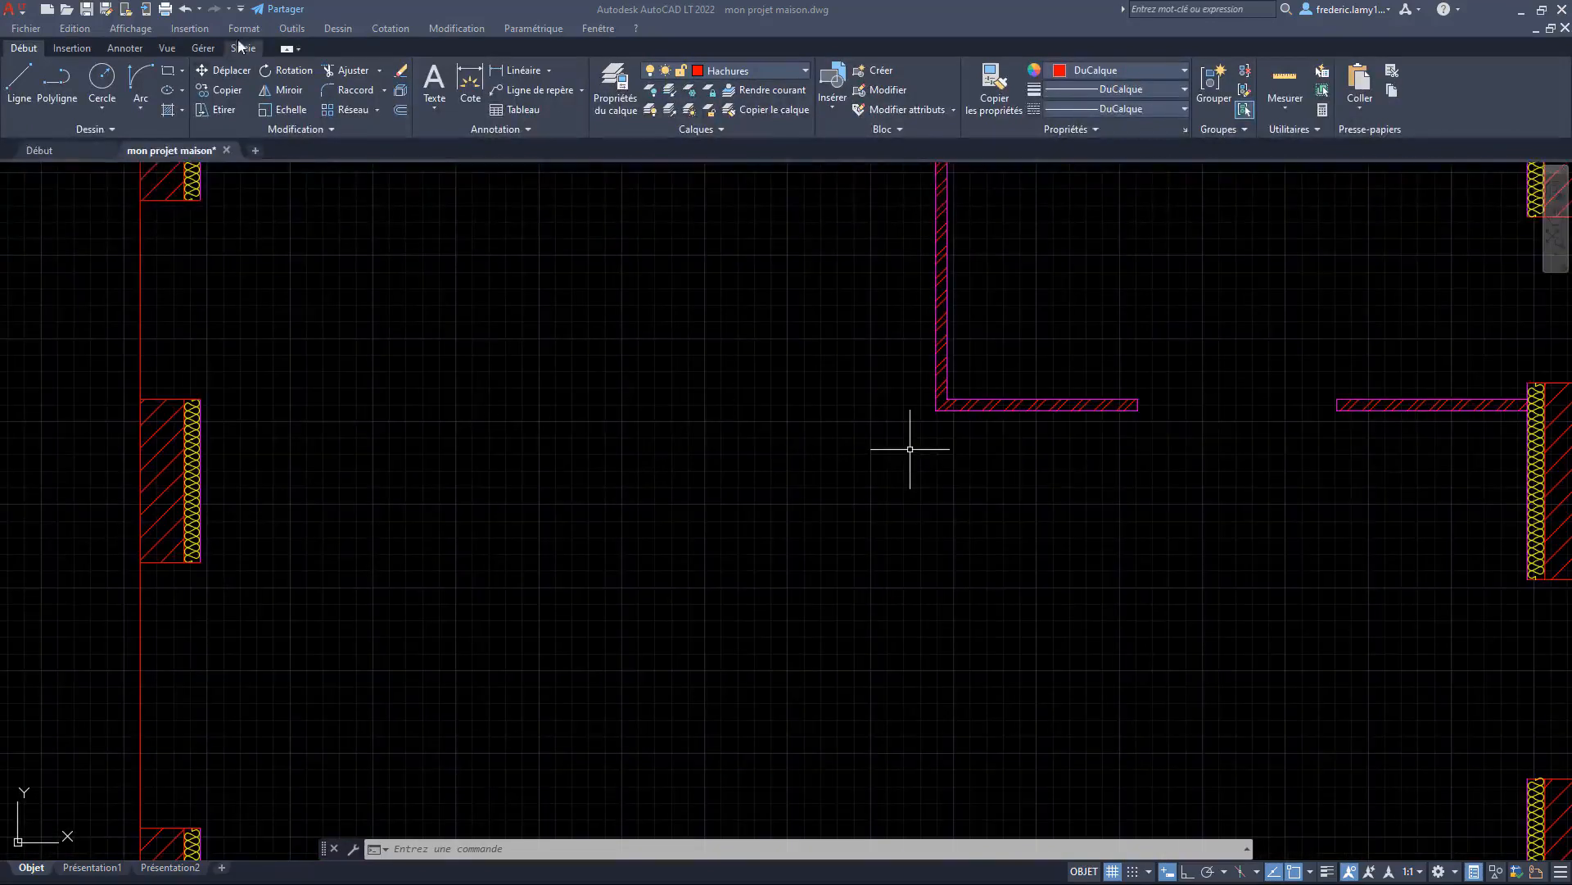
pyautogui.click(803, 70)
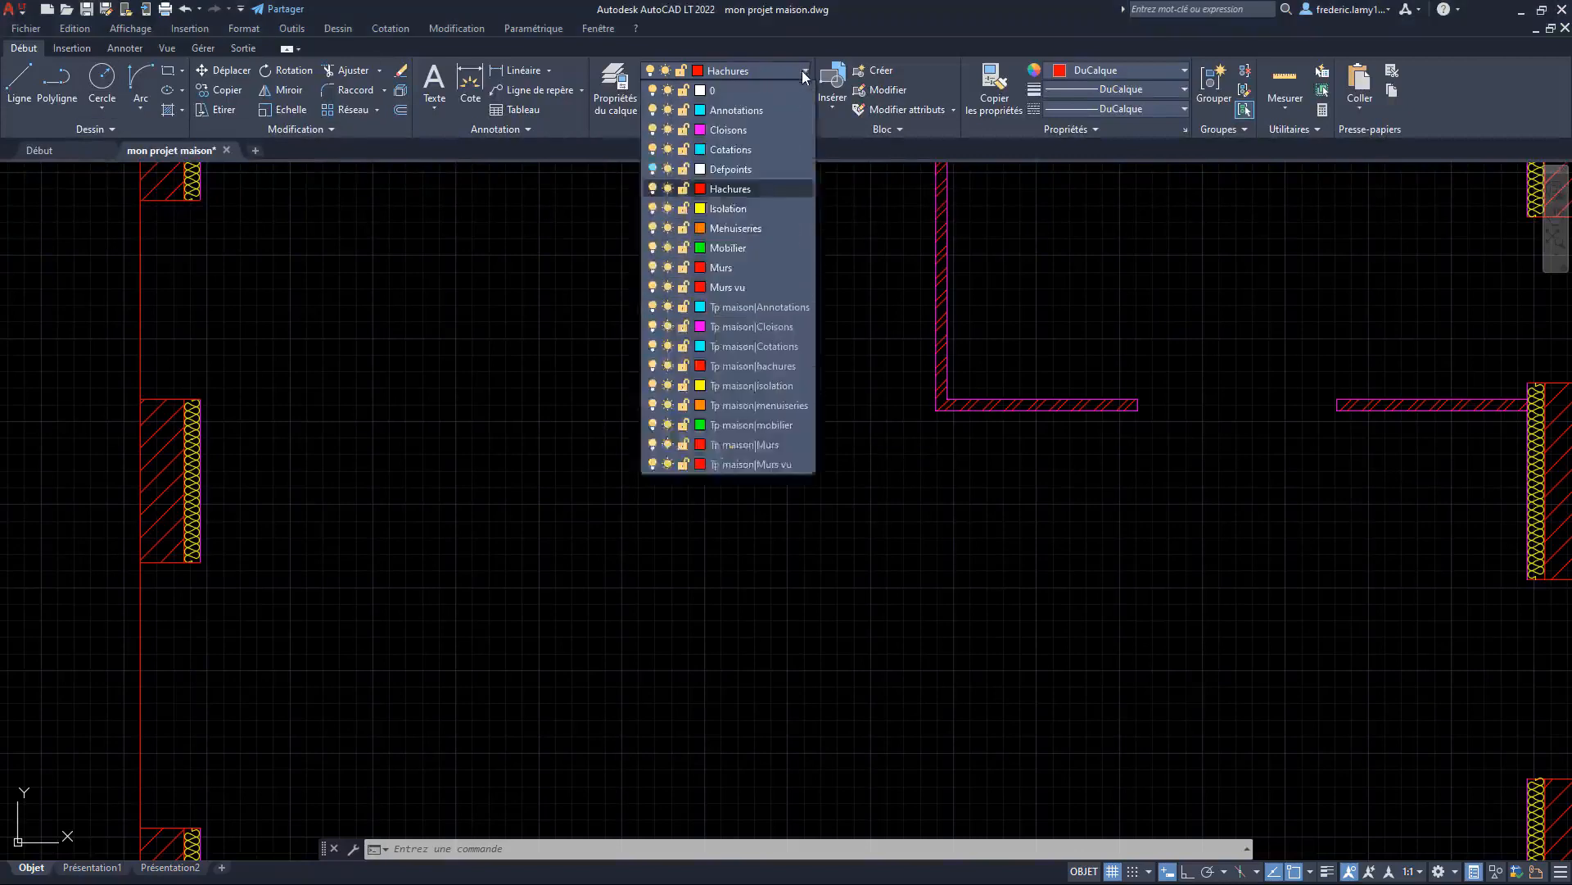
pyautogui.click(737, 92)
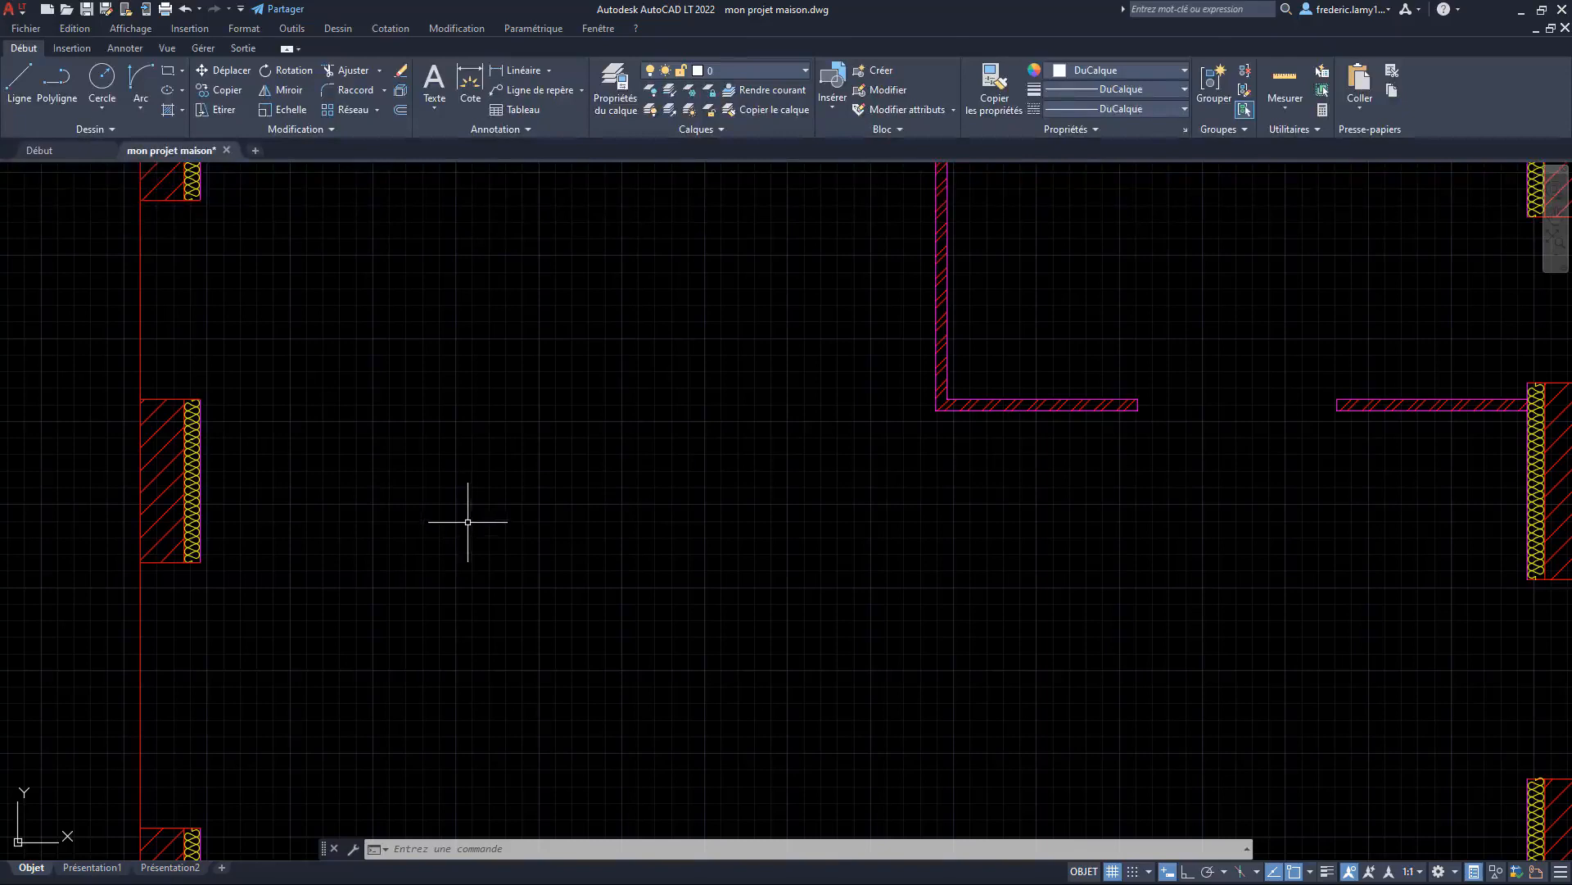
# Draw a rectangle 5 wide and 7 high in the empty space below and left of the L-shaped partition
pyautogui.click(182, 71)
pyautogui.click(188, 100)
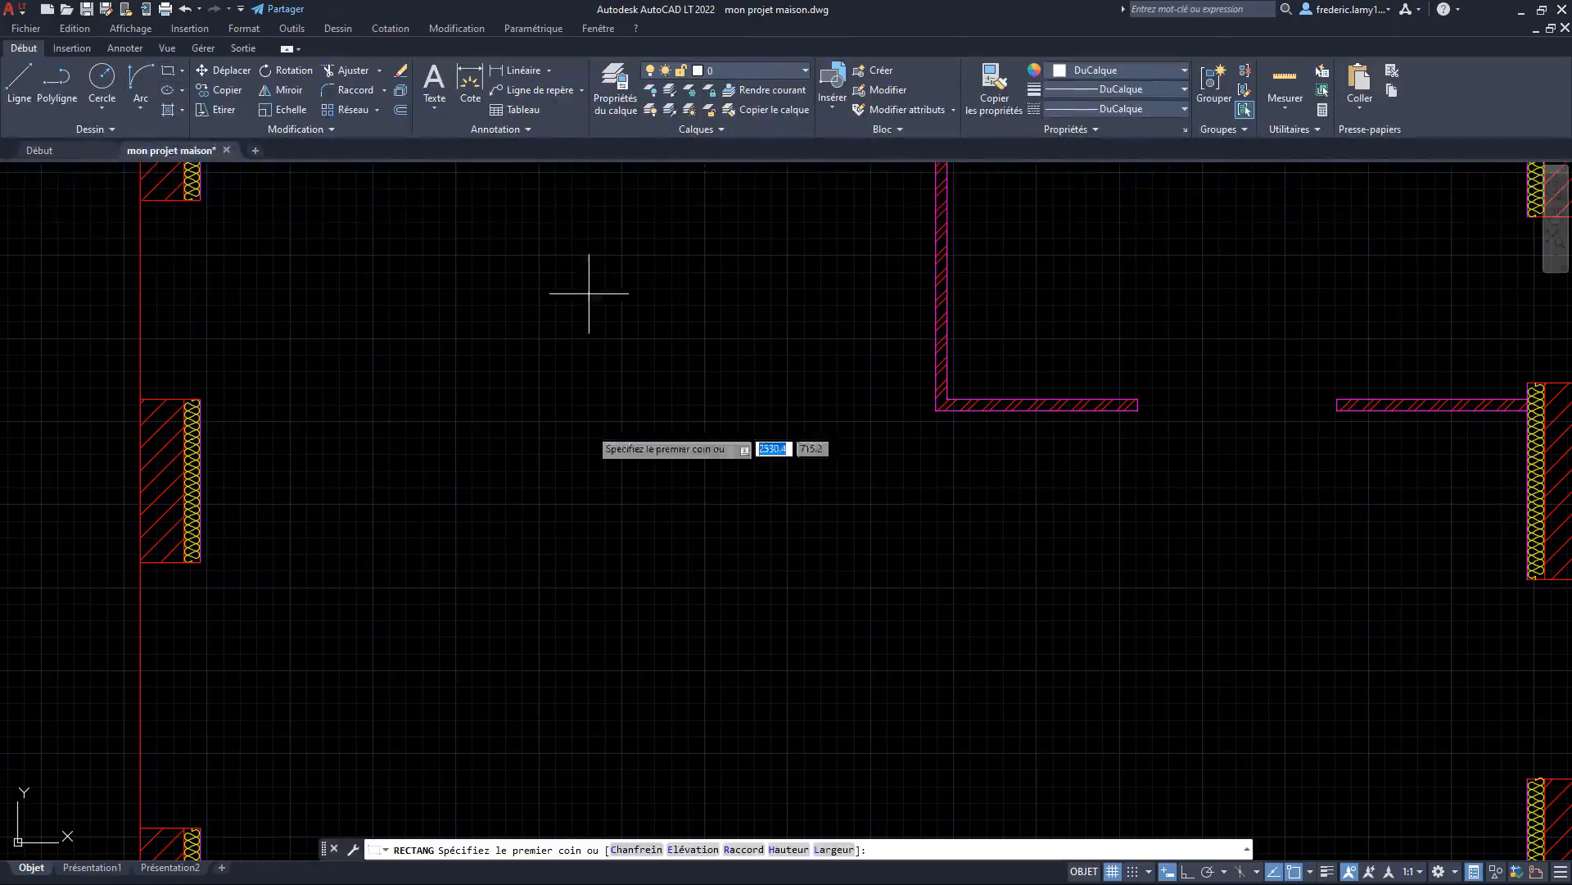
pyautogui.click(596, 593)
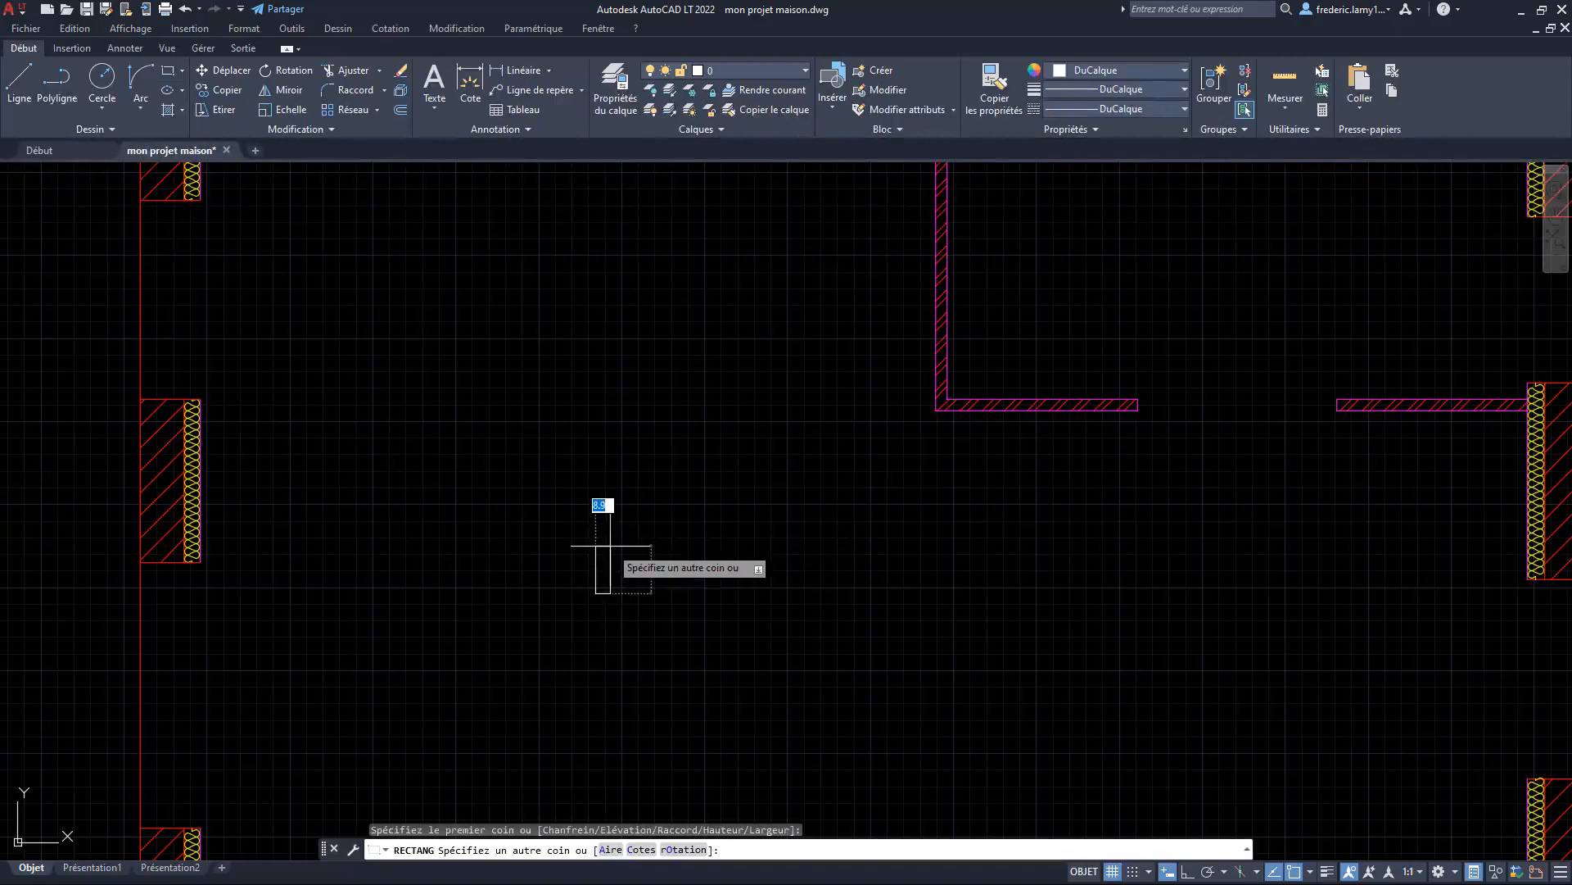
pyautogui.write('5')
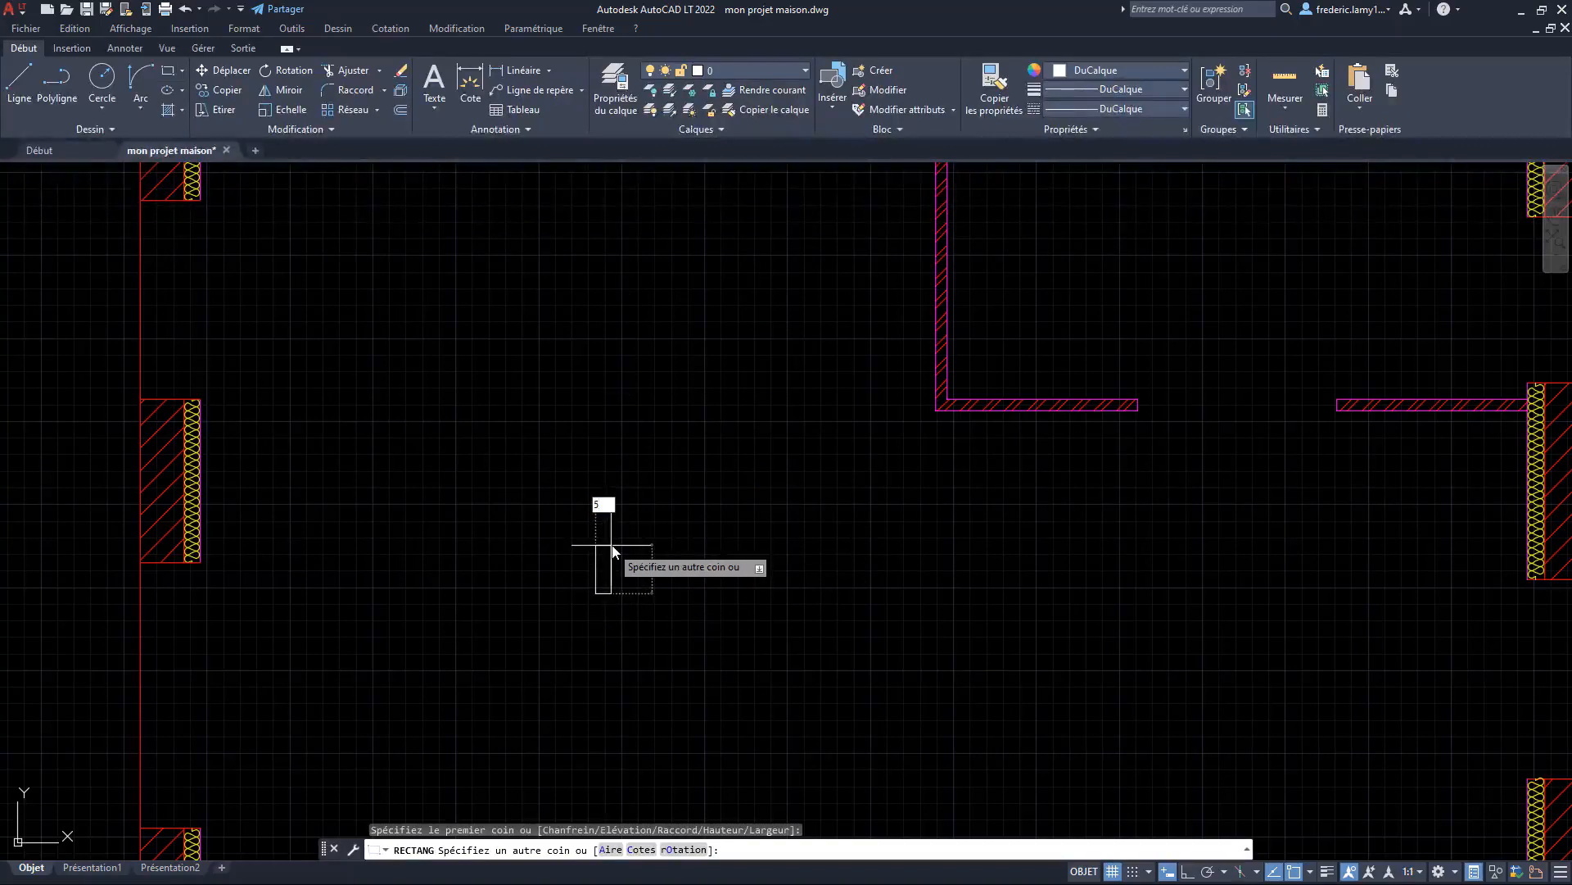
pyautogui.press('Tab')
pyautogui.write('7')
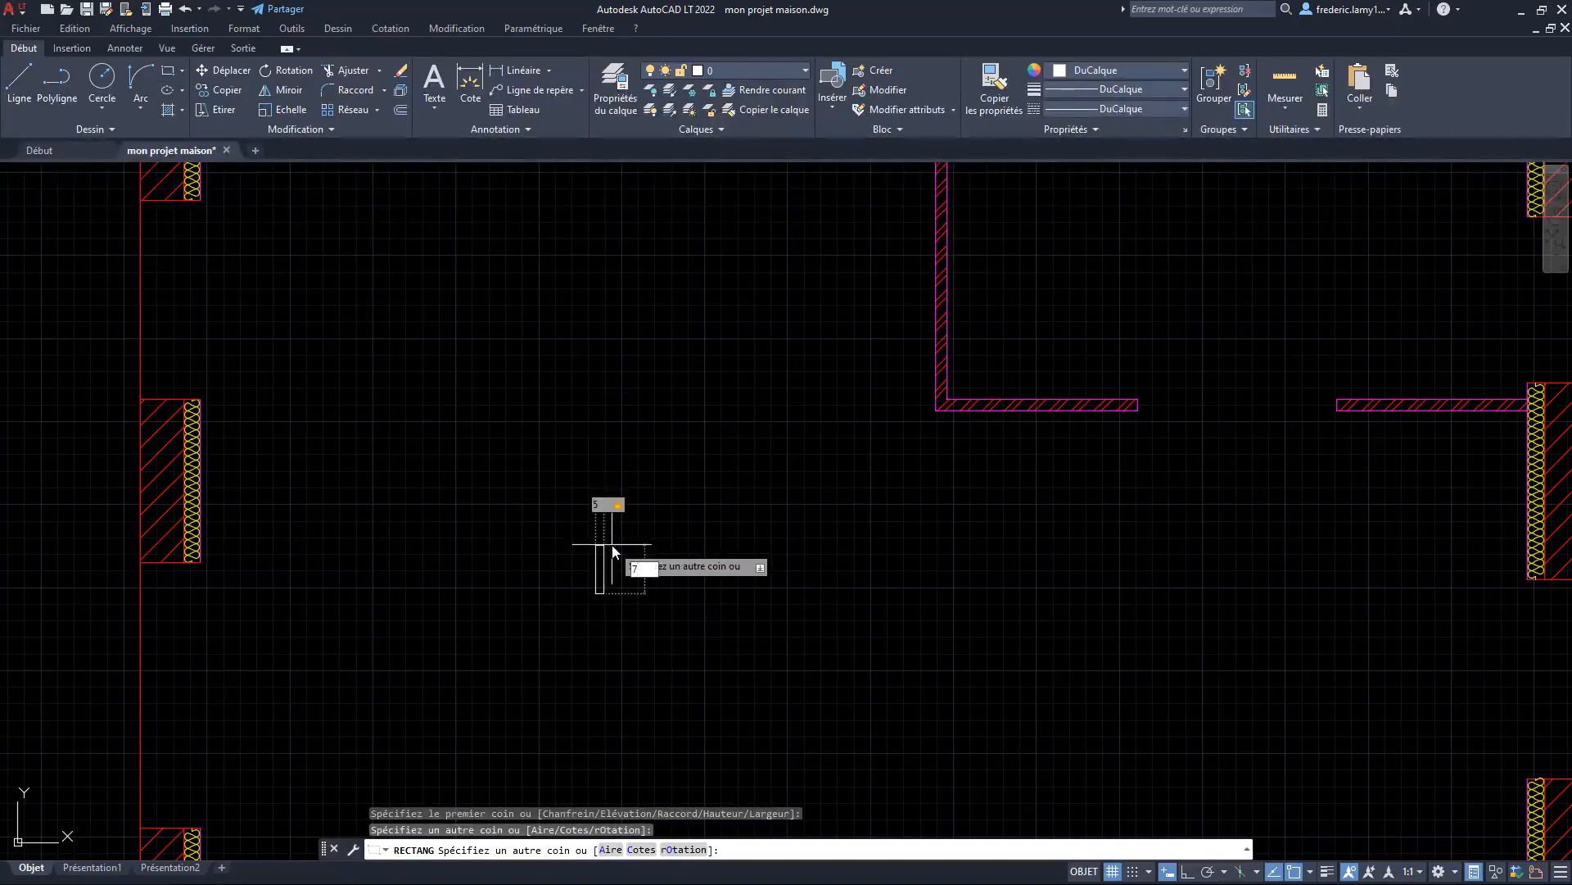
pyautogui.press('Return')
# Draw a horizontal line 160 long to the right from the rectangle's lower-left corner, with ortho mode on
pyautogui.scroll(5, 578, 623)
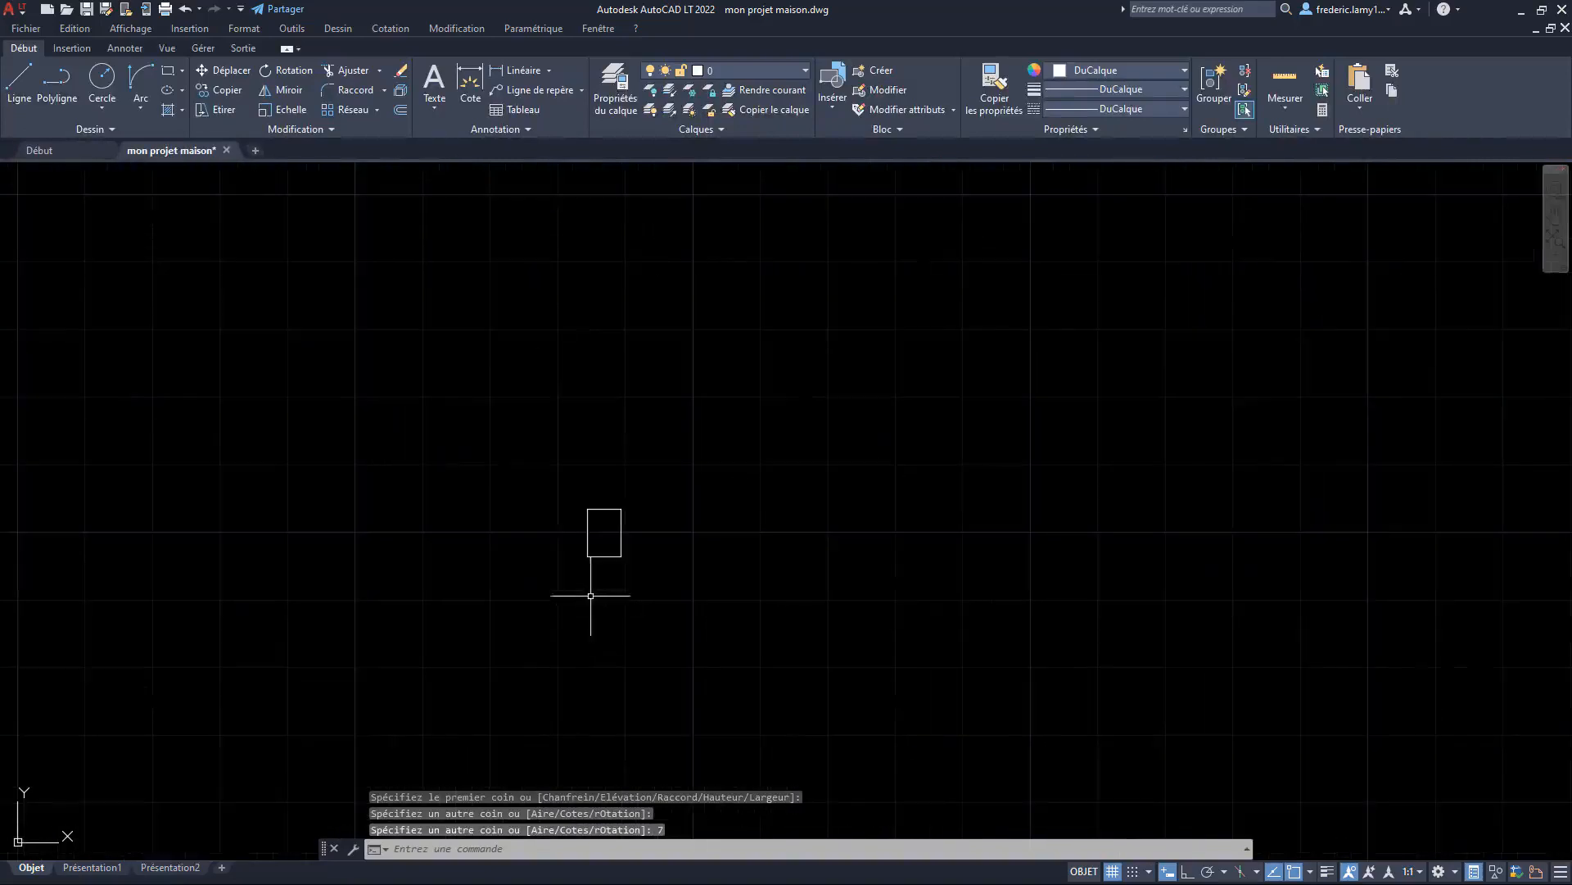
pyautogui.click(21, 69)
pyautogui.click(21, 69)
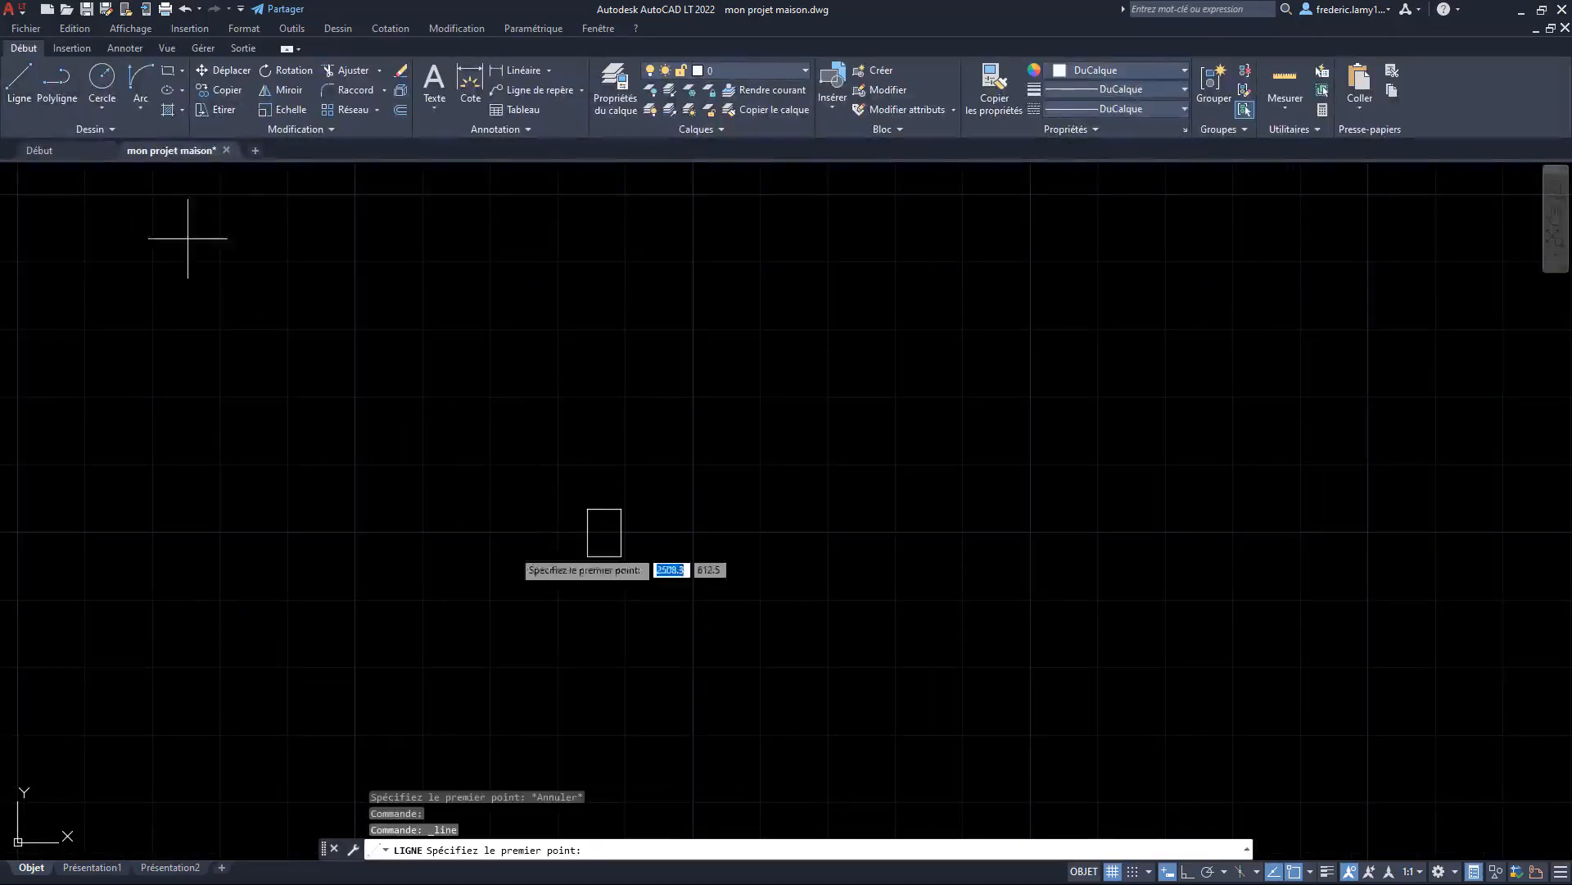
pyautogui.click(588, 556)
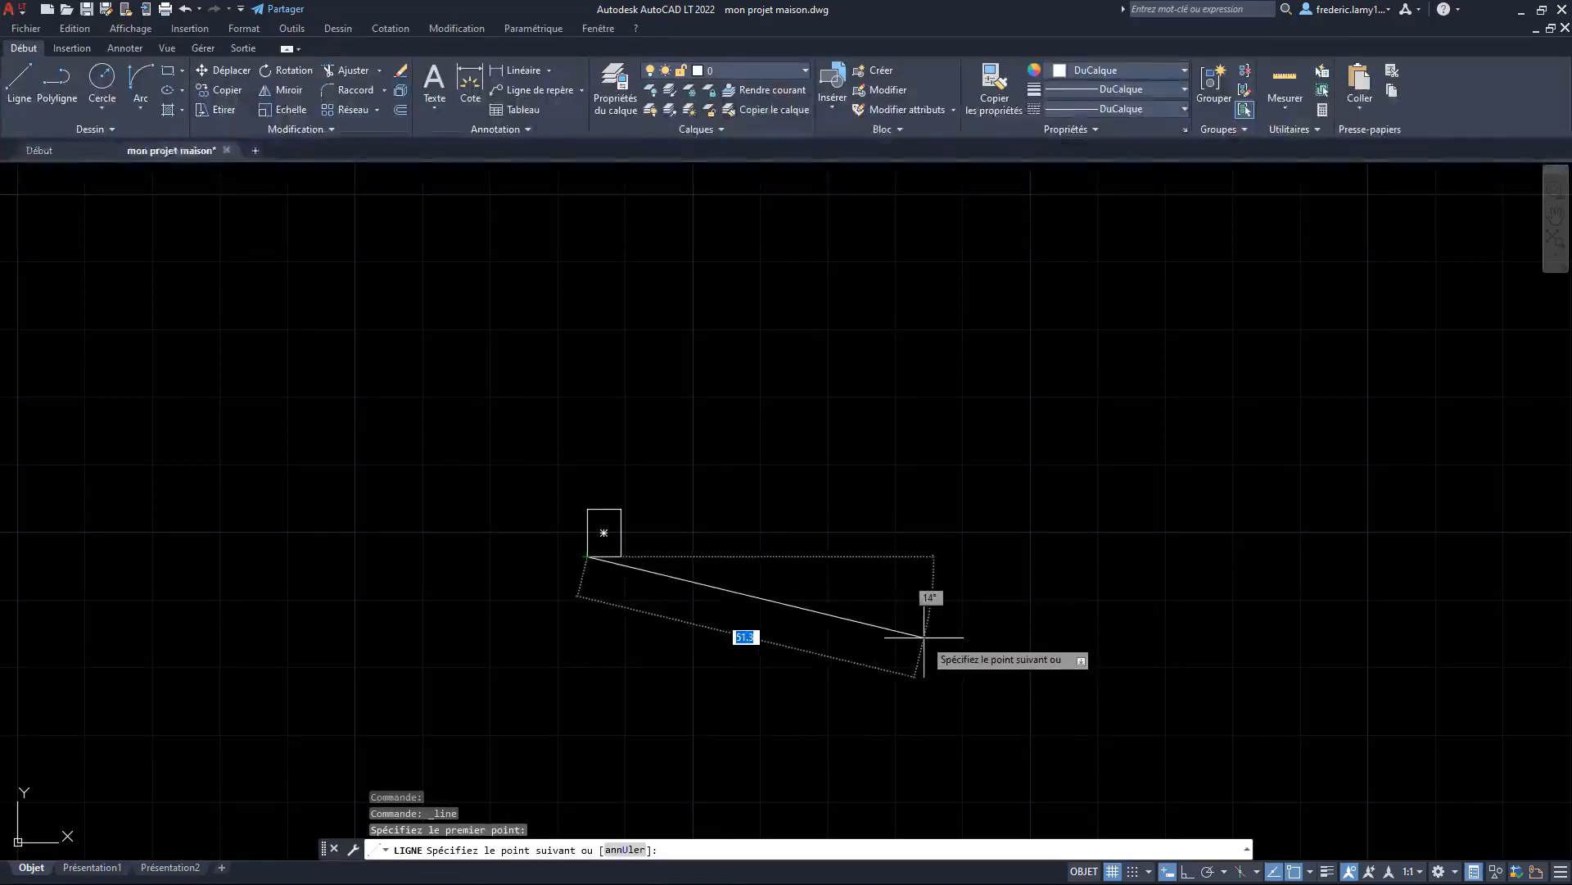
pyautogui.press('F8')
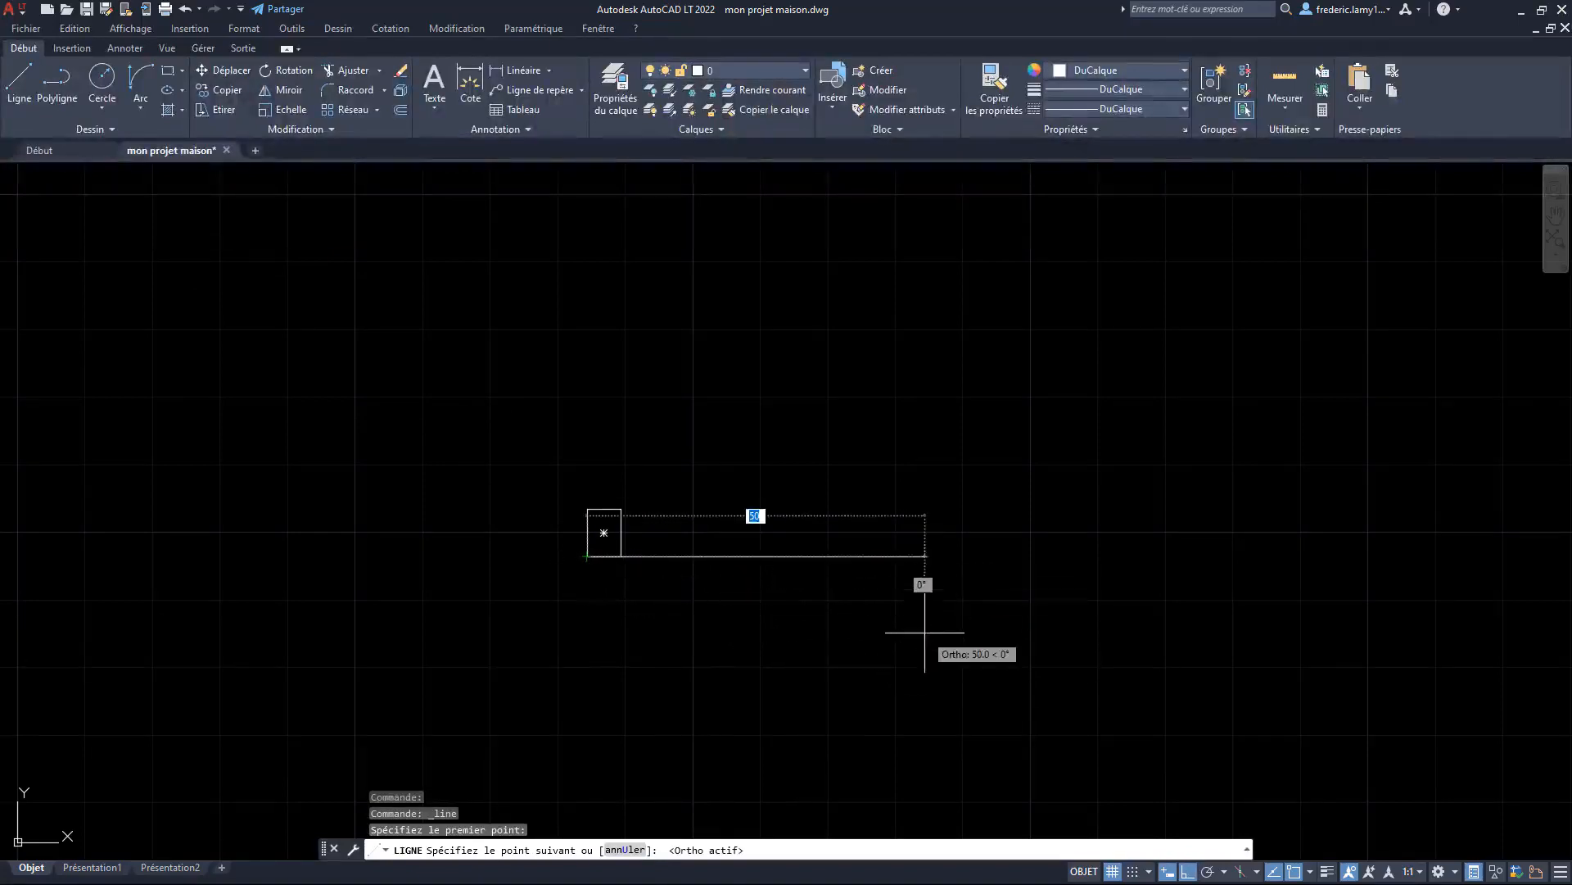
pyautogui.write('160')
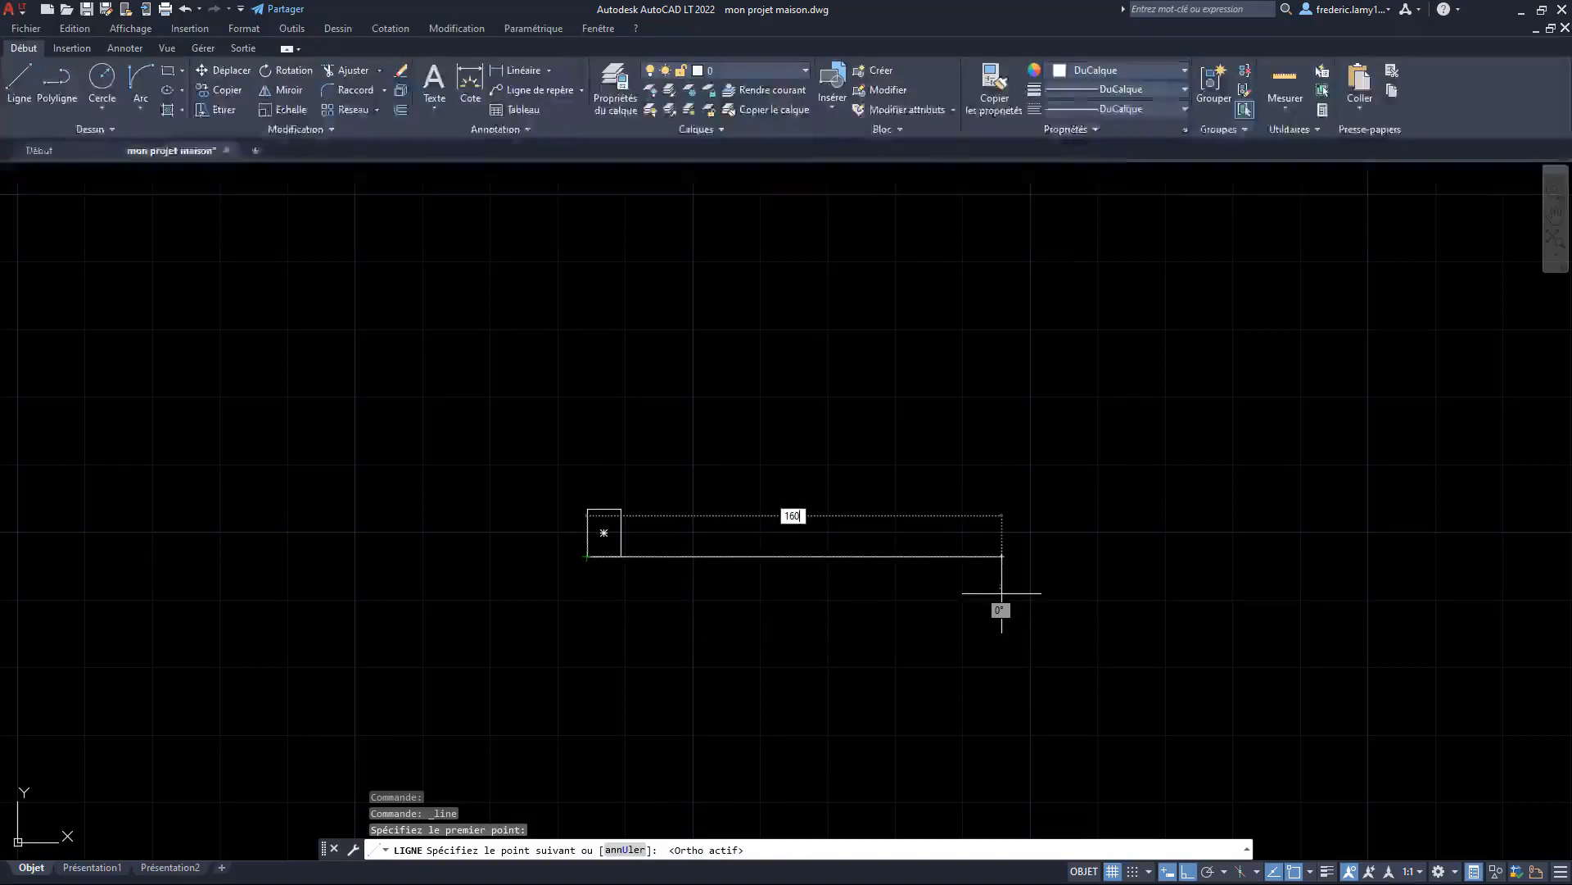
pyautogui.press('Return')
pyautogui.press('Escape')
# Dimension the horizontal line's length, placing the dimension below the line
pyautogui.scroll(-4, 598, 604)
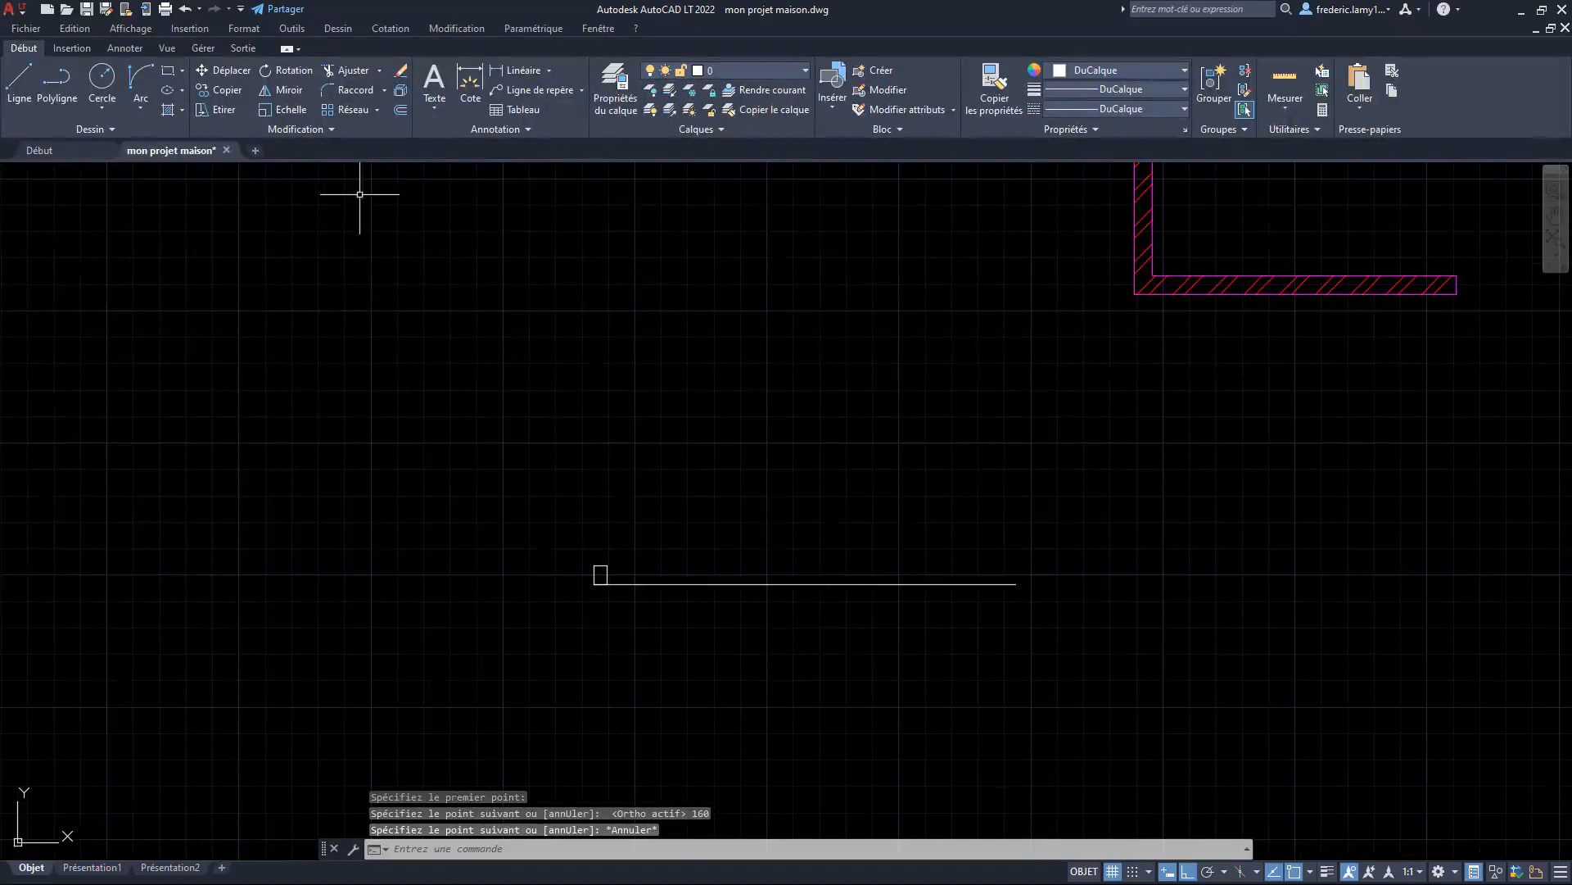
pyautogui.click(467, 89)
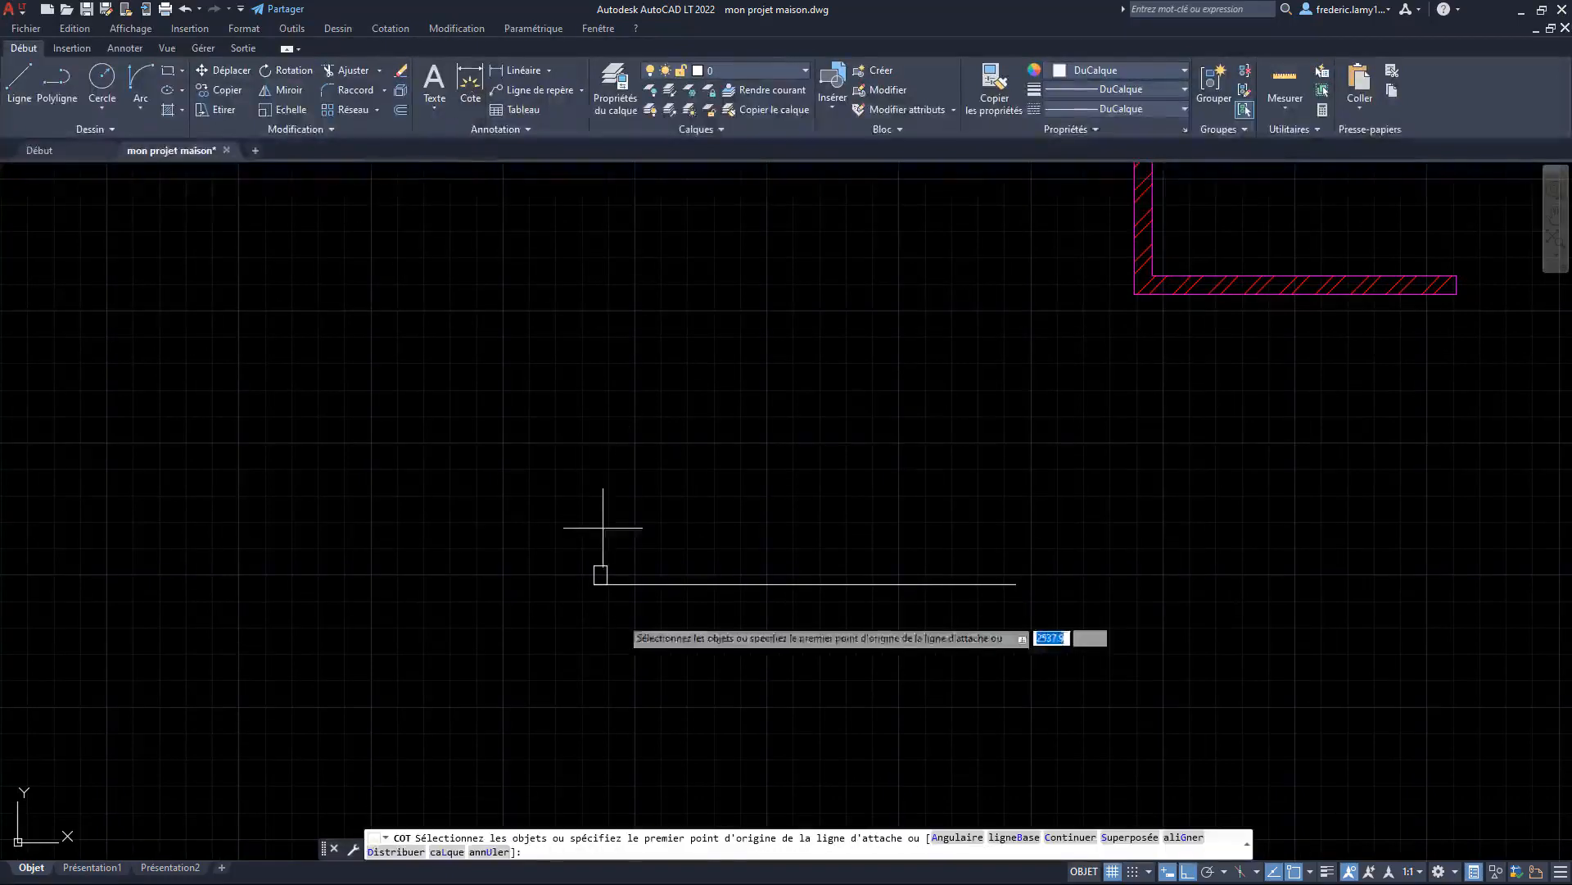
pyautogui.click(730, 584)
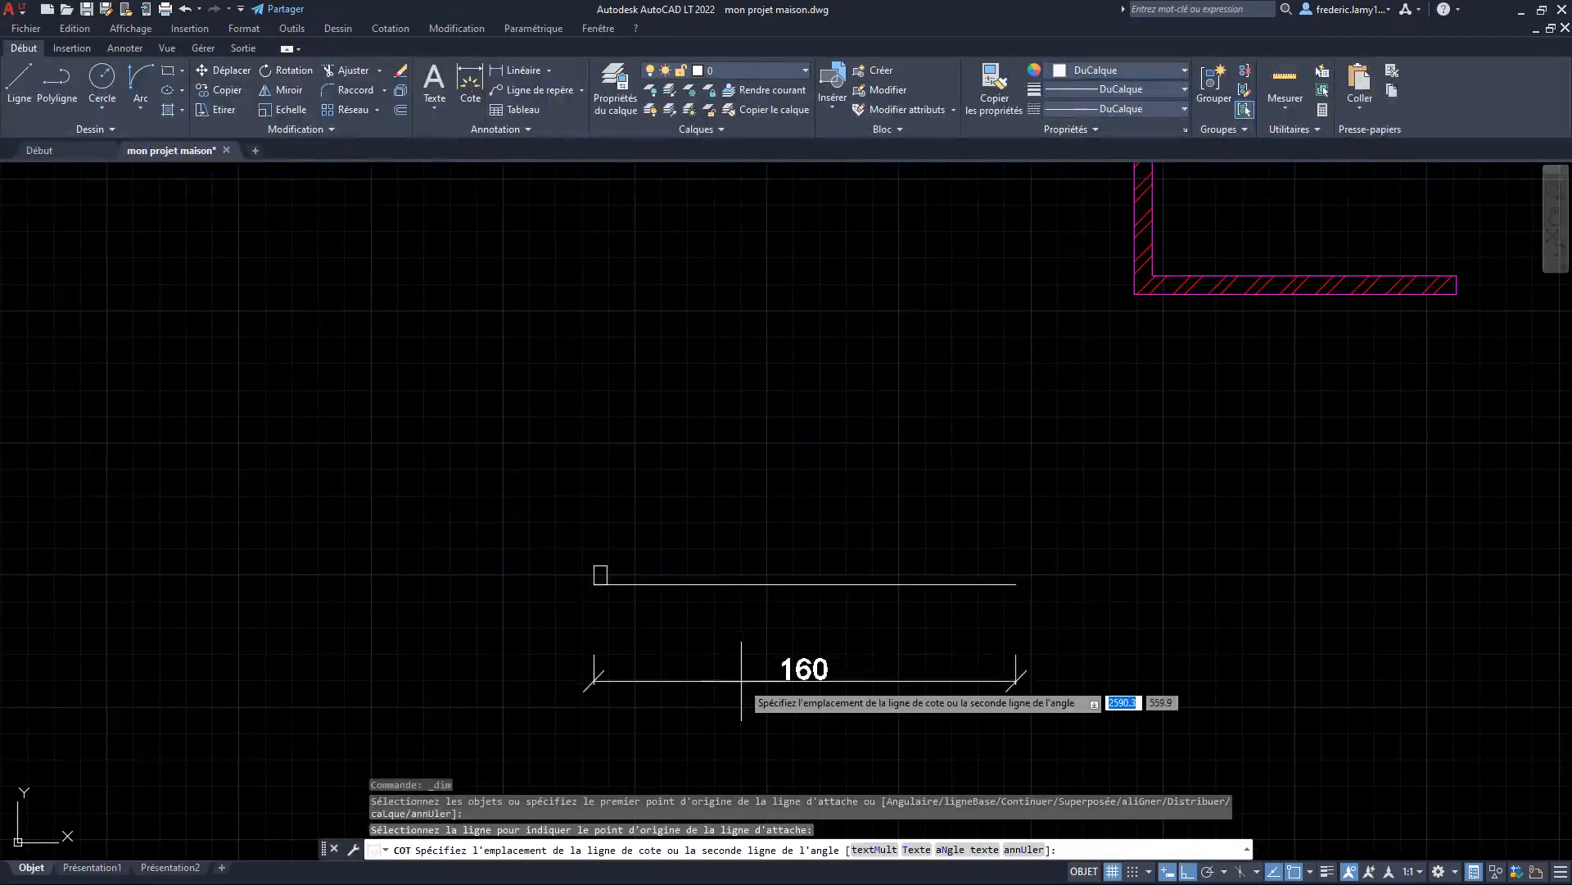
pyautogui.click(806, 647)
pyautogui.scroll(2, 958, 719)
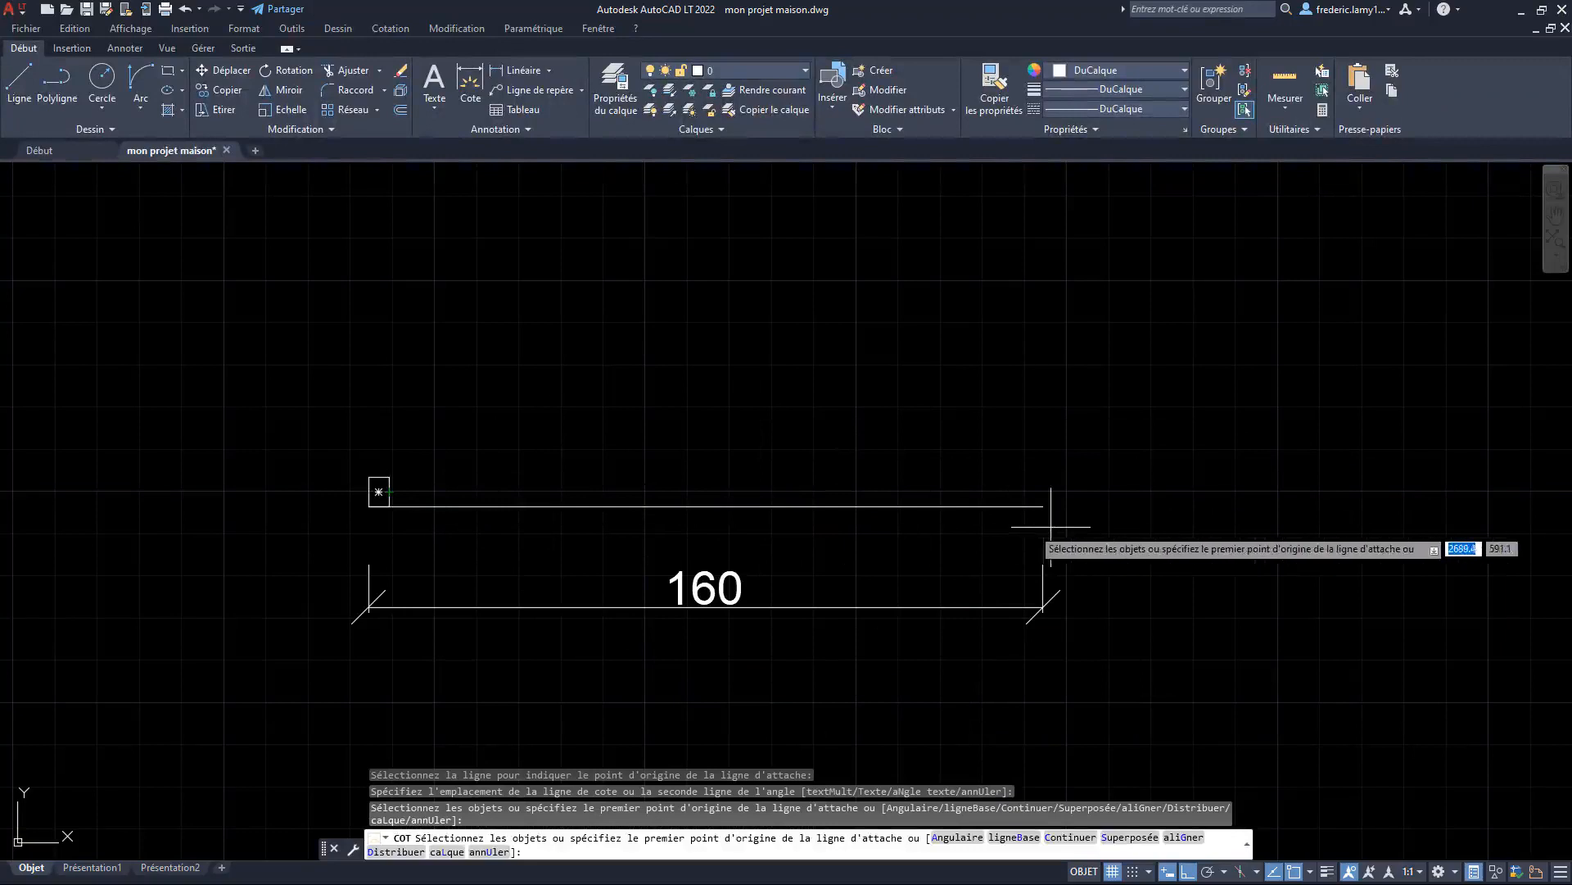
pyautogui.press('Escape')
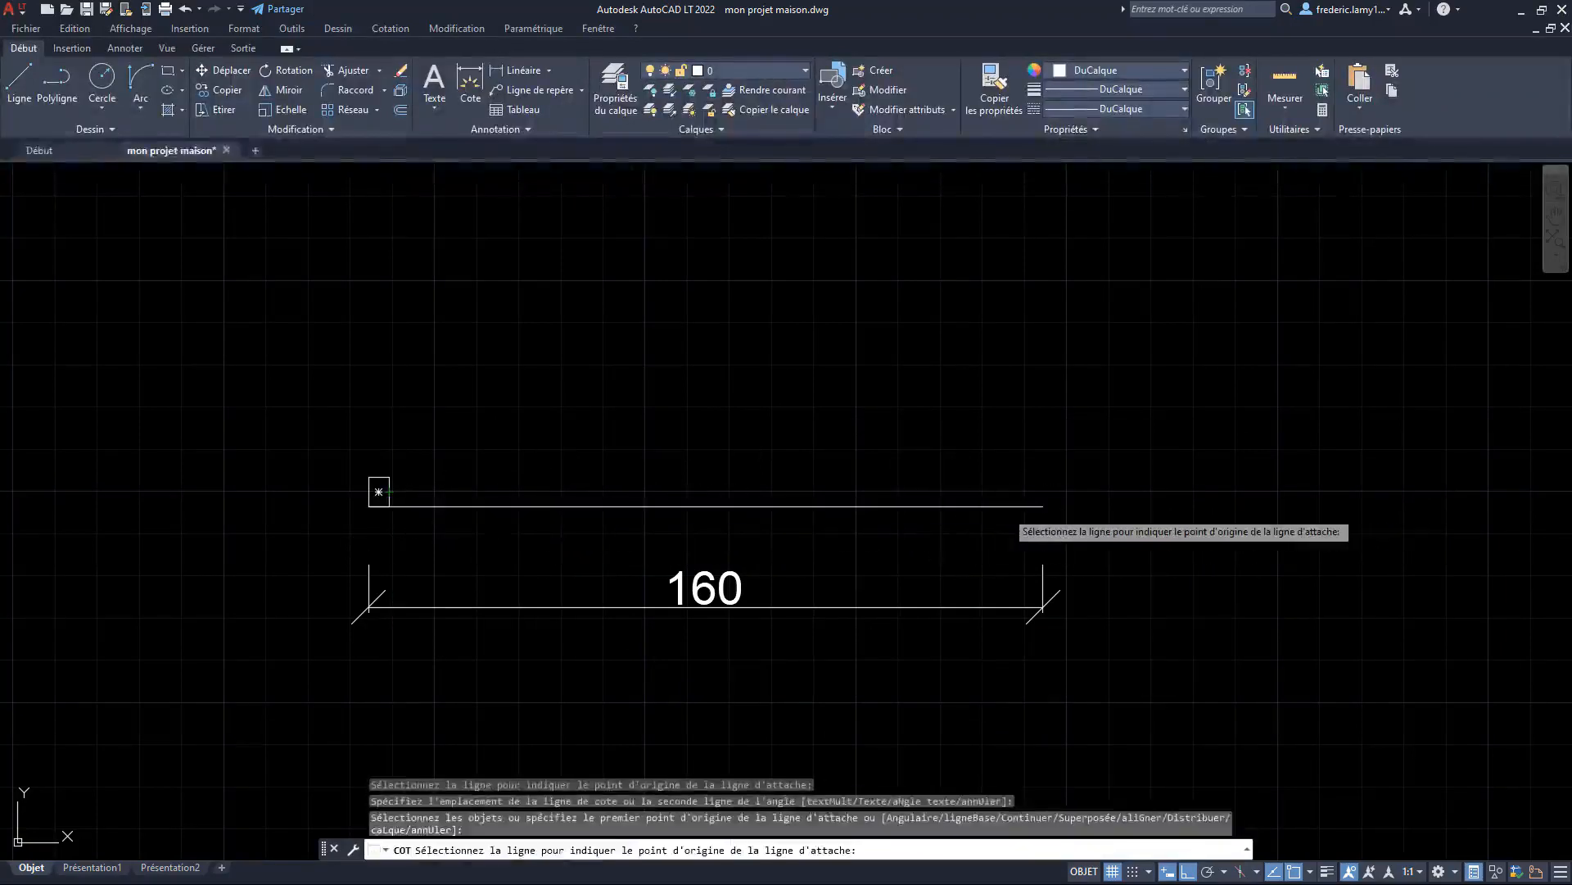
pyautogui.press('Escape')
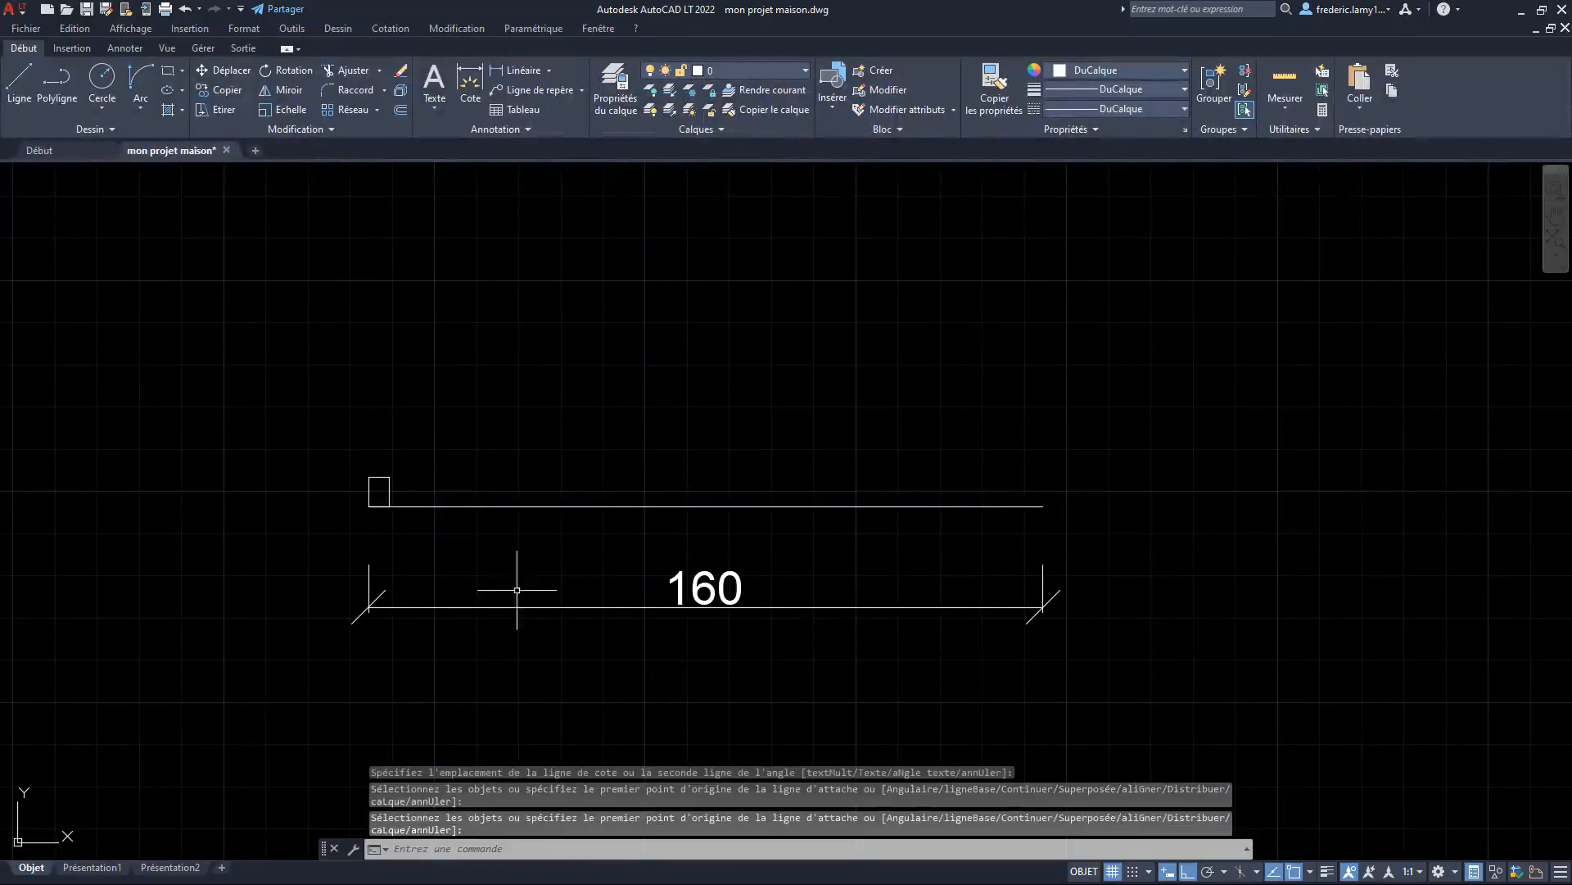
# Create a rectangular array of the small rectangle with 5 columns and 1 row
pyautogui.click(390, 479)
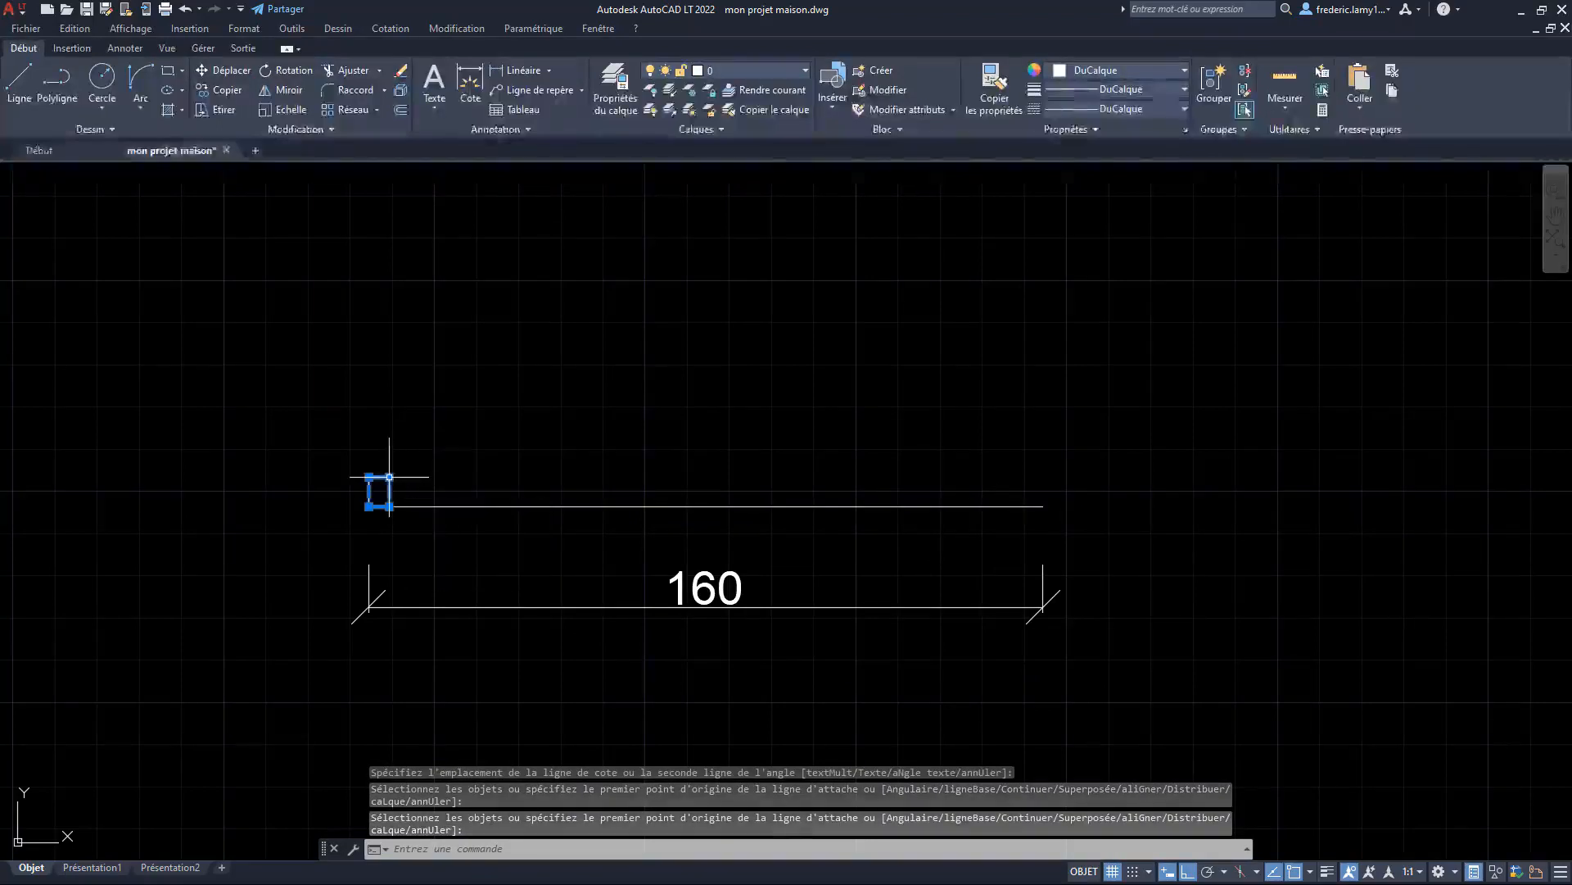
pyautogui.click(376, 110)
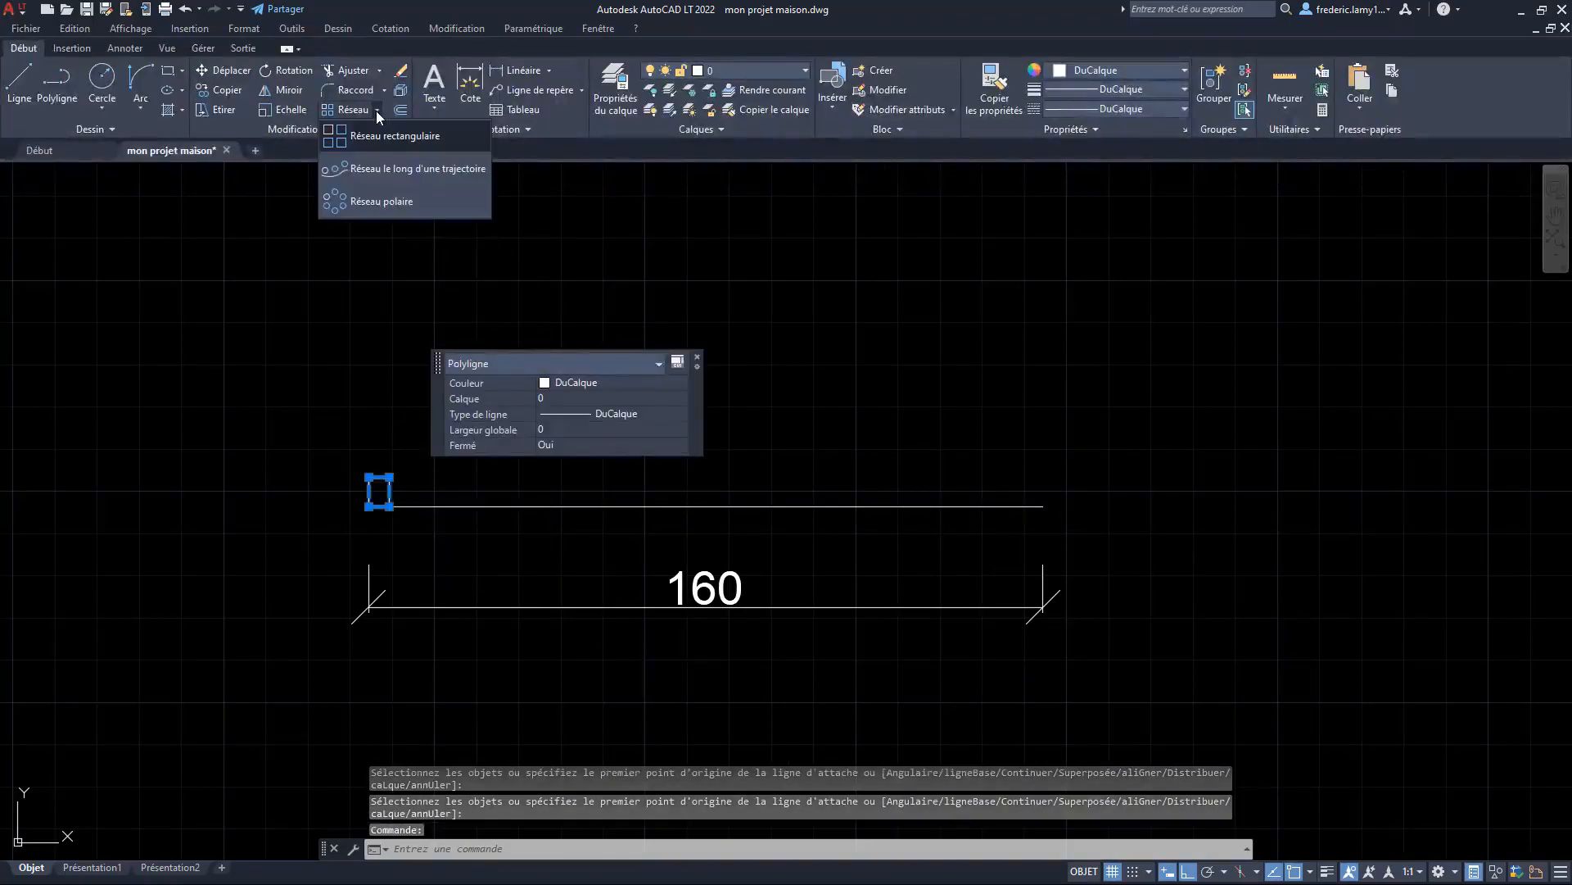
pyautogui.click(388, 136)
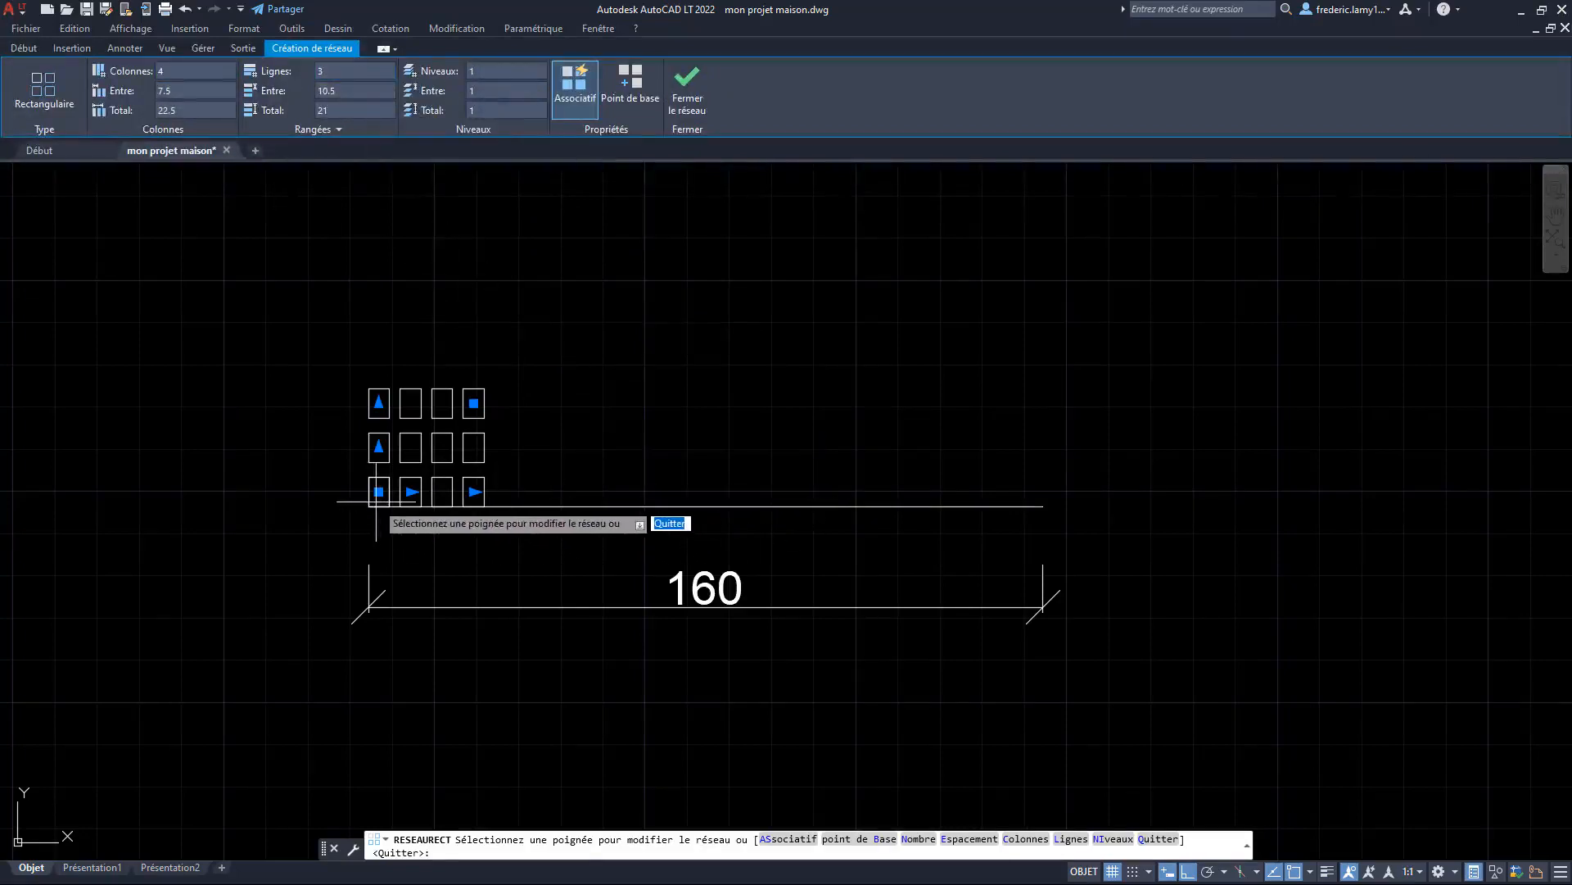
pyautogui.click(163, 71)
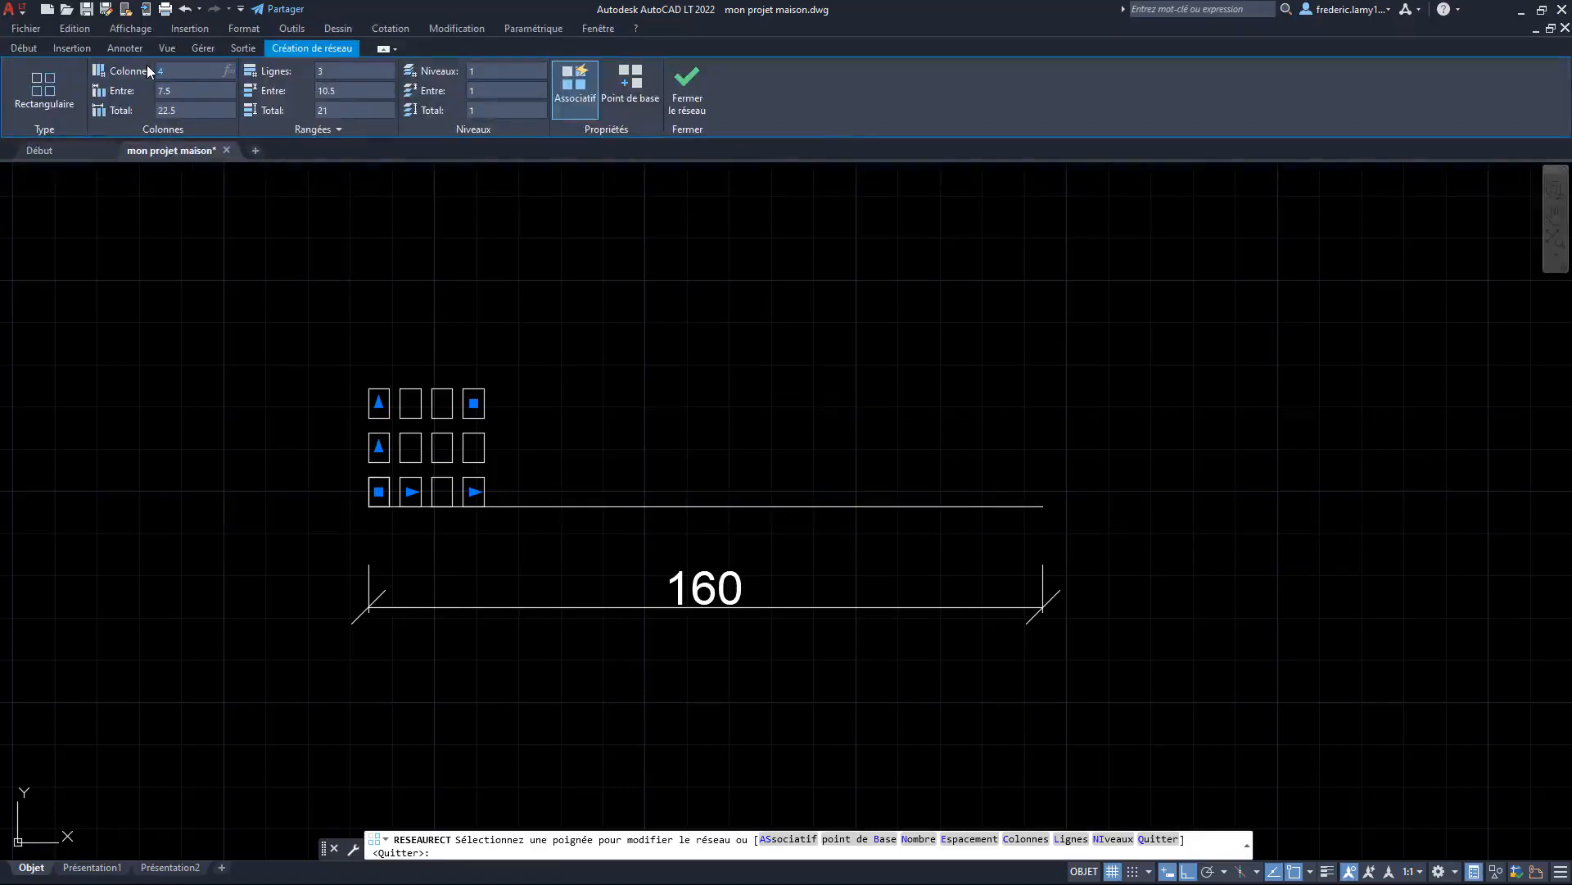
pyautogui.press('Tab')
pyautogui.press('BackSpace')
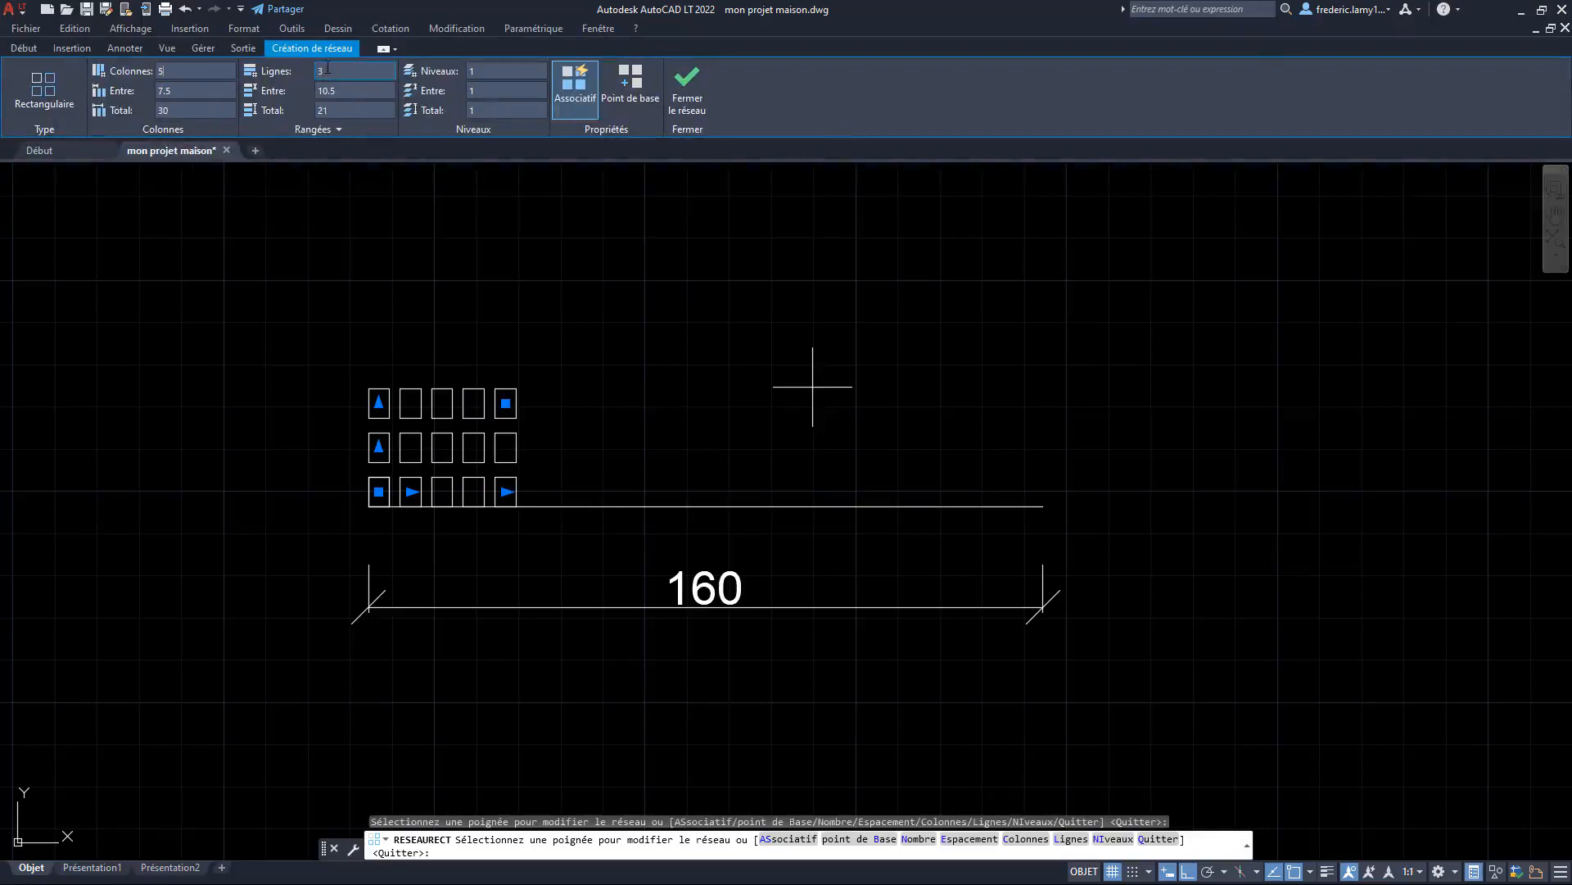
pyautogui.write('1')
pyautogui.press('Return')
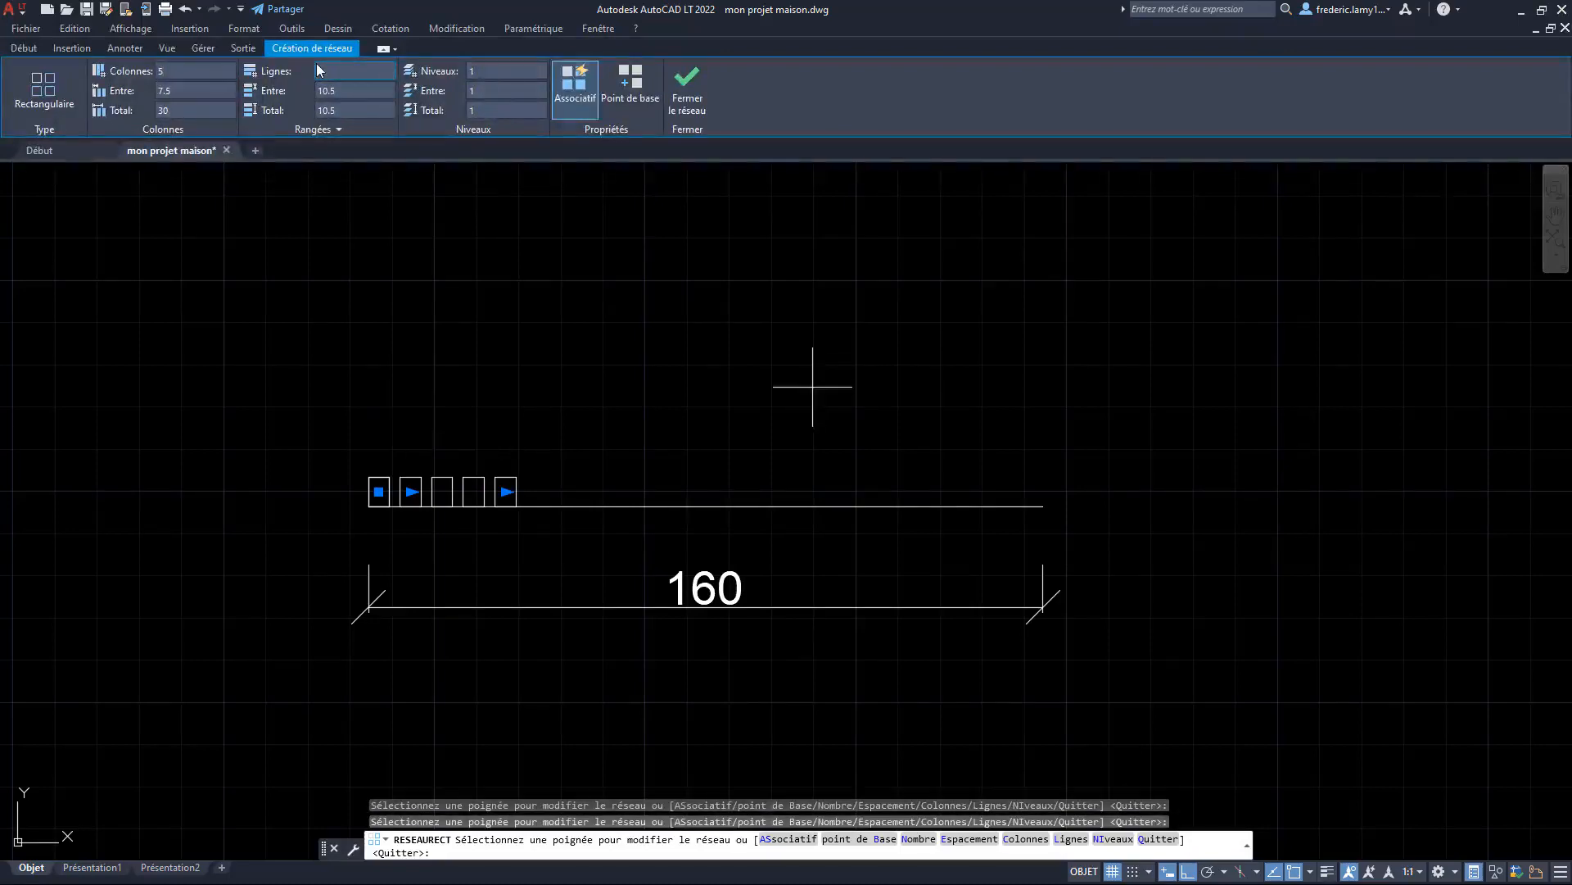
# Set the total distance between the array's first and last columns to 160
pyautogui.scroll(6, 414, 533)
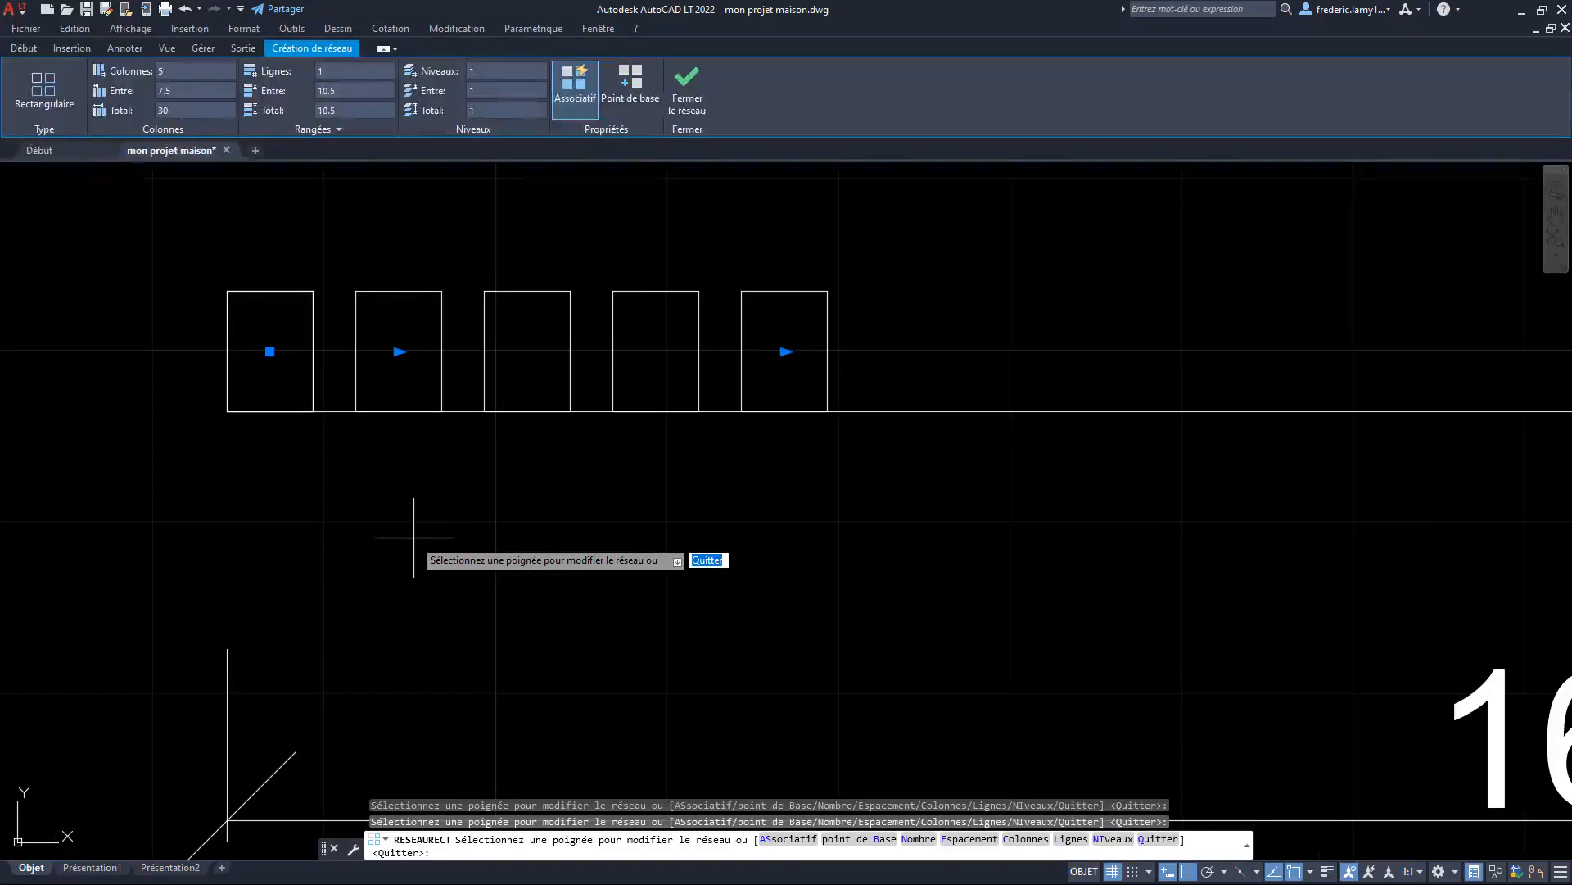
pyautogui.scroll(-6, 404, 528)
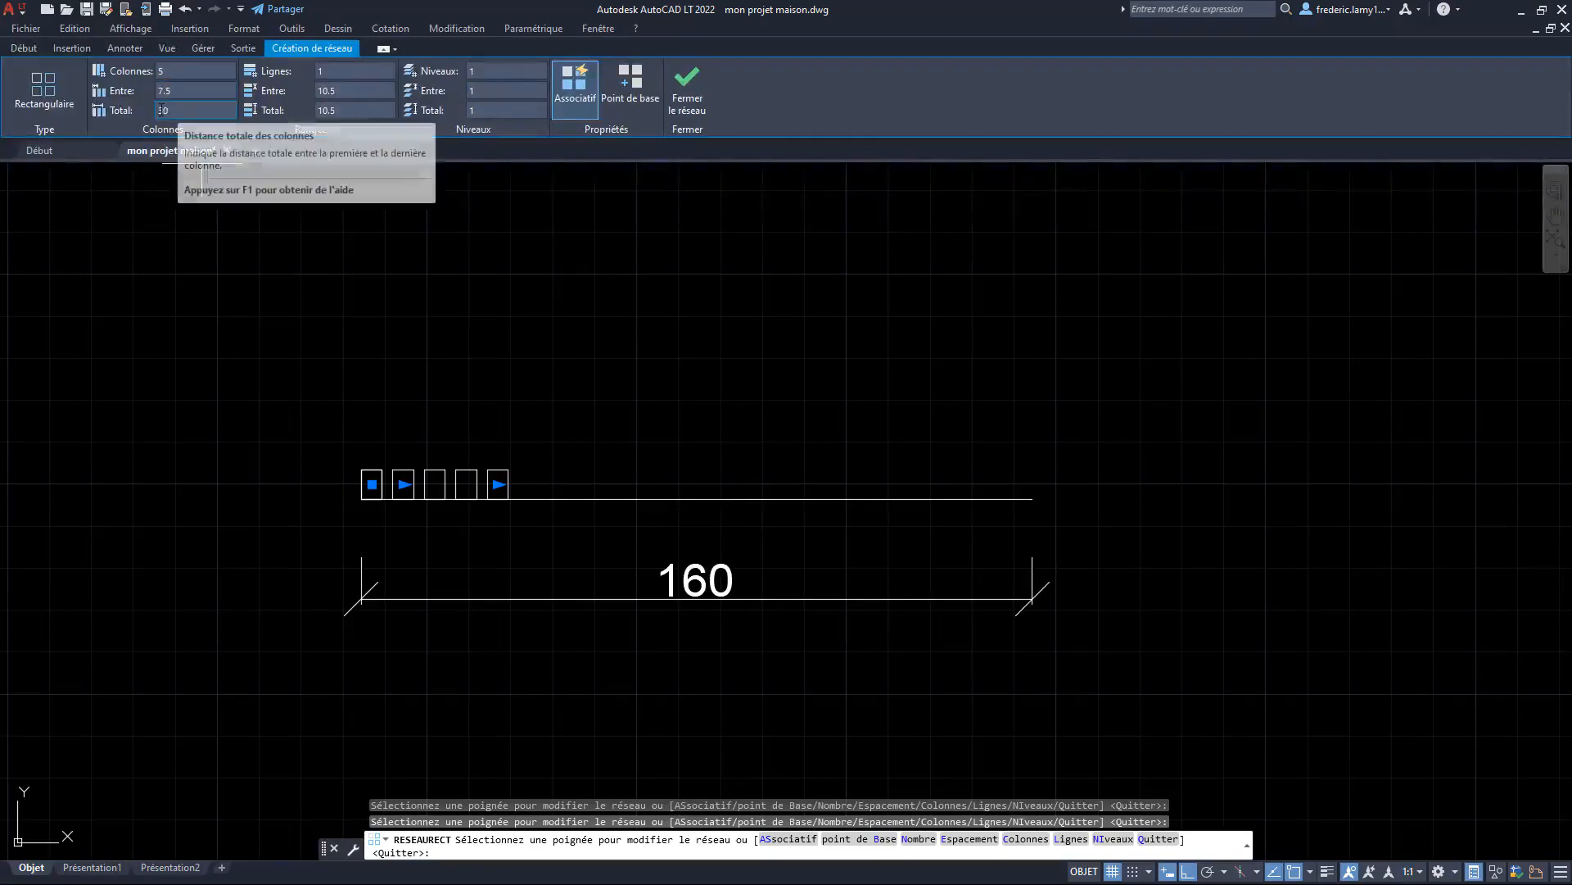
pyautogui.click(174, 111)
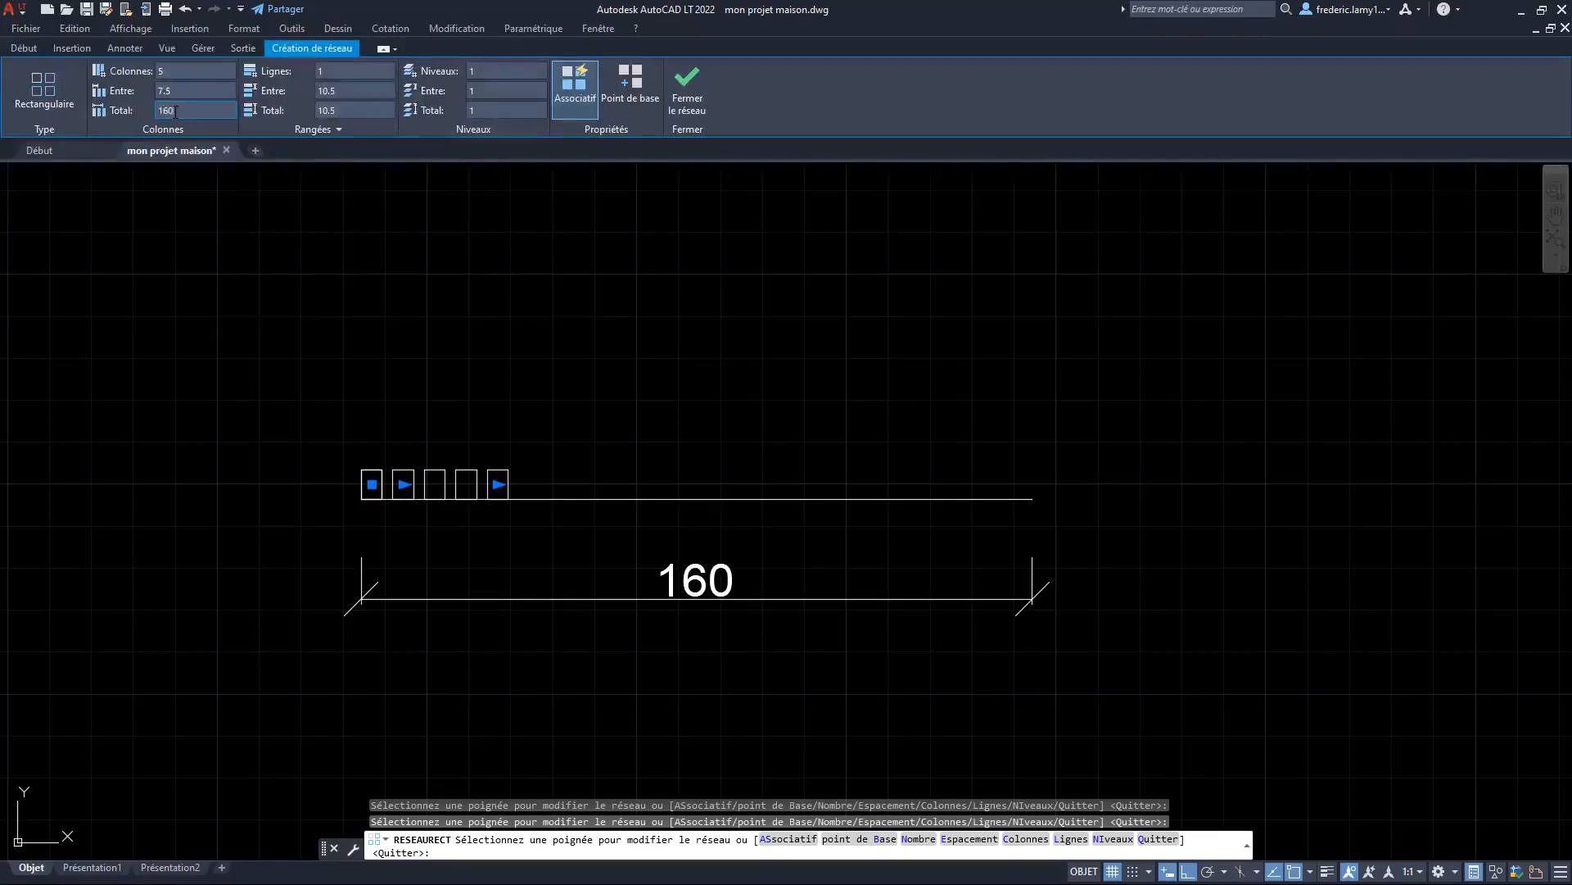
pyautogui.press('Return')
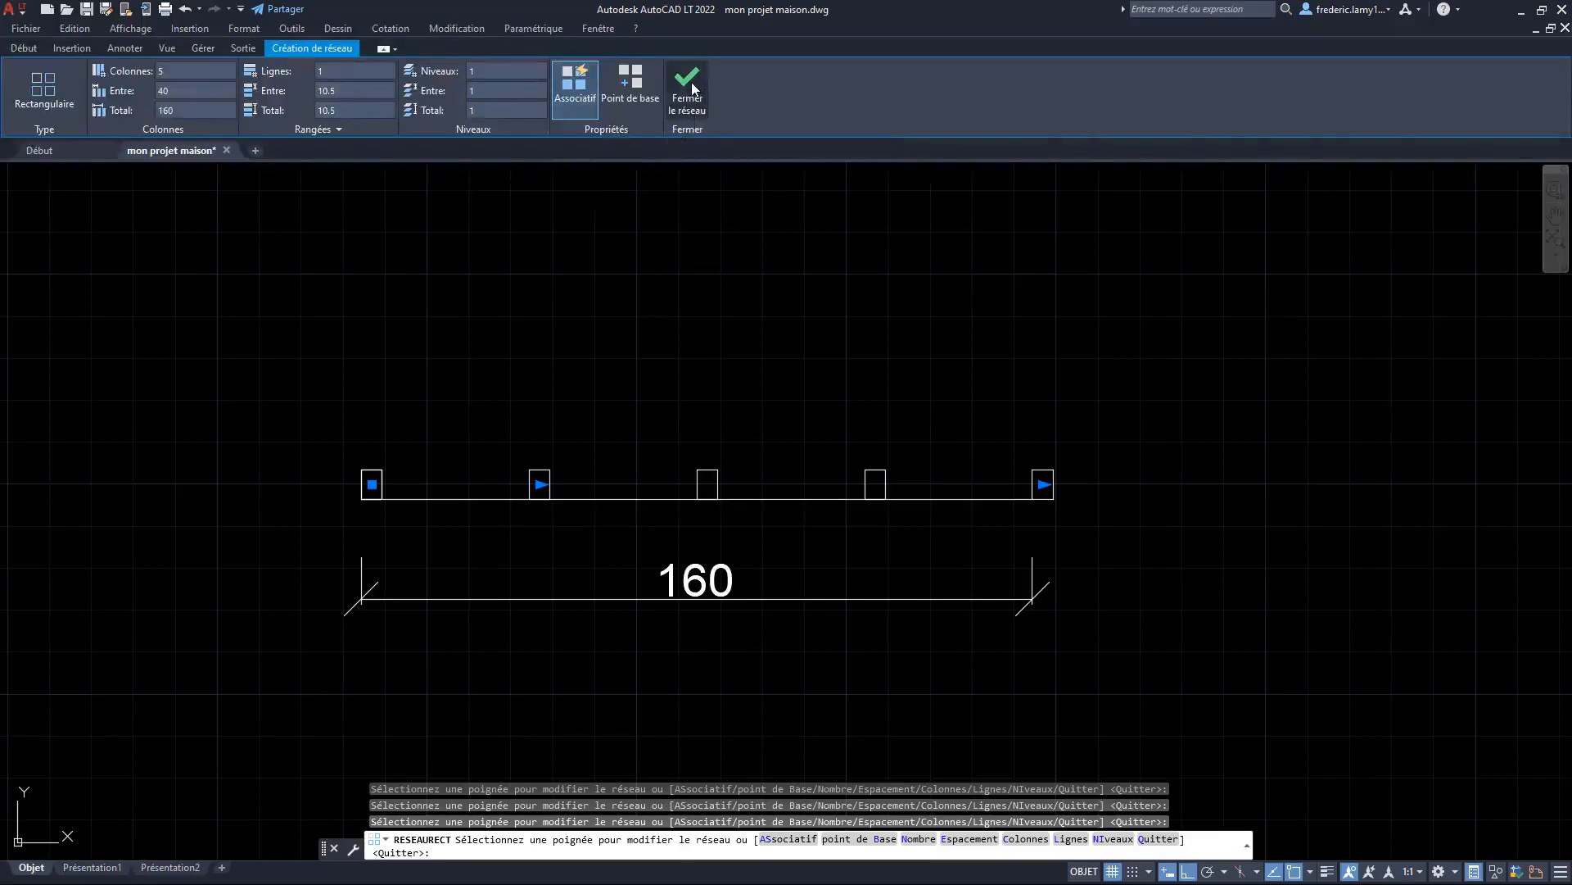
# Finish creating the post array and inspect the last post's position relative to the end of the horizontal line
pyautogui.click(706, 115)
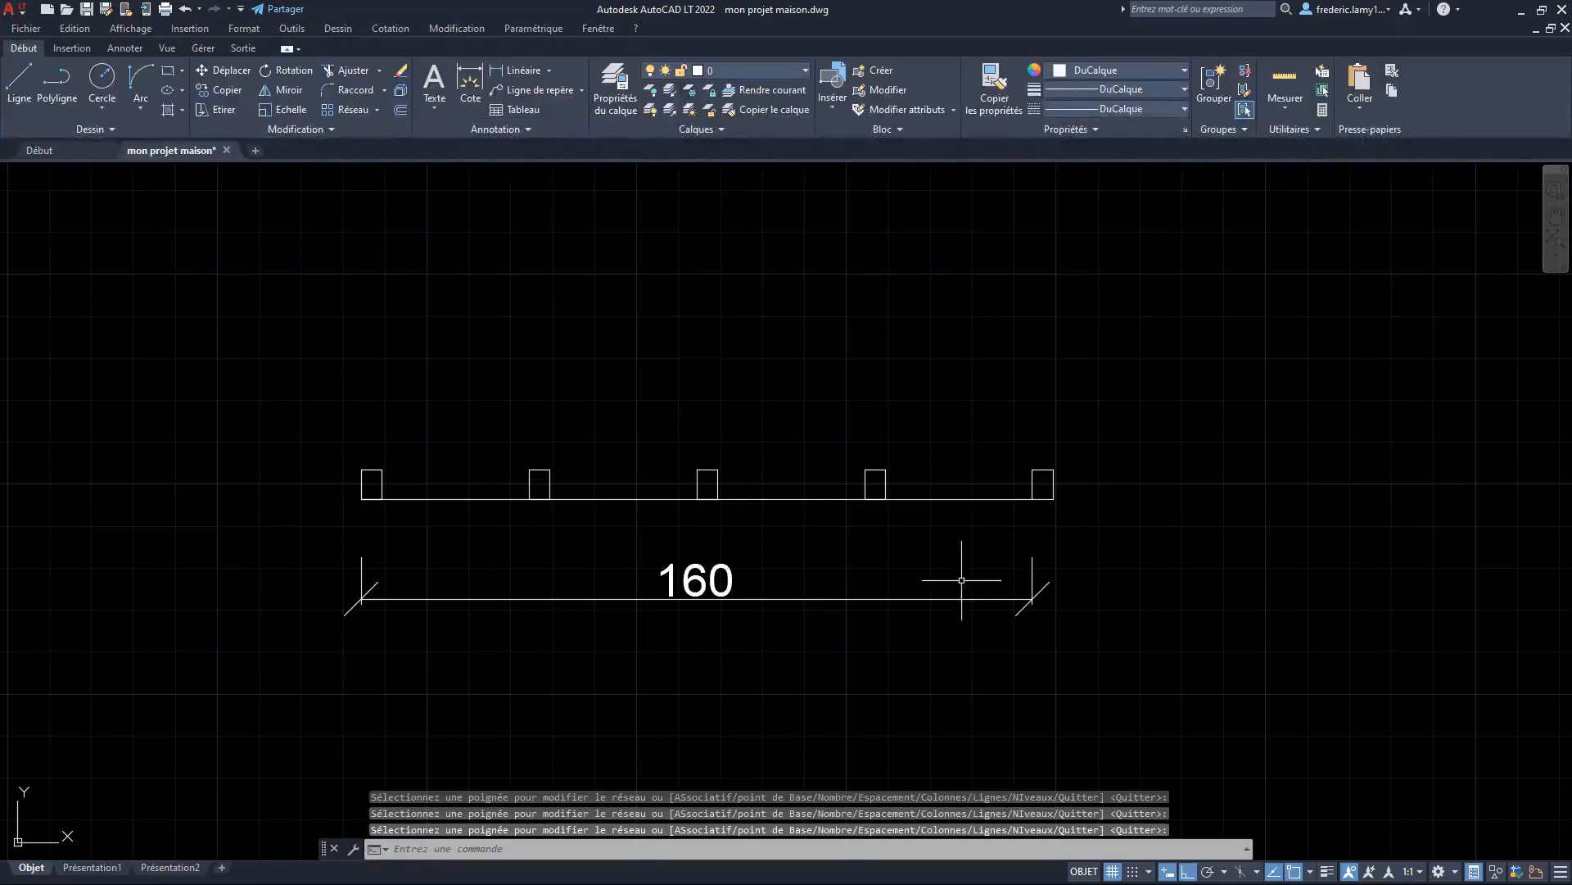
pyautogui.scroll(2, 938, 584)
pyautogui.scroll(4, 1187, 520)
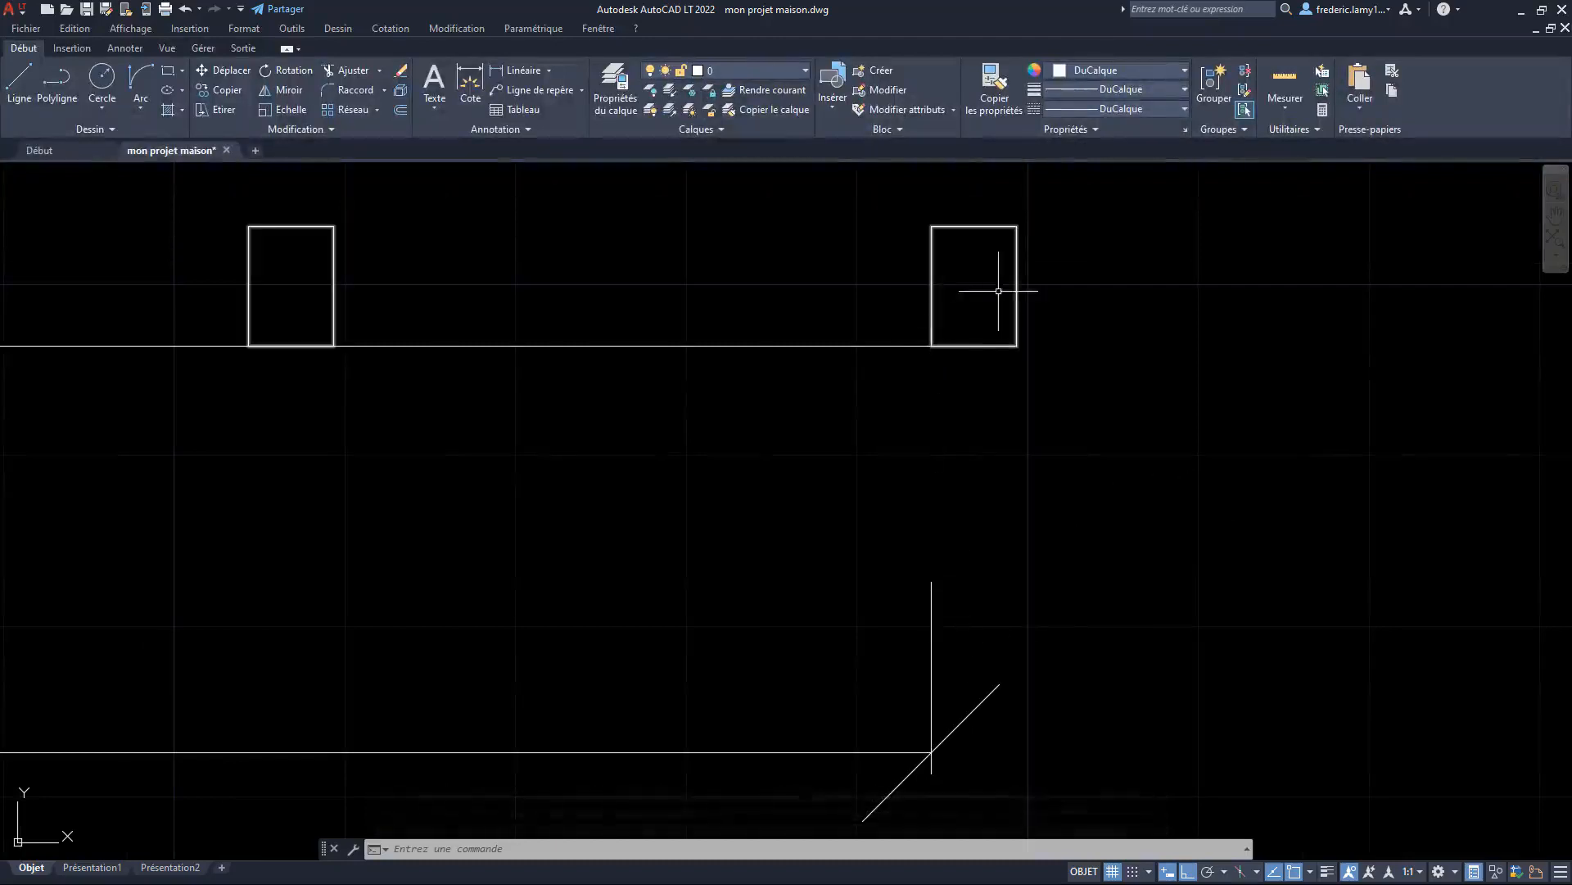
pyautogui.scroll(-6, 1067, 436)
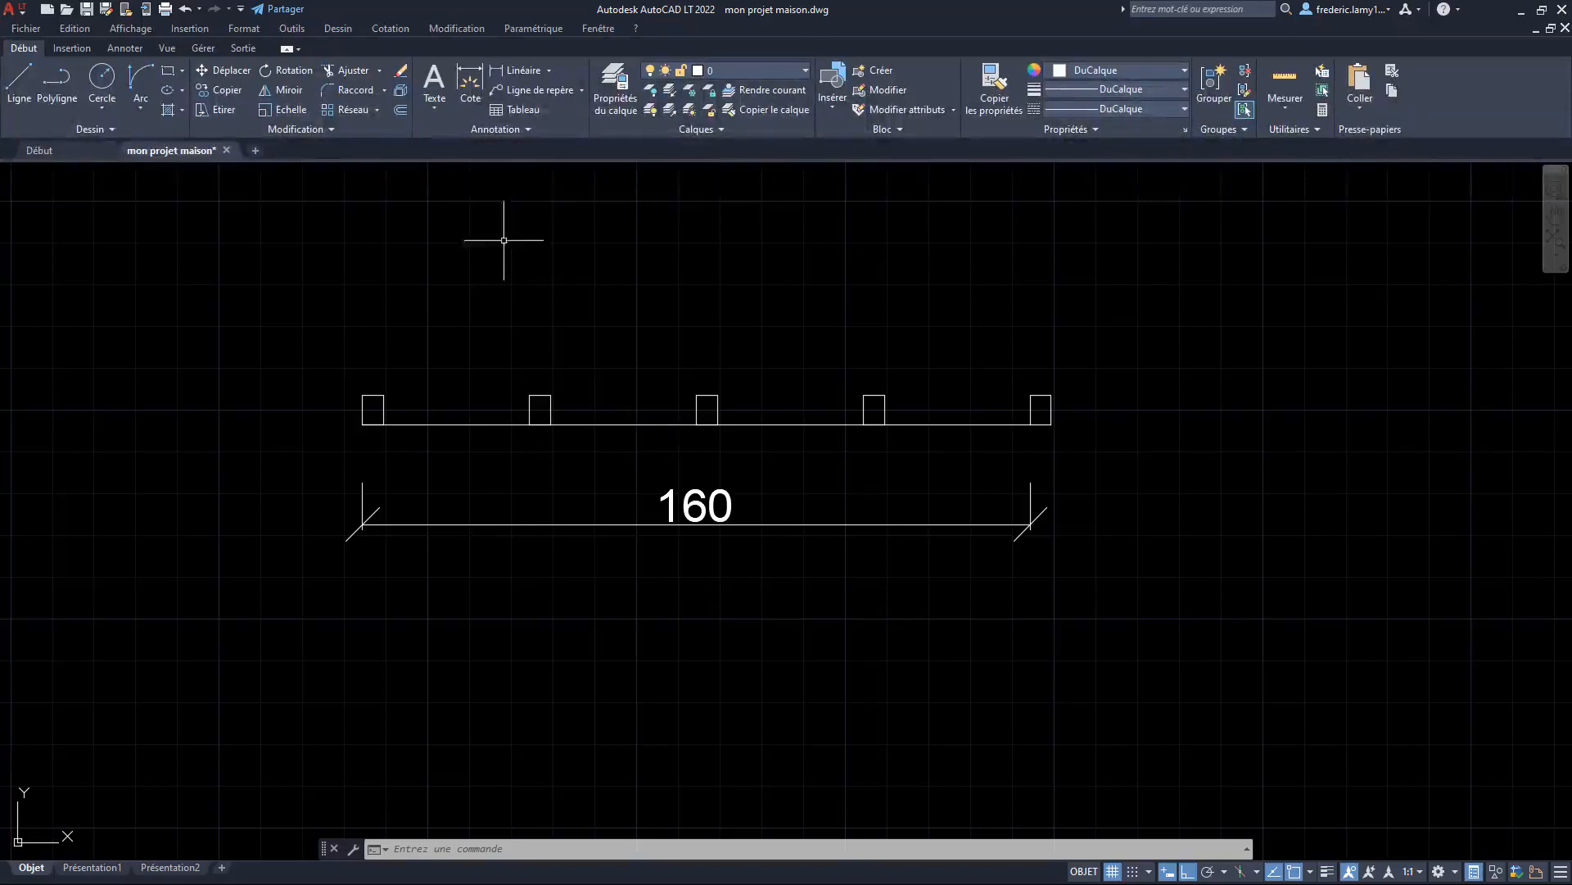
# Dimension the distance between the upper-left corners of the first and last posts, placing the dimension above them
pyautogui.click(514, 70)
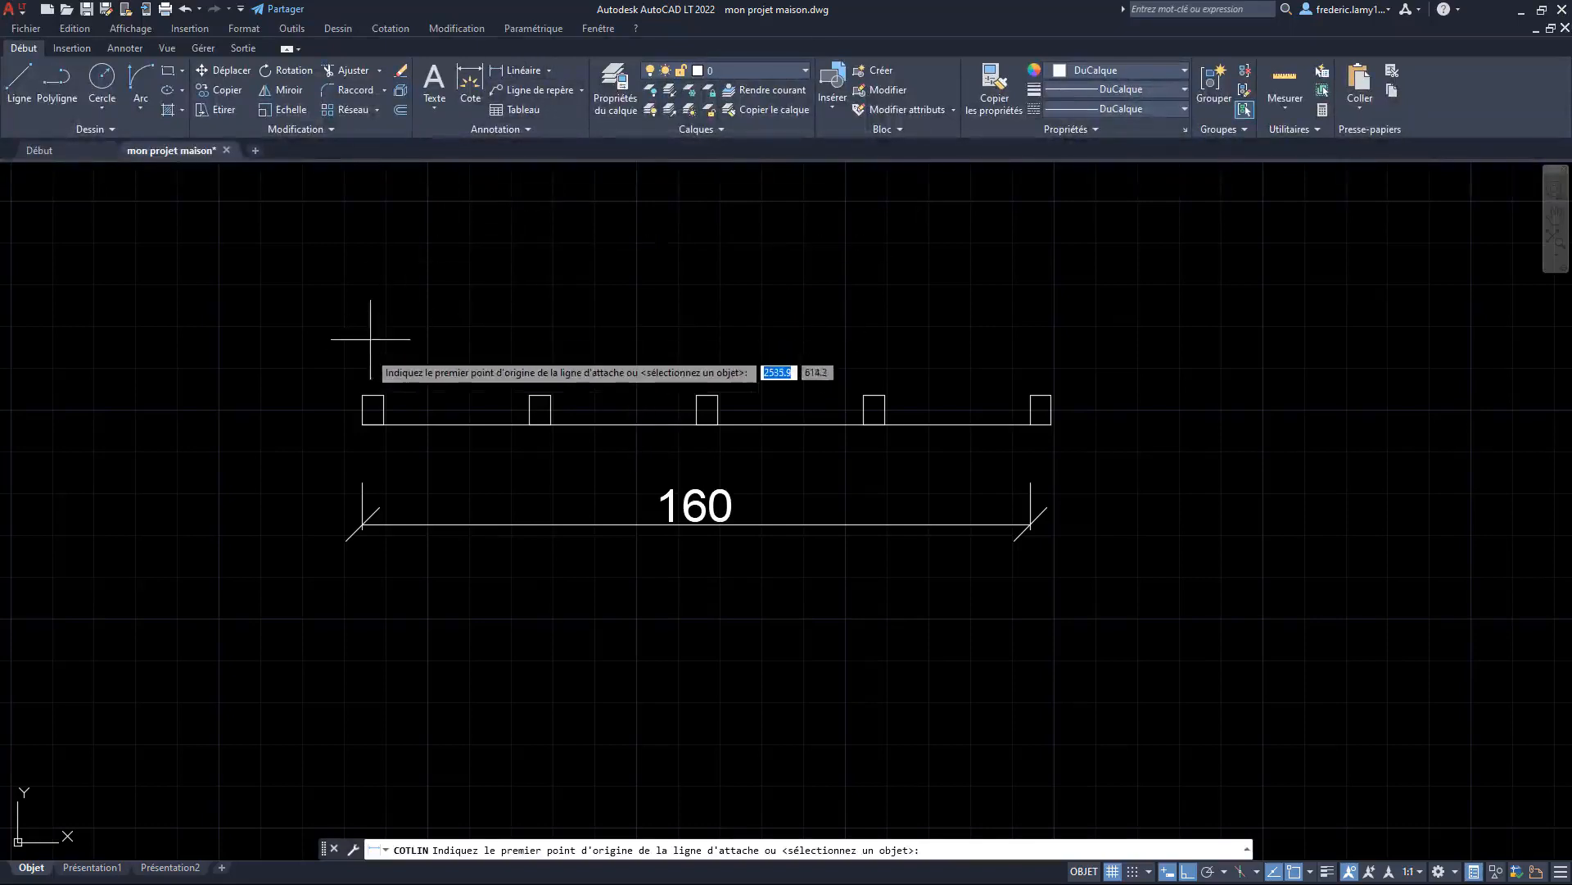
pyautogui.click(362, 396)
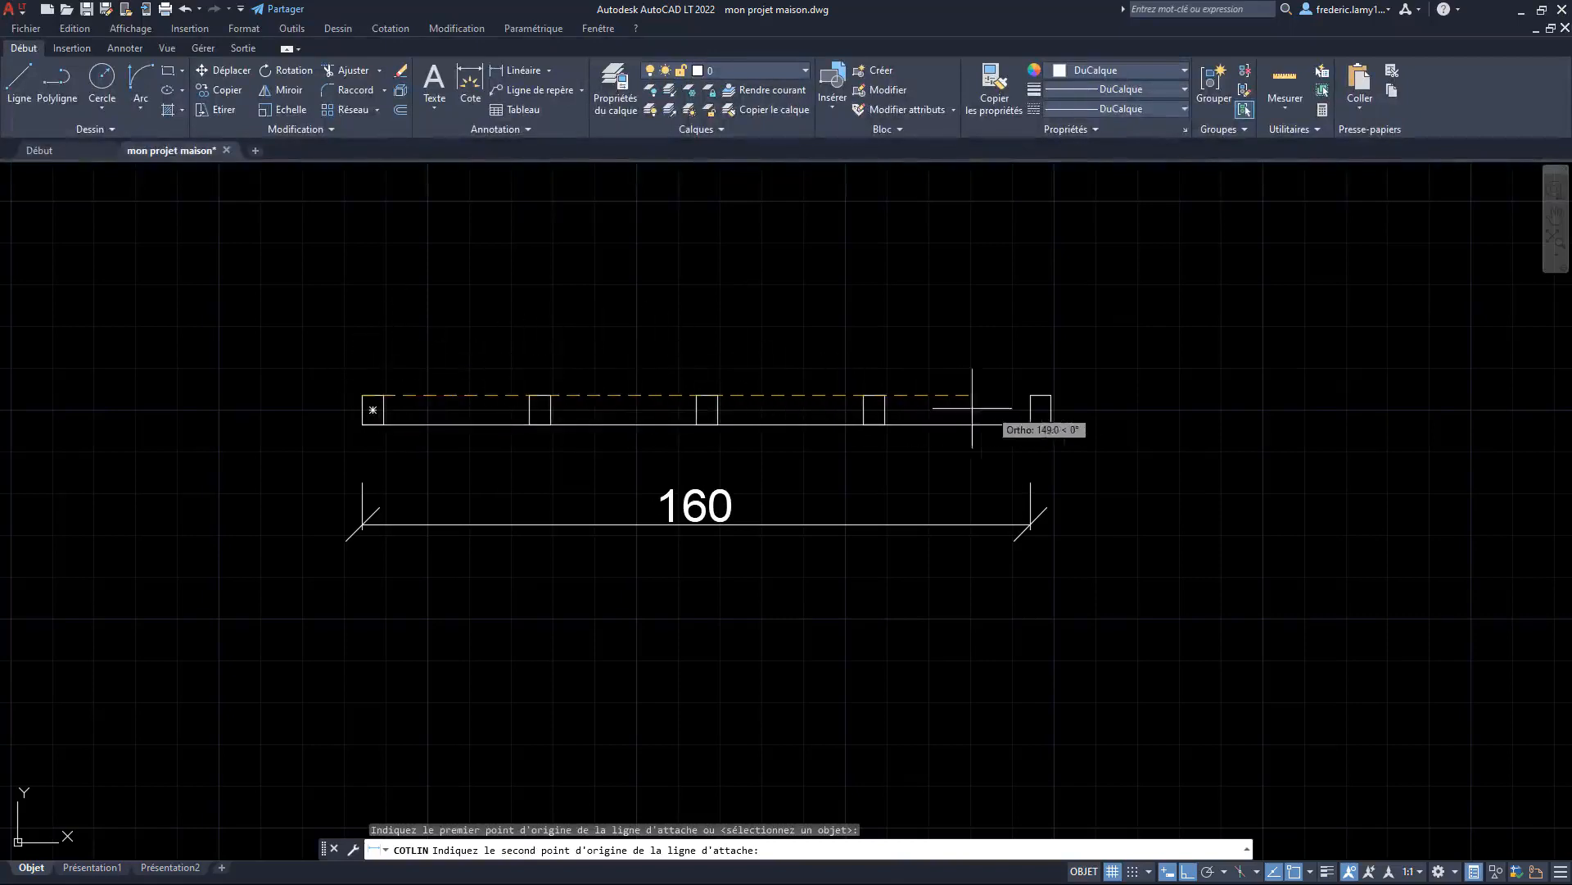
pyautogui.click(1030, 395)
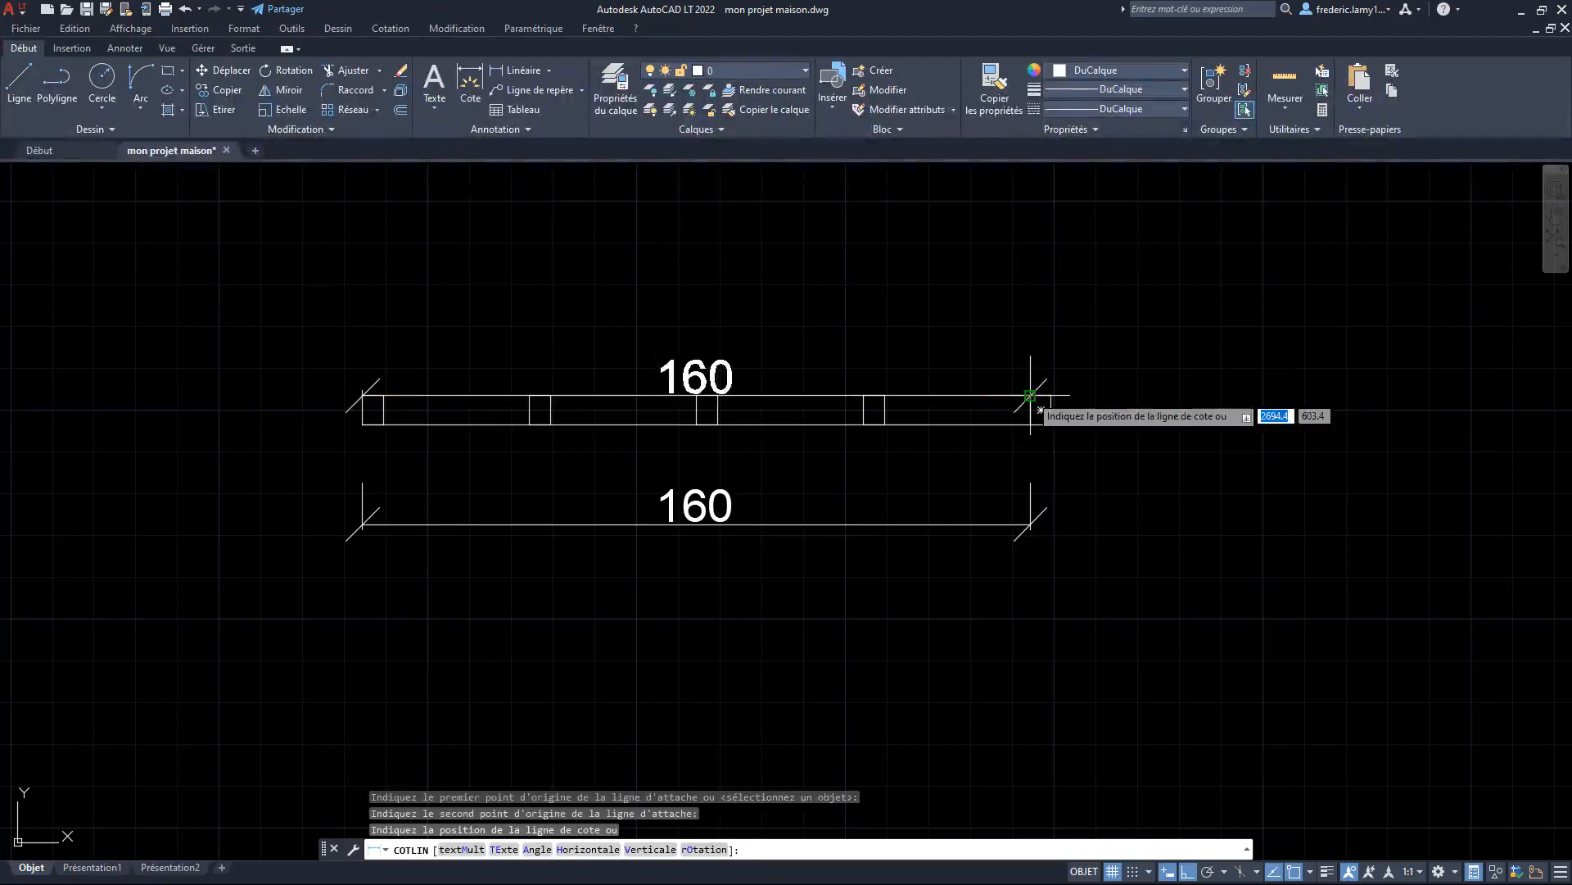
pyautogui.click(1041, 332)
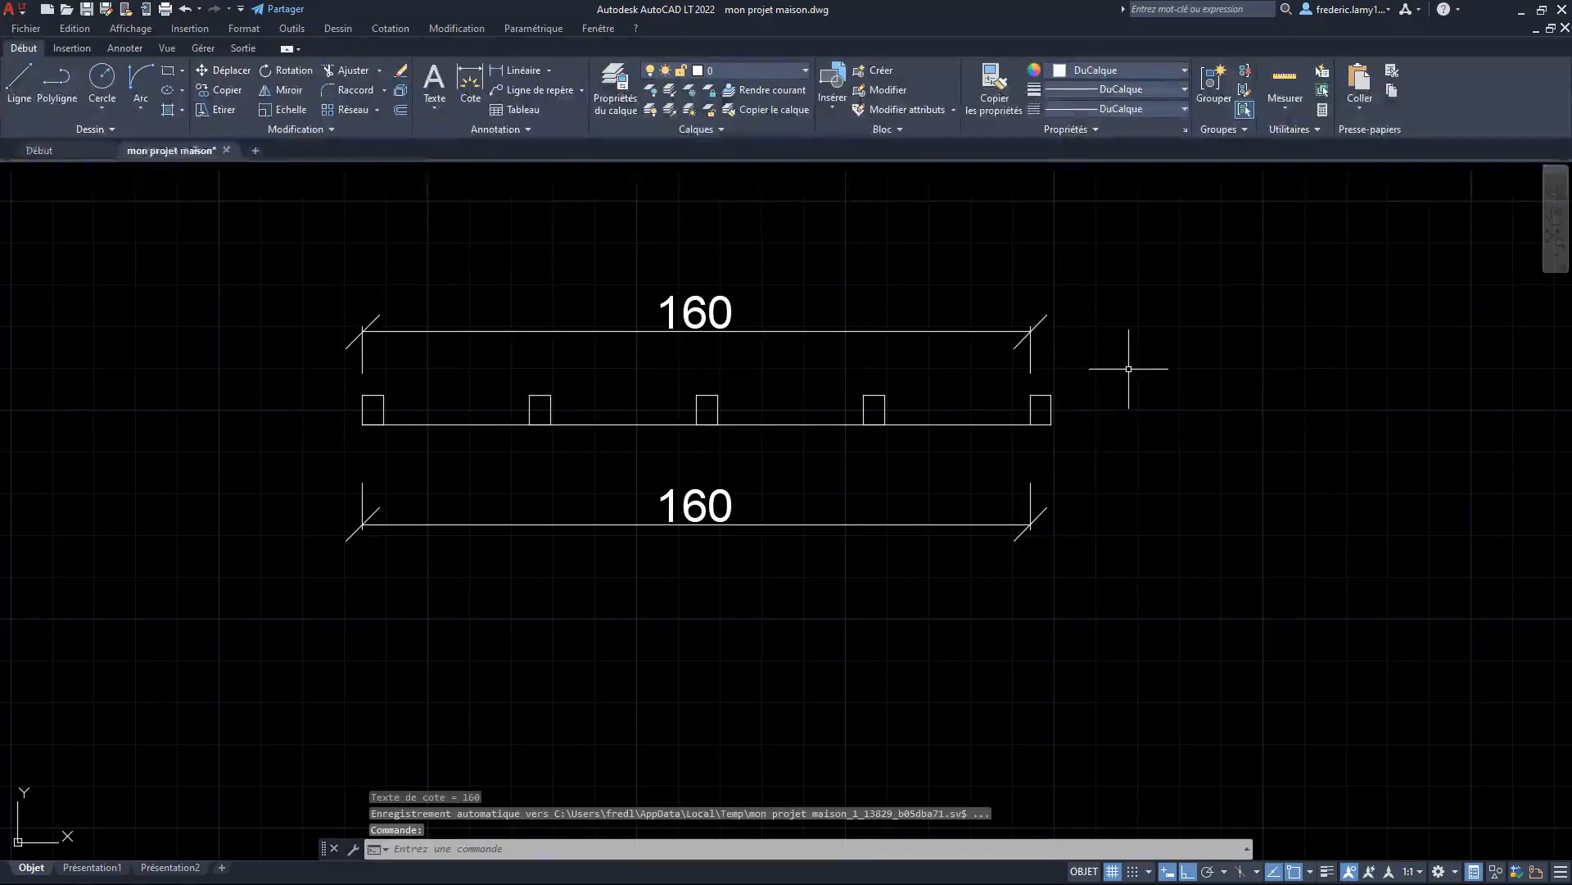
# Delete the linear dimension placed above the posts
pyautogui.press('Escape')
pyautogui.click(1052, 304)
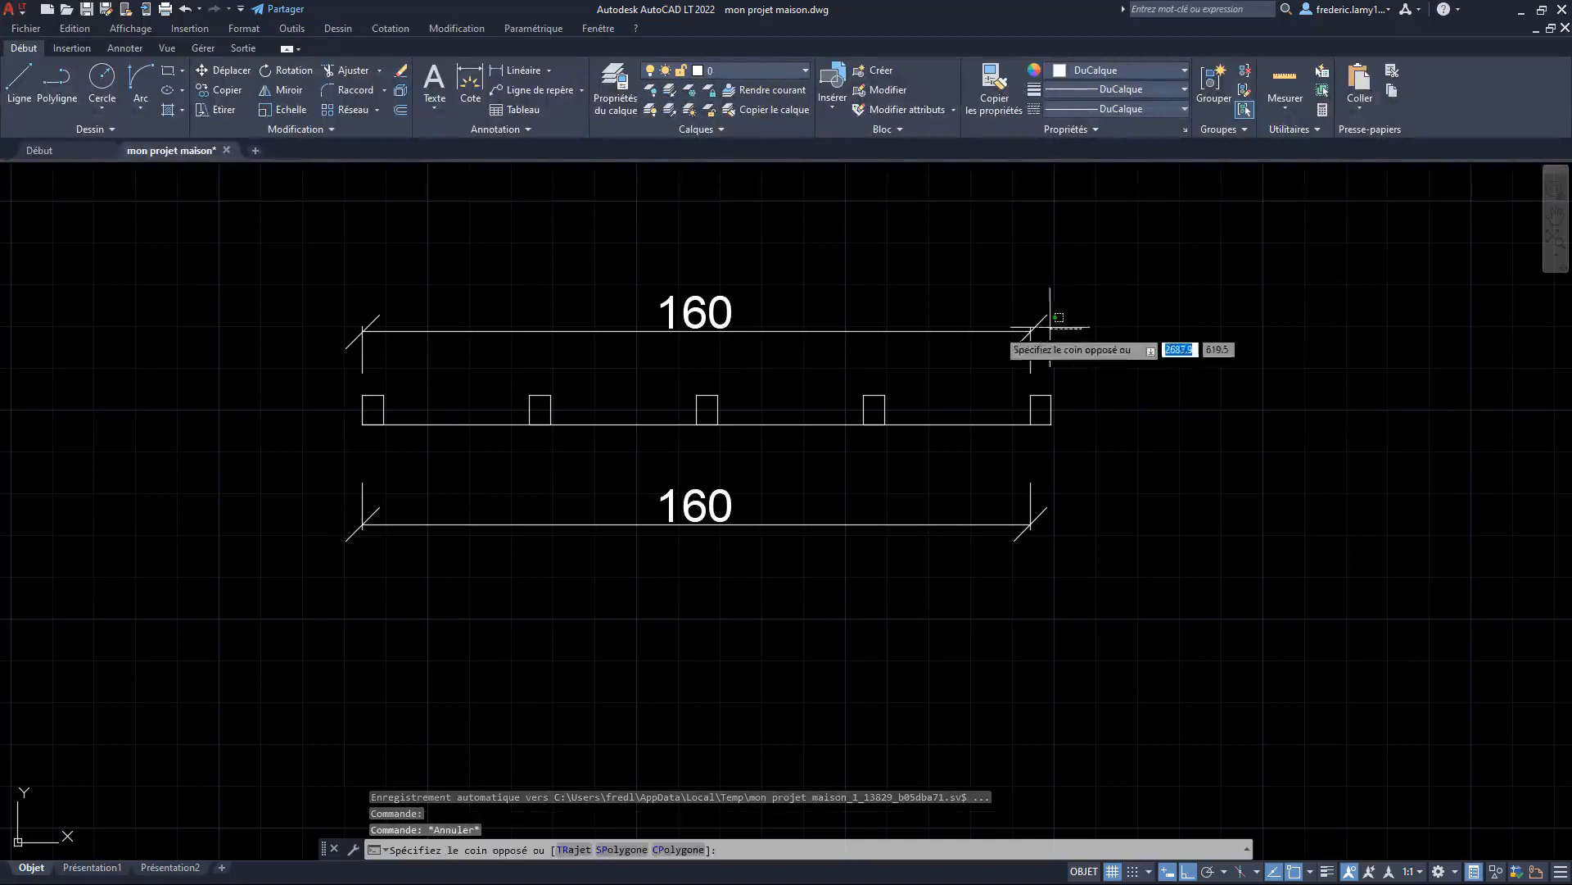
pyautogui.click(972, 326)
pyautogui.press('Delete')
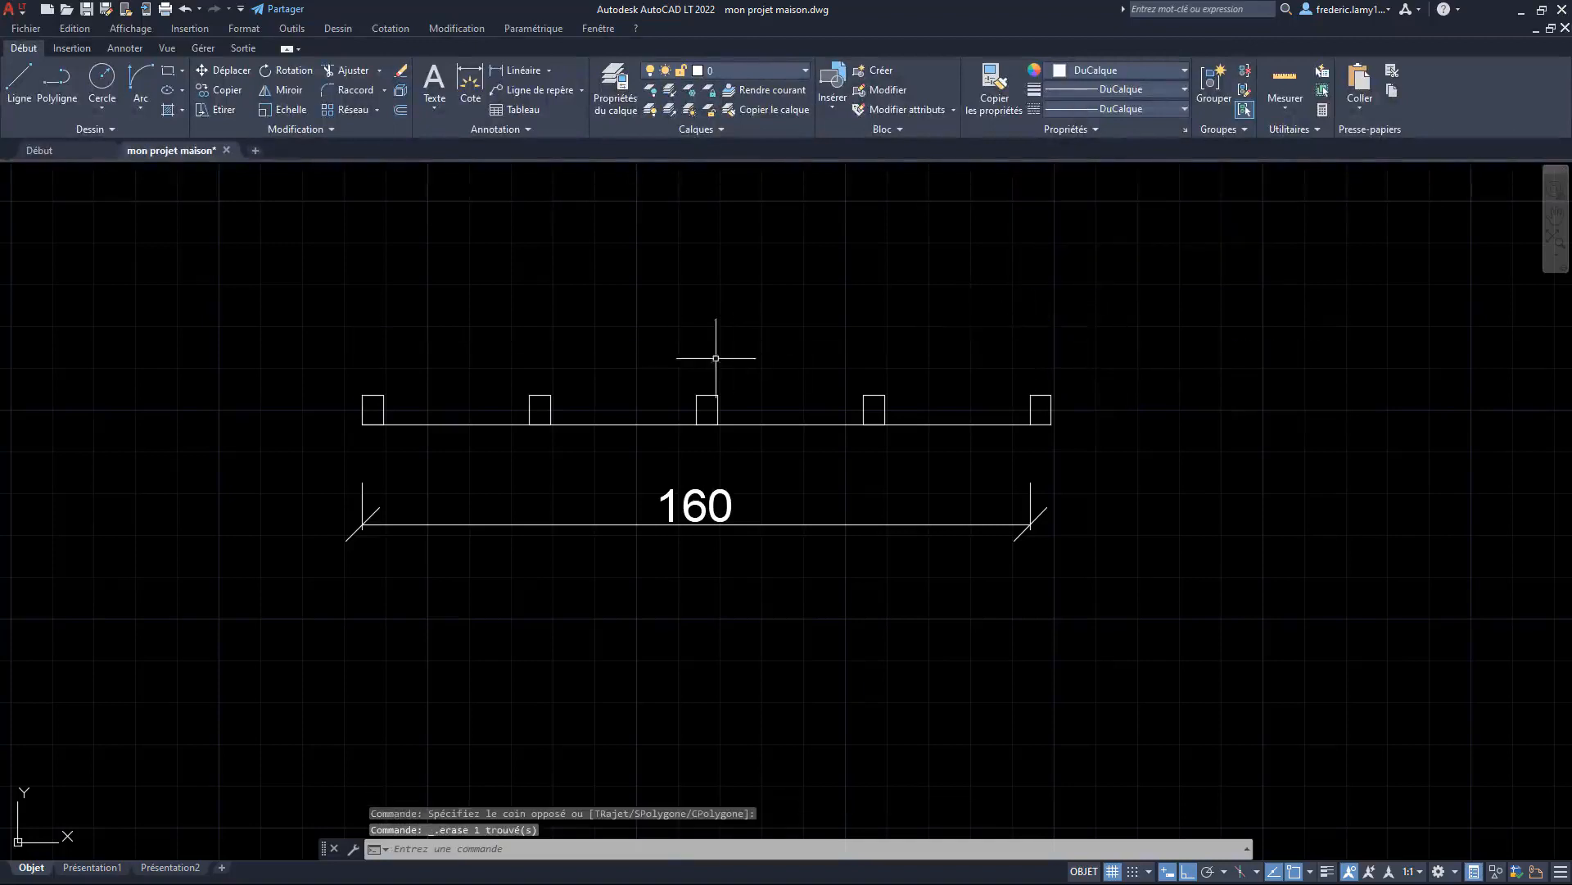
# Set the total distance between the post array's first and last columns to 155 and finish editing the array
pyautogui.click(383, 398)
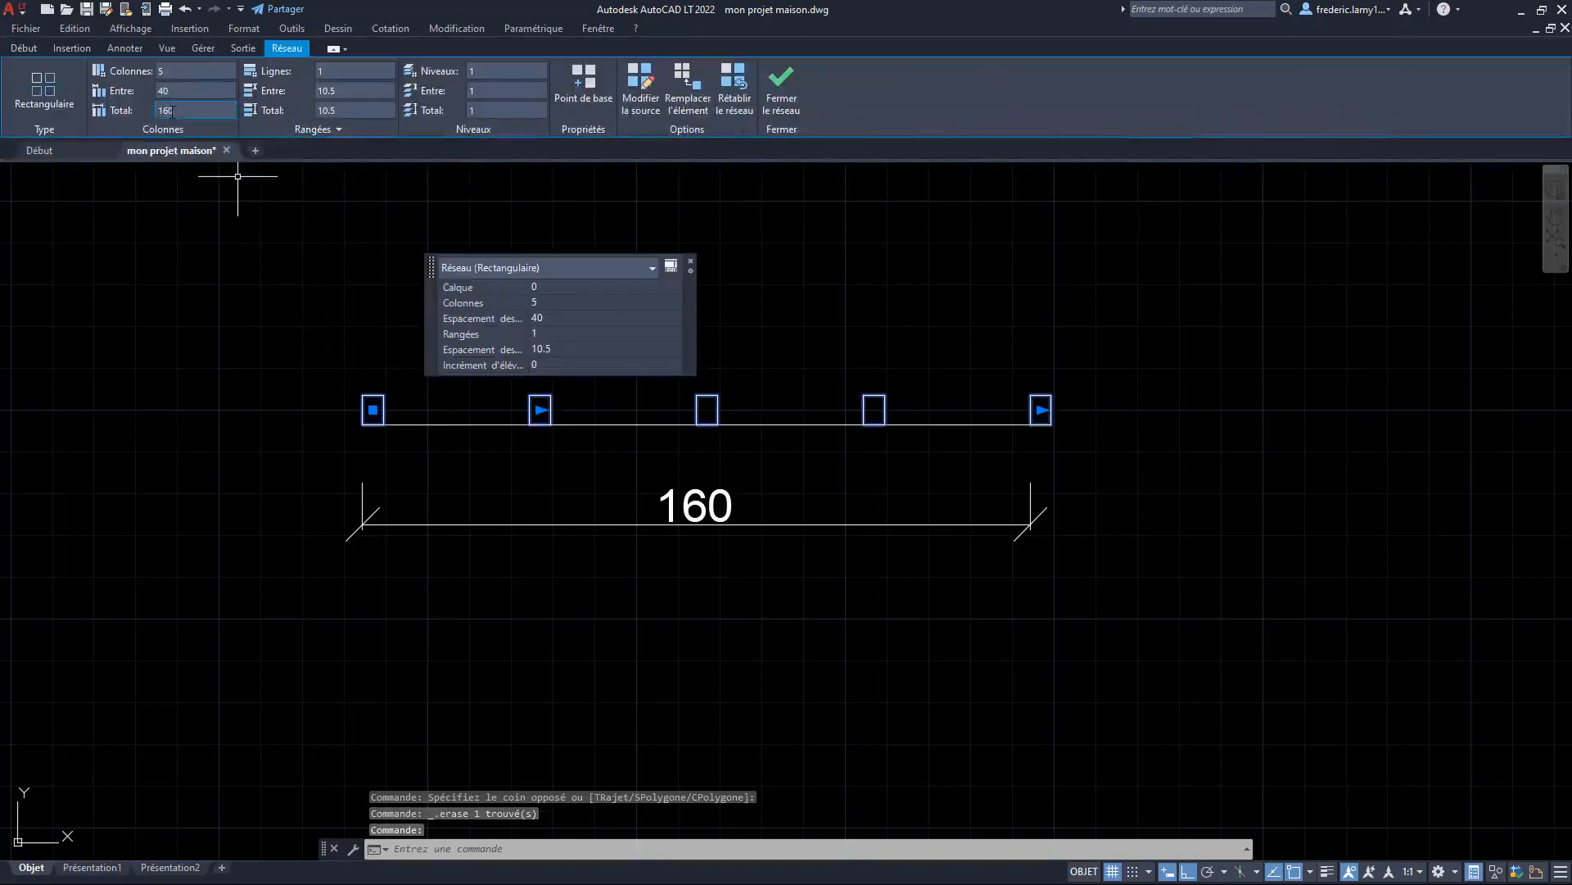
pyautogui.write('15')
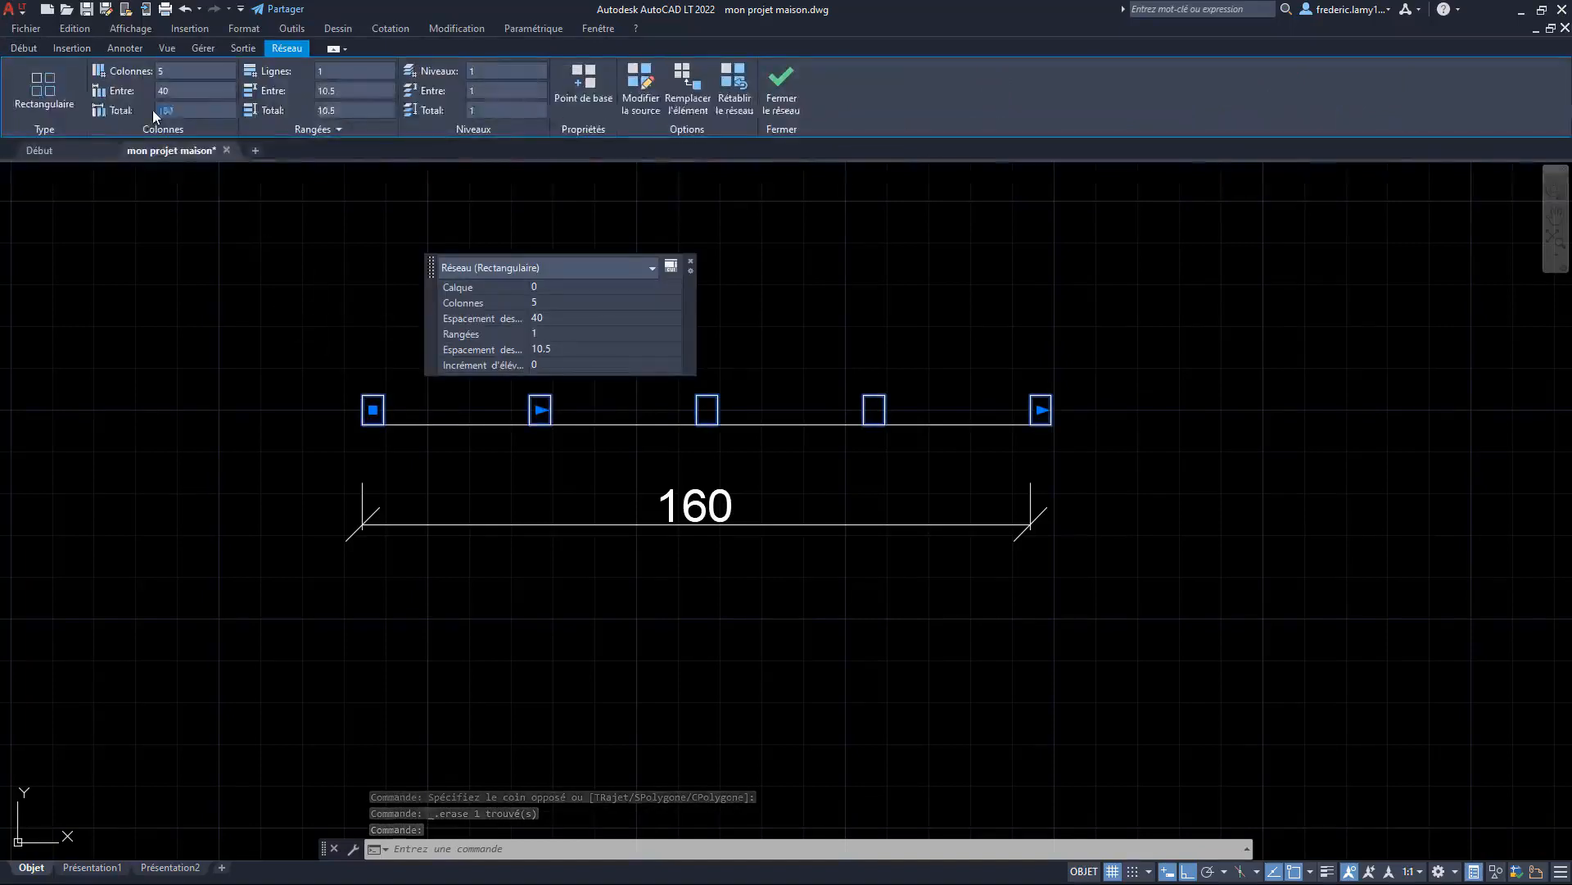
pyautogui.write('5.2')
pyautogui.press('Return')
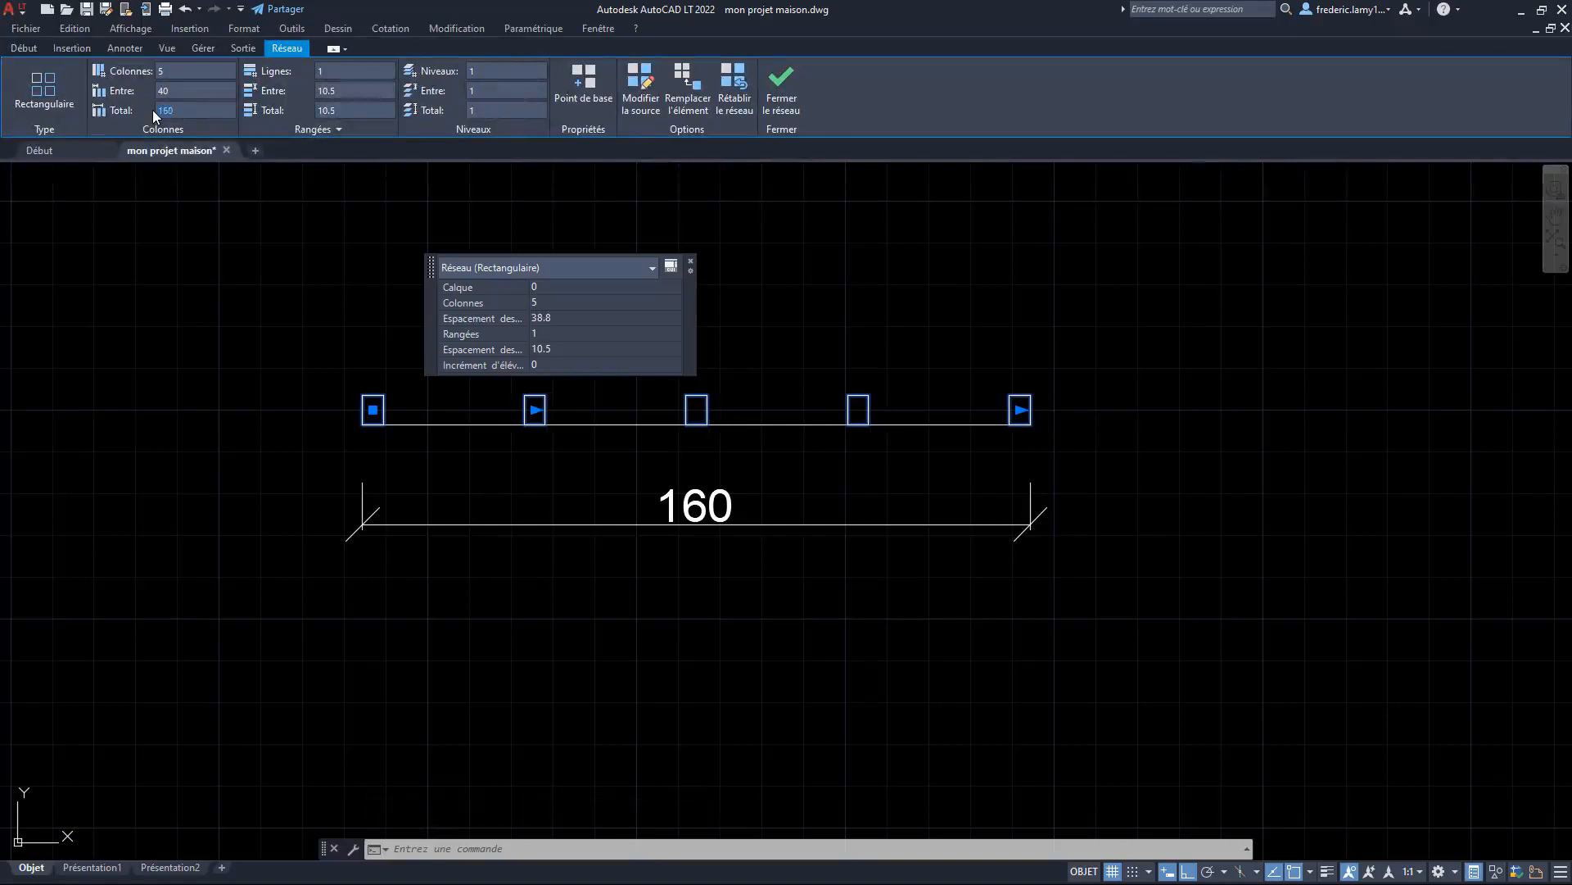
pyautogui.click(781, 83)
# Delete the linear dimension below the horizontal line
pyautogui.click(1079, 511)
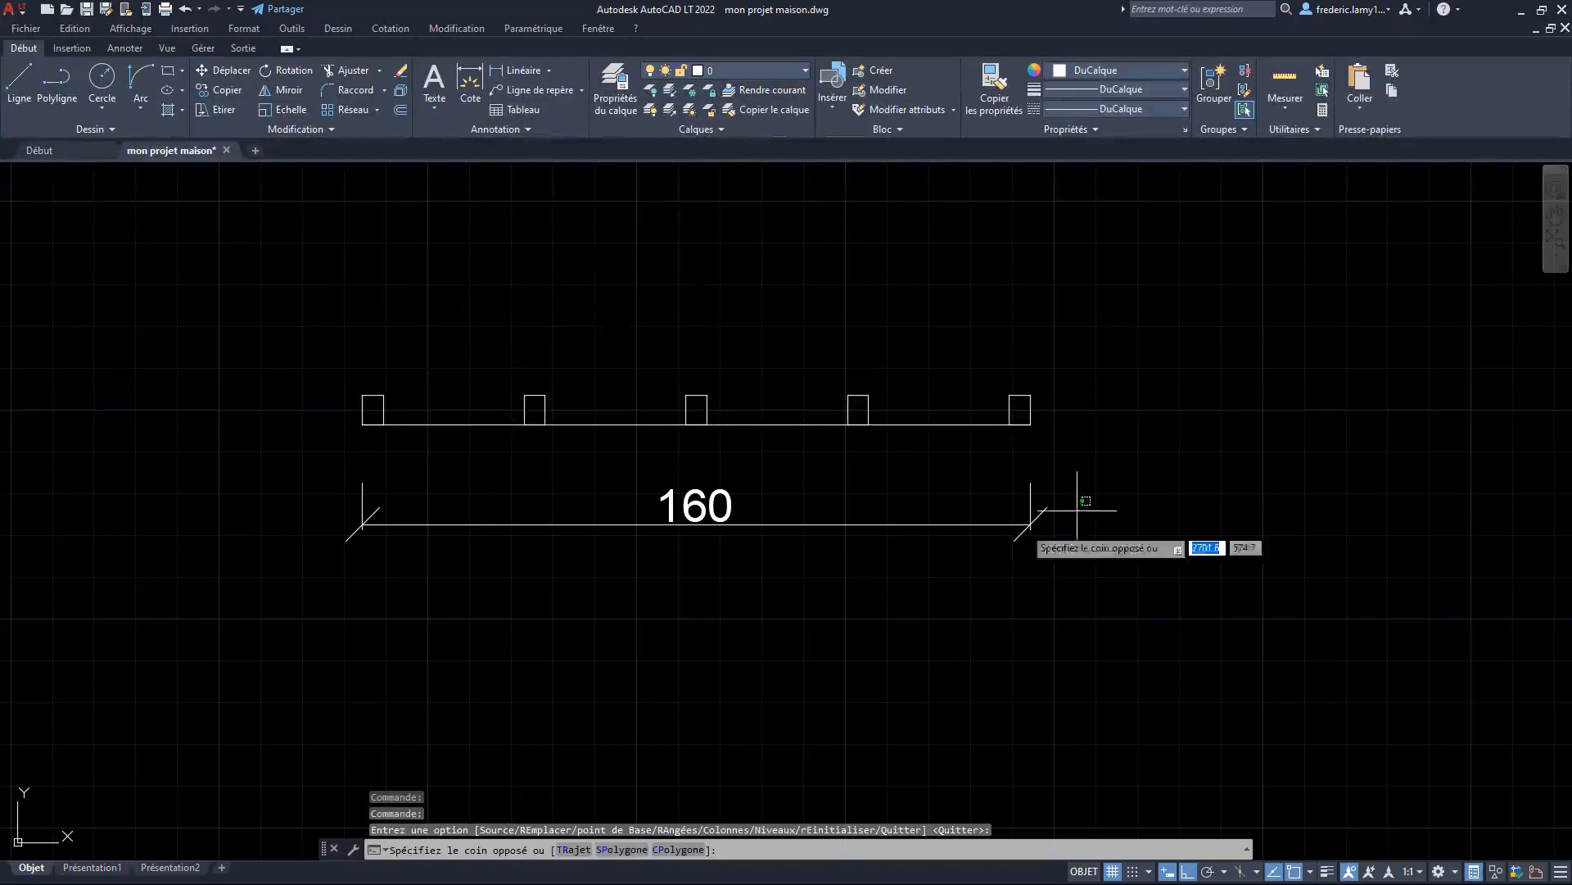
pyautogui.click(921, 548)
pyautogui.press('Delete')
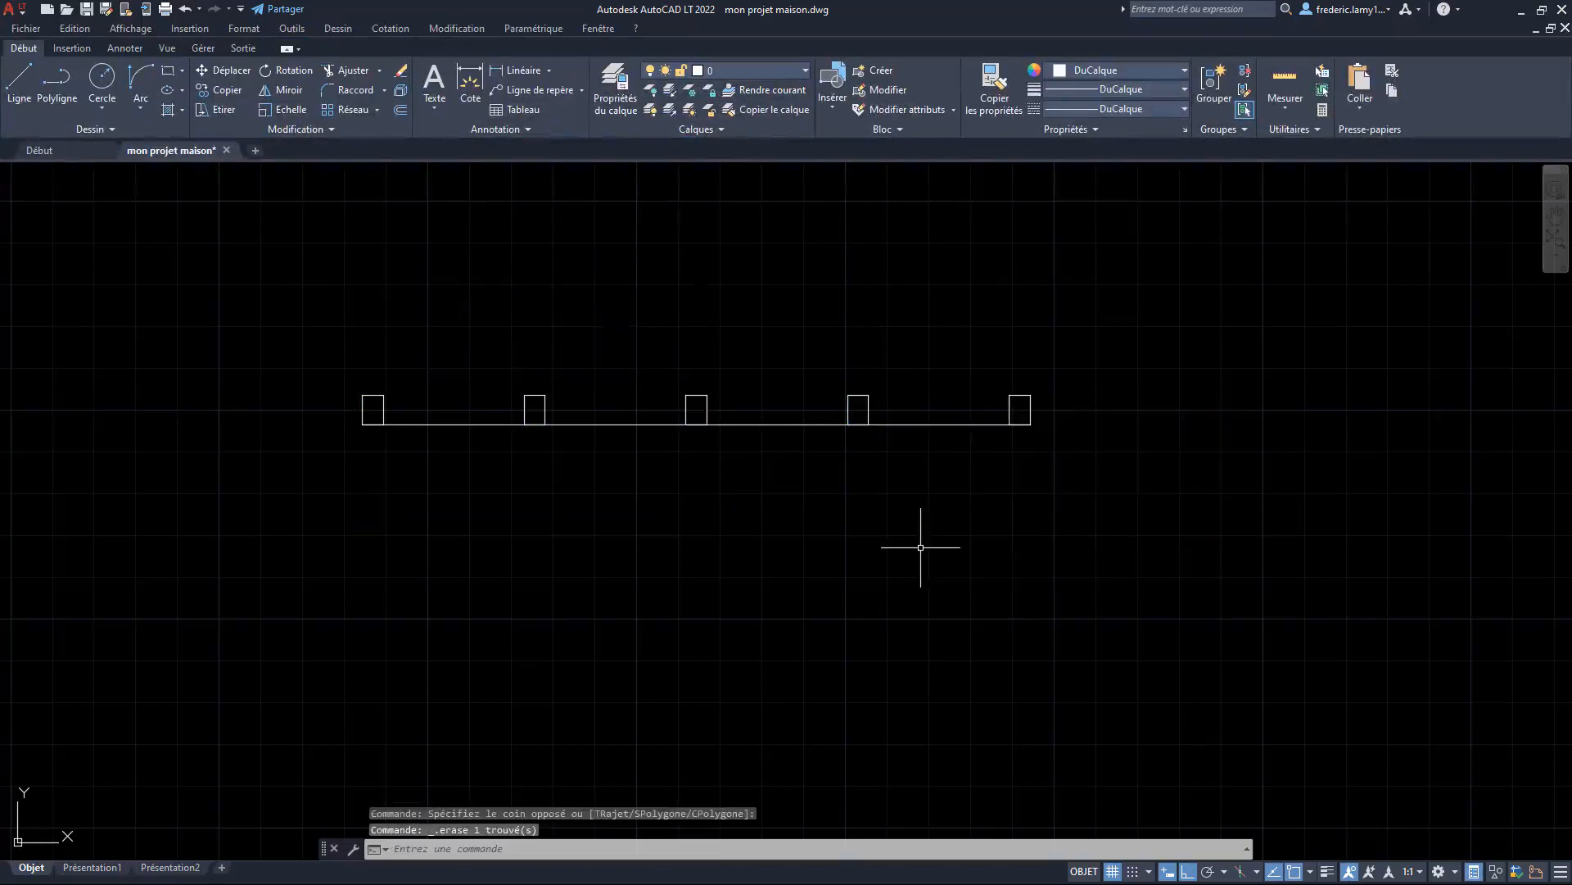
# Draw a line along the tops of the posts, from the first post's upper-left corner to the last post's upper-right corner
pyautogui.click(19, 81)
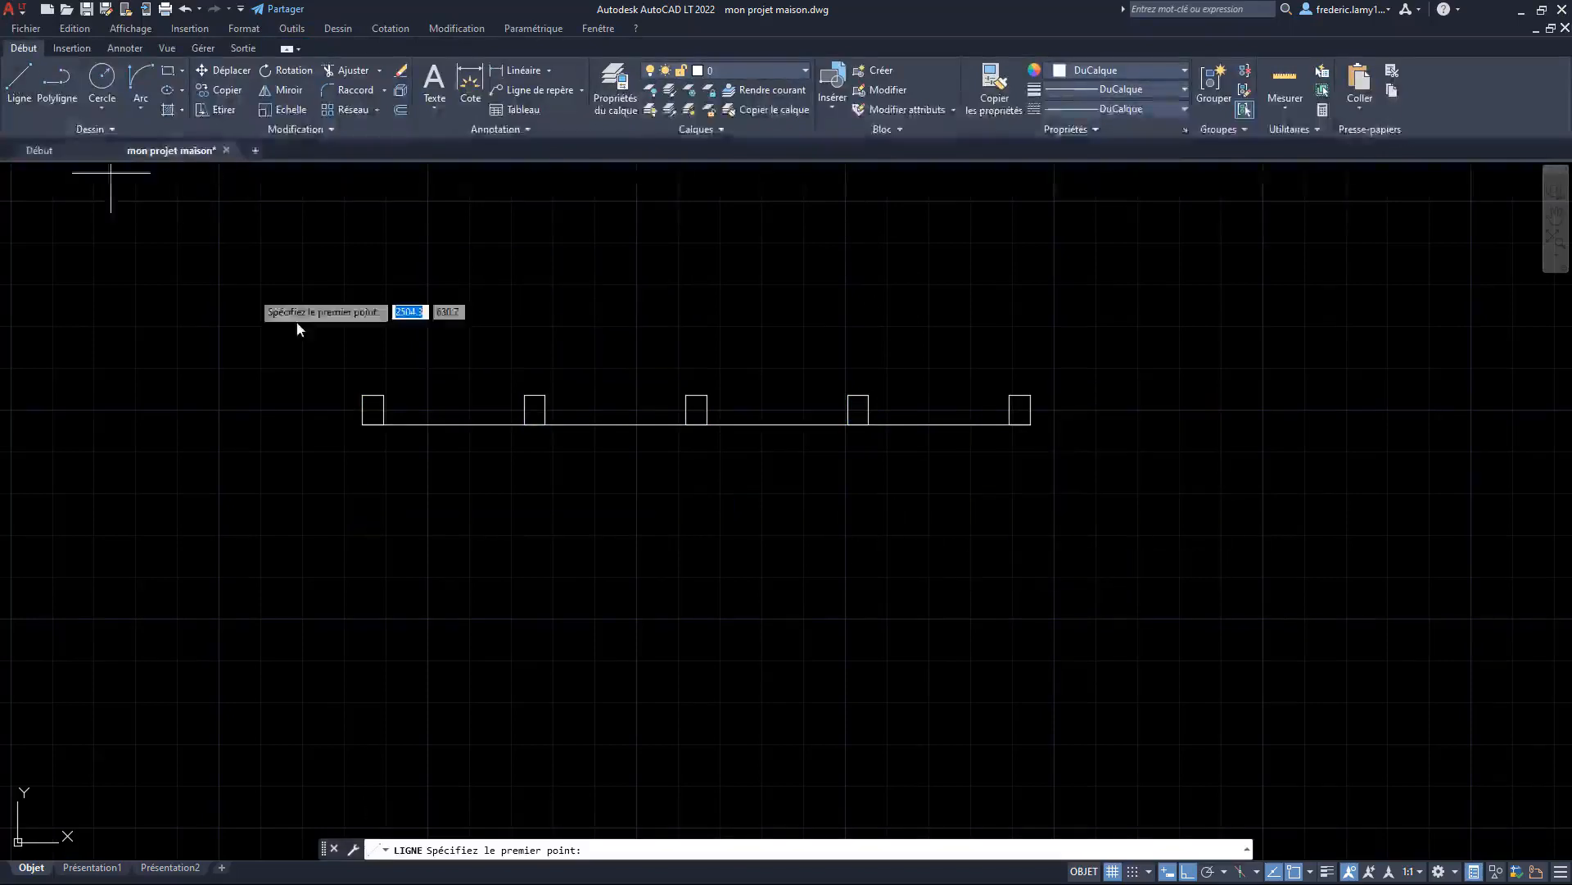
pyautogui.click(363, 397)
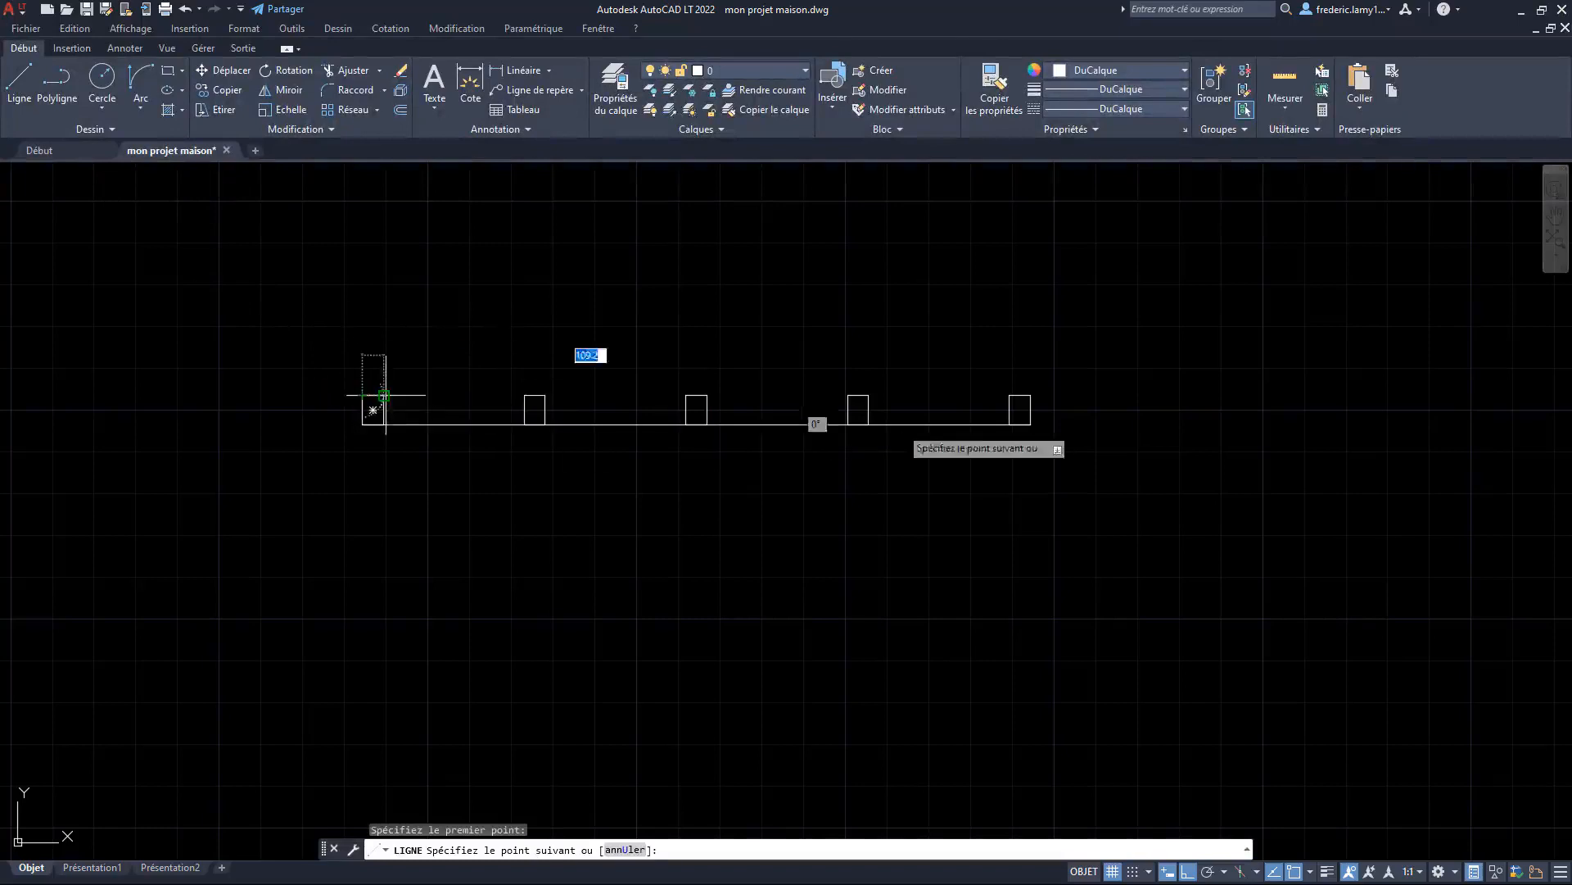
pyautogui.click(1030, 396)
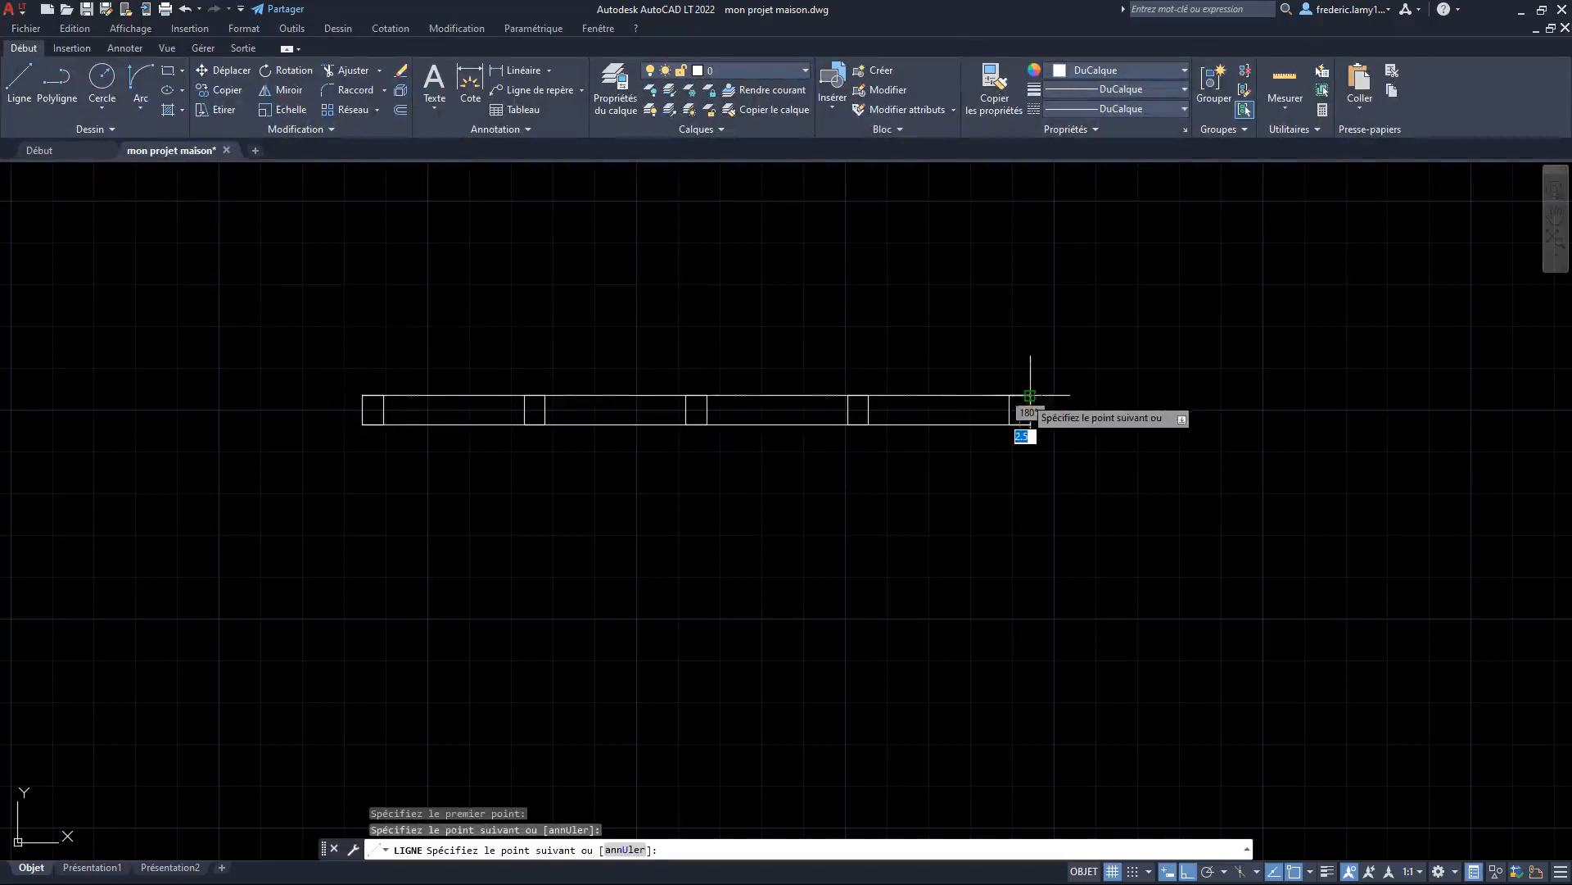
pyautogui.press('Escape')
# Draw a 150-long centre line from the midpoint of the first post's inner side to the midpoint of the last post's inner side
pyautogui.scroll(-8, 934, 368)
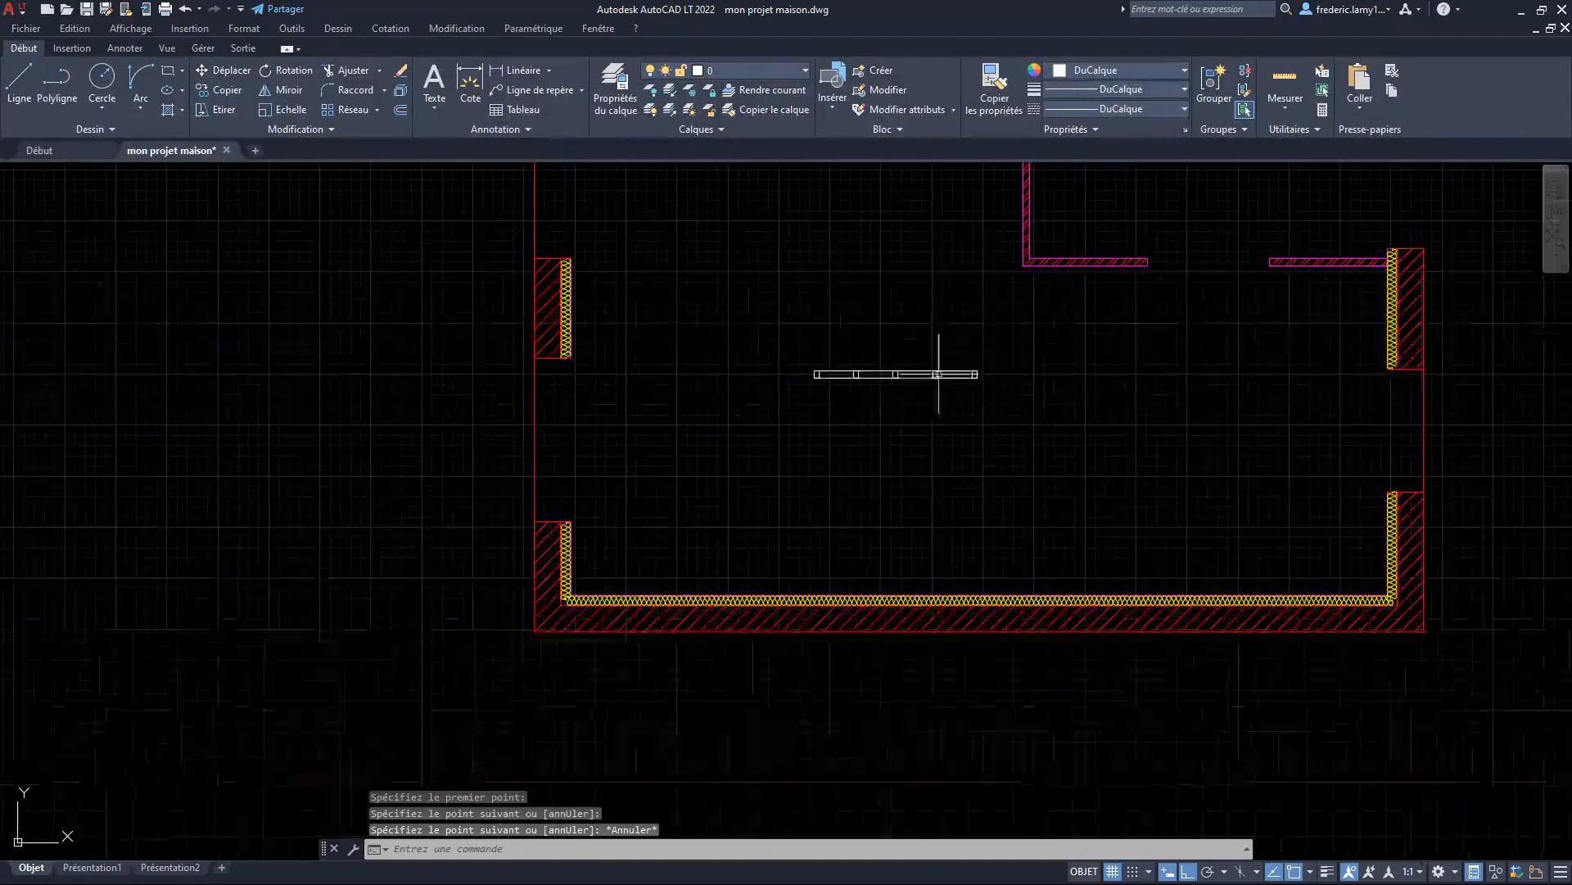
pyautogui.scroll(8, 182, 353)
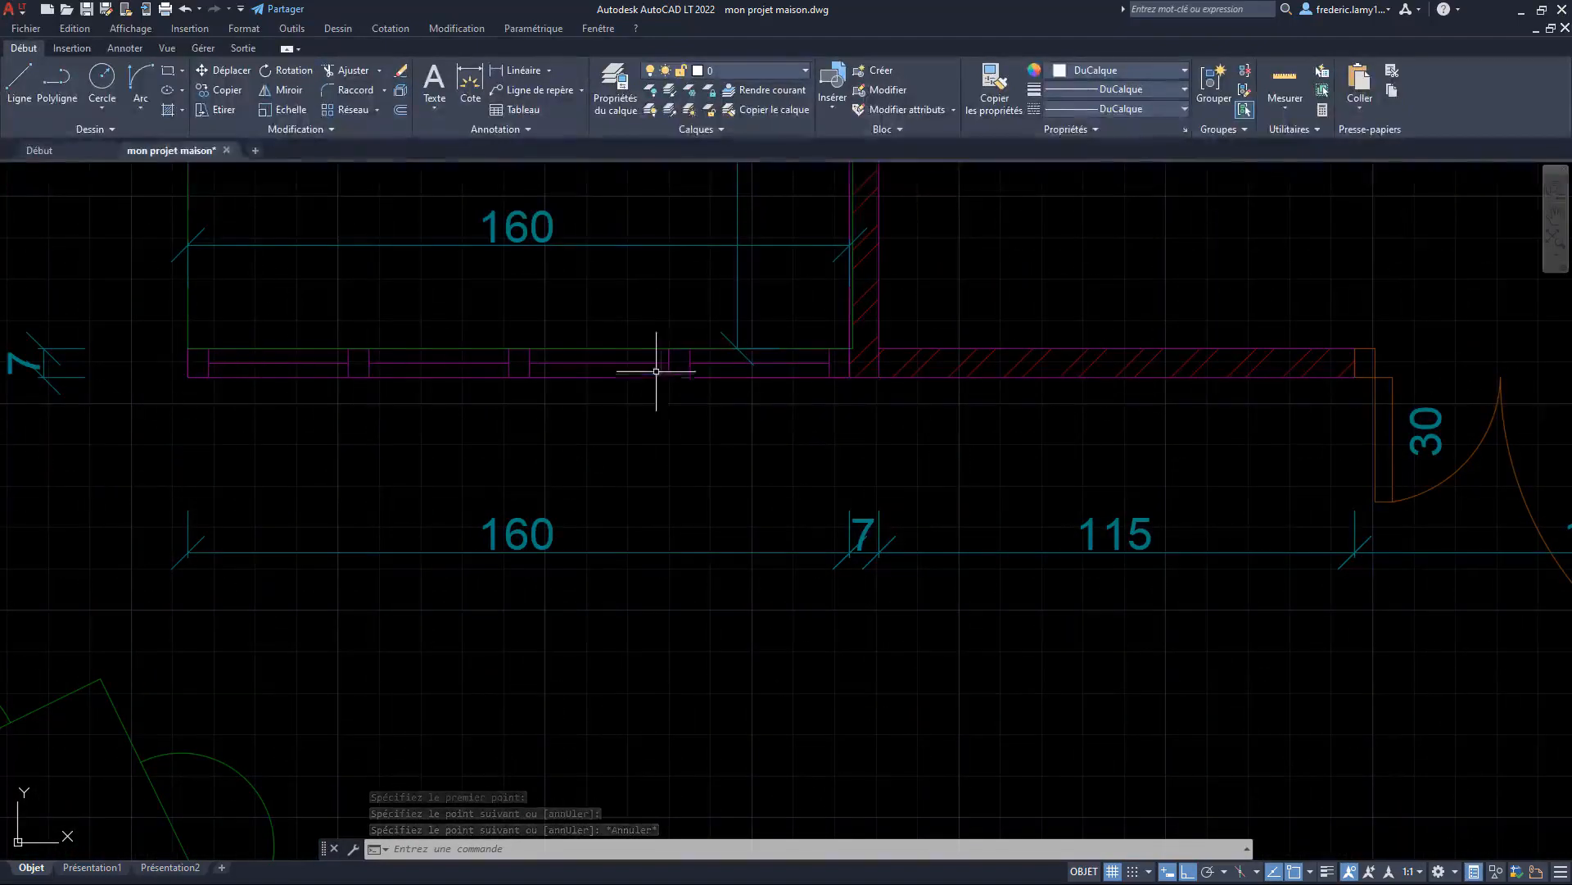
pyautogui.scroll(-8, 281, 410)
pyautogui.scroll(-2, 306, 423)
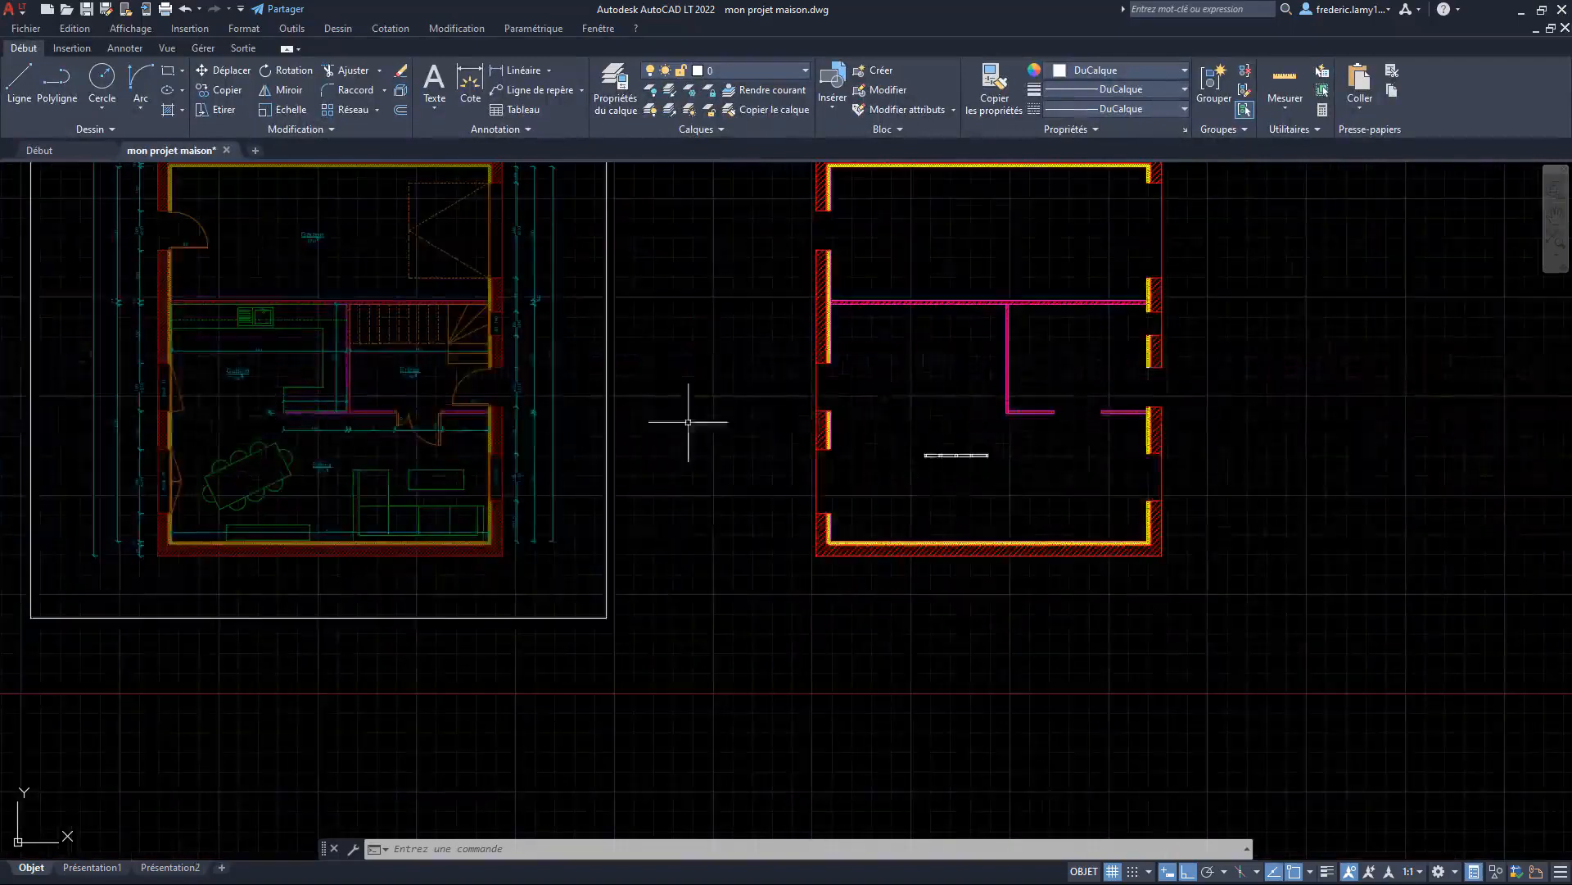
pyautogui.scroll(12, 989, 458)
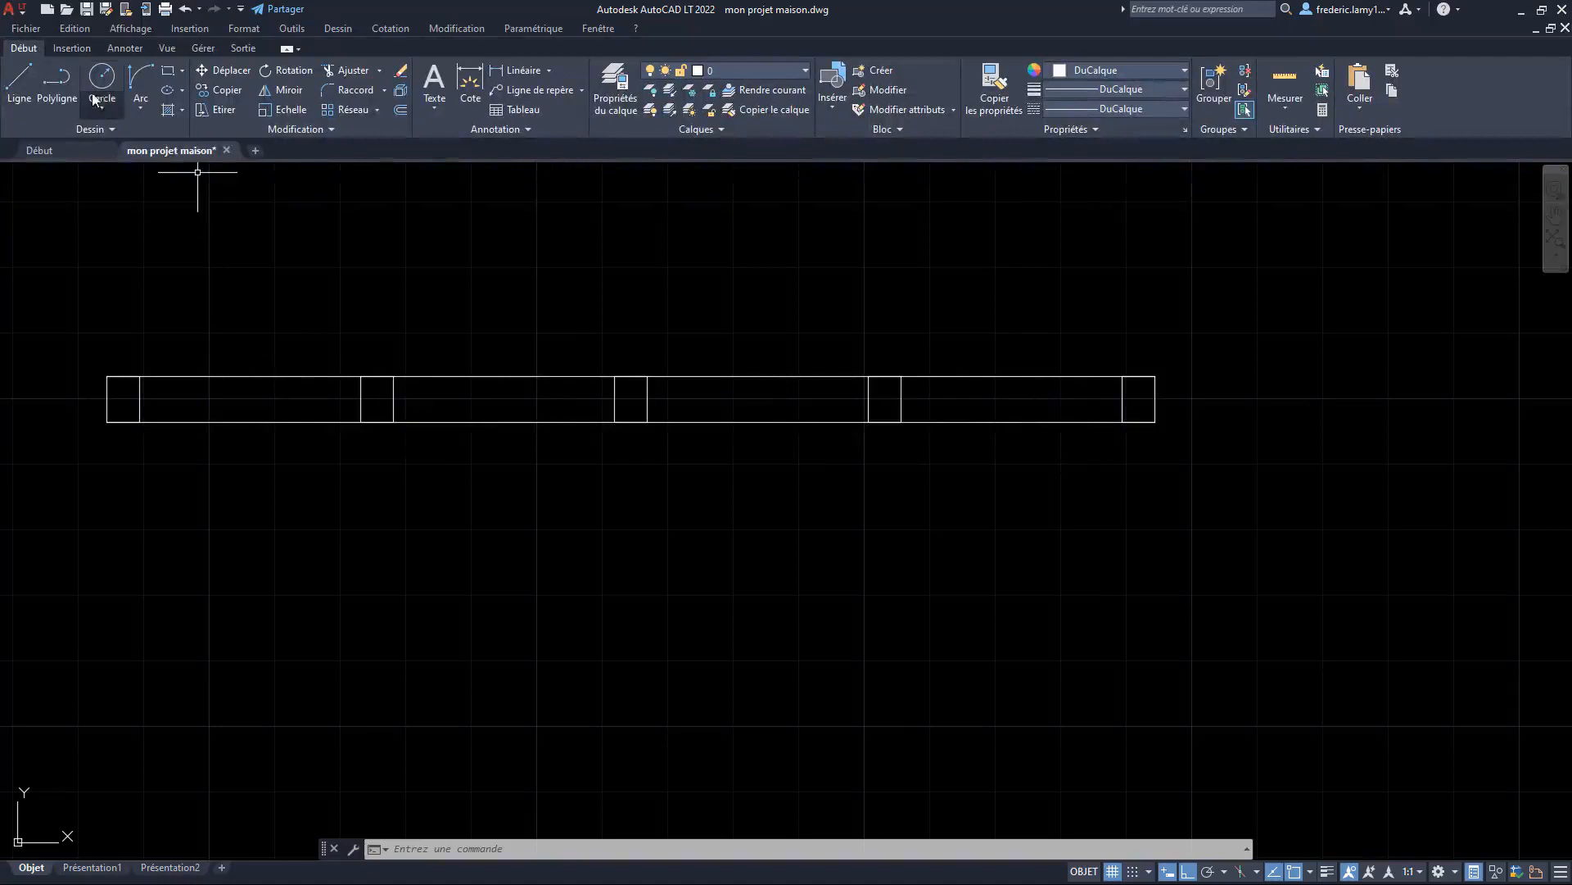
pyautogui.click(20, 80)
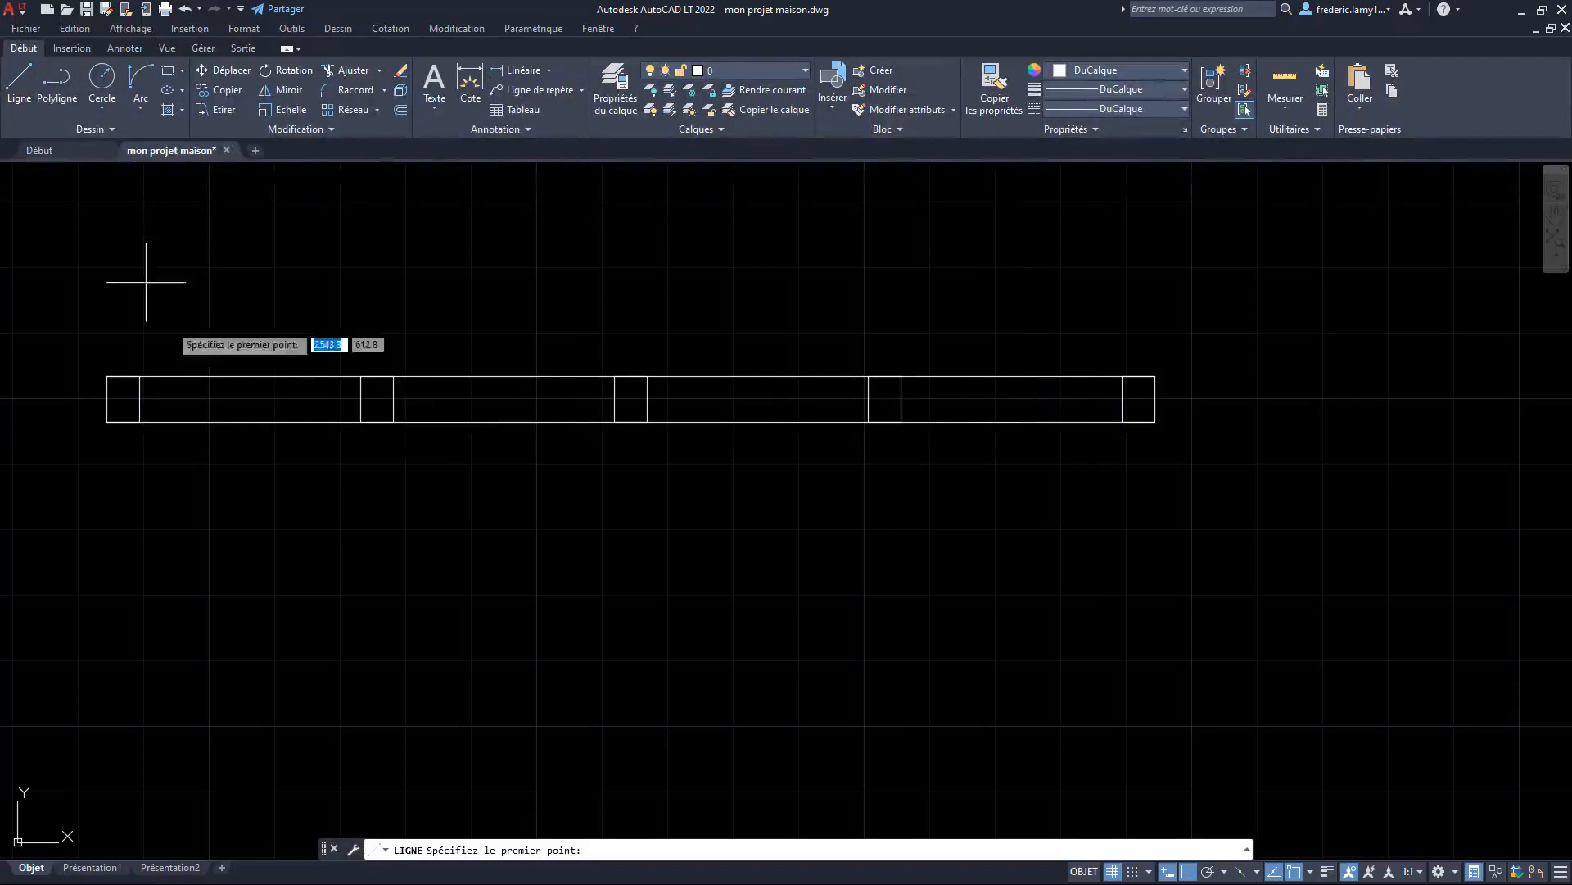
pyautogui.click(139, 398)
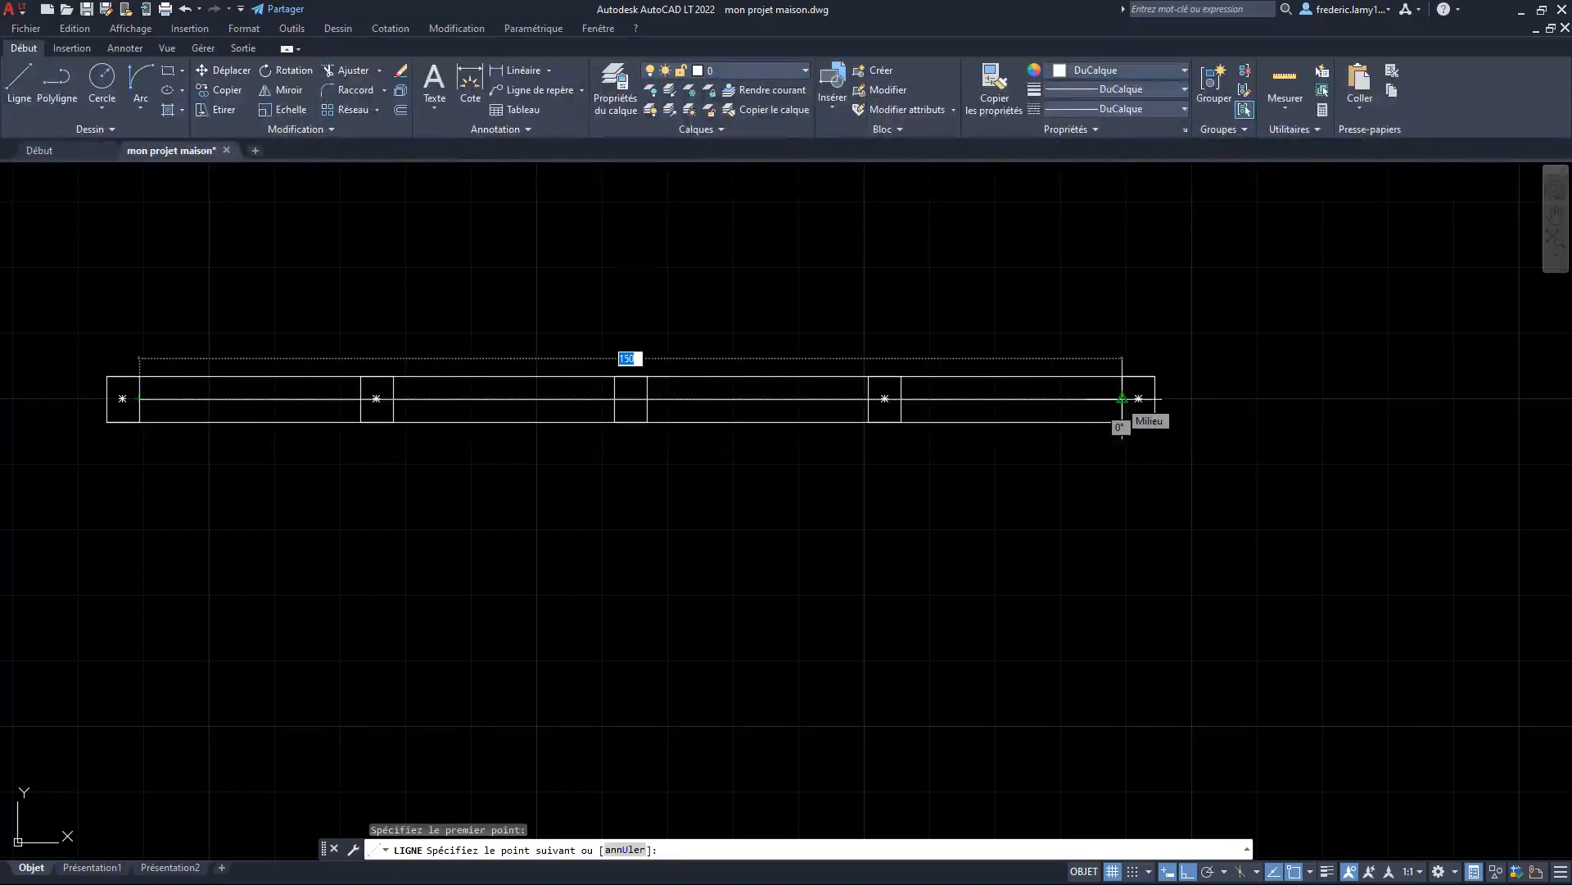
pyautogui.click(1122, 398)
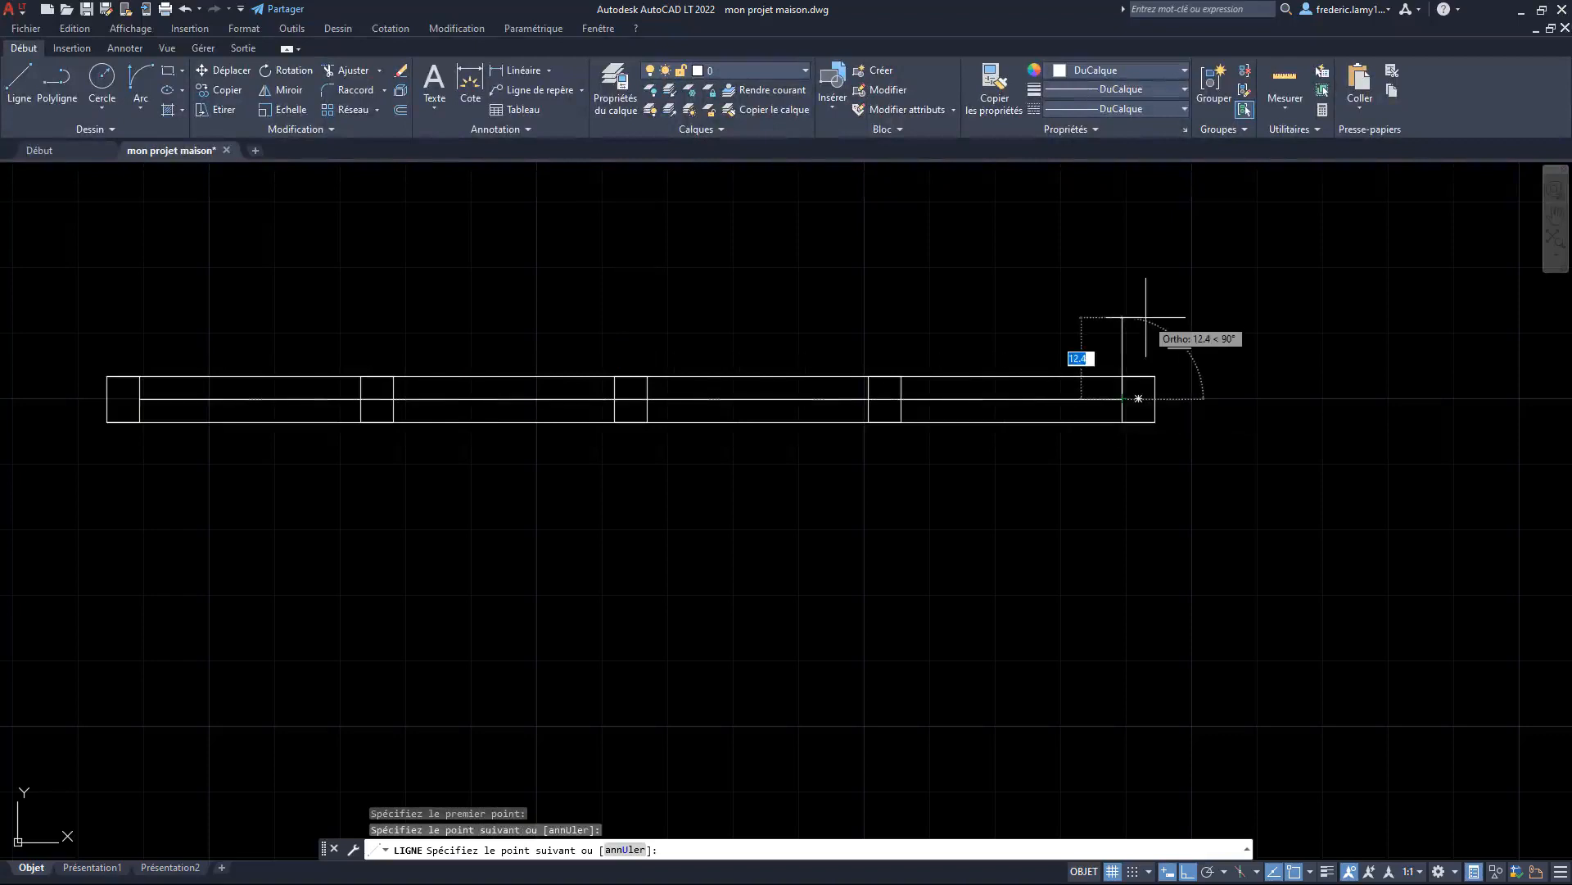
pyautogui.press('Escape')
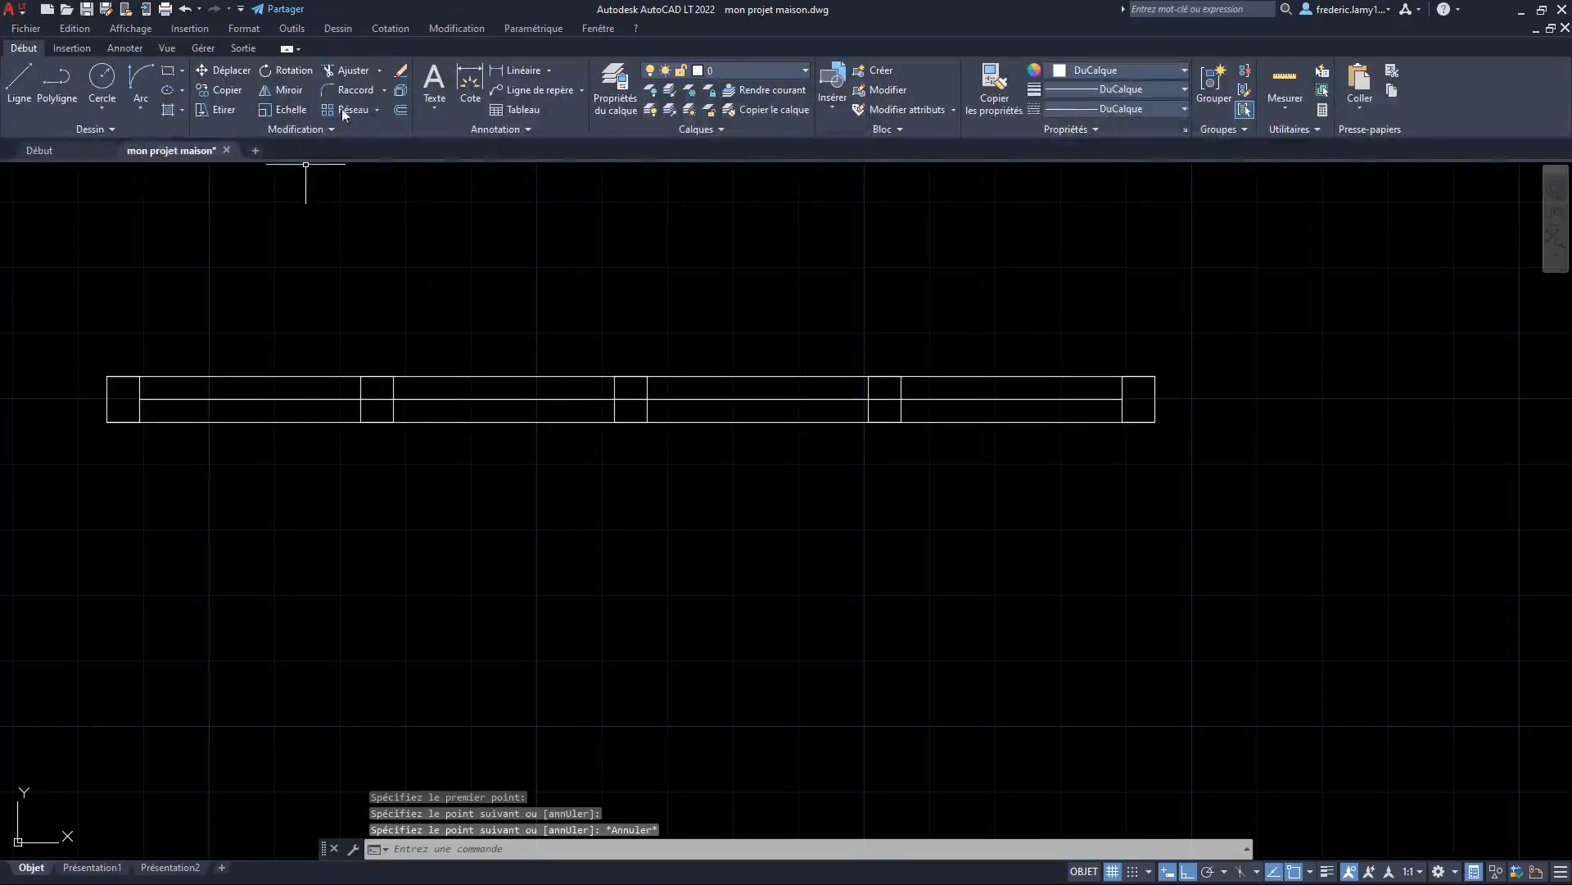
# Trim away the parts of the centre line that cross the three intermediate posts
pyautogui.click(352, 75)
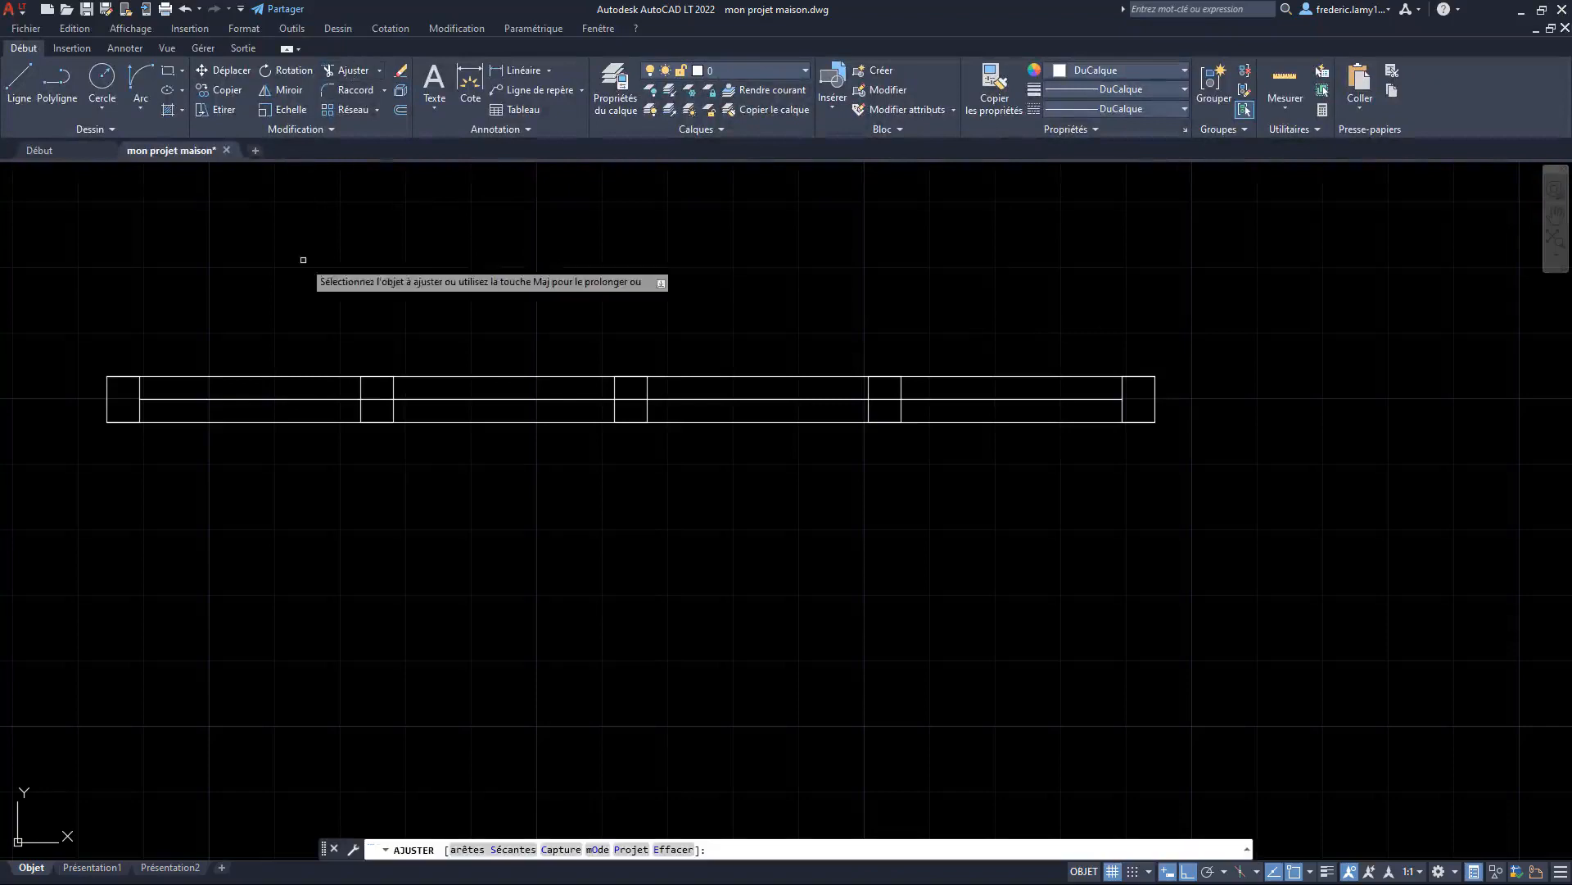
pyautogui.click(381, 394)
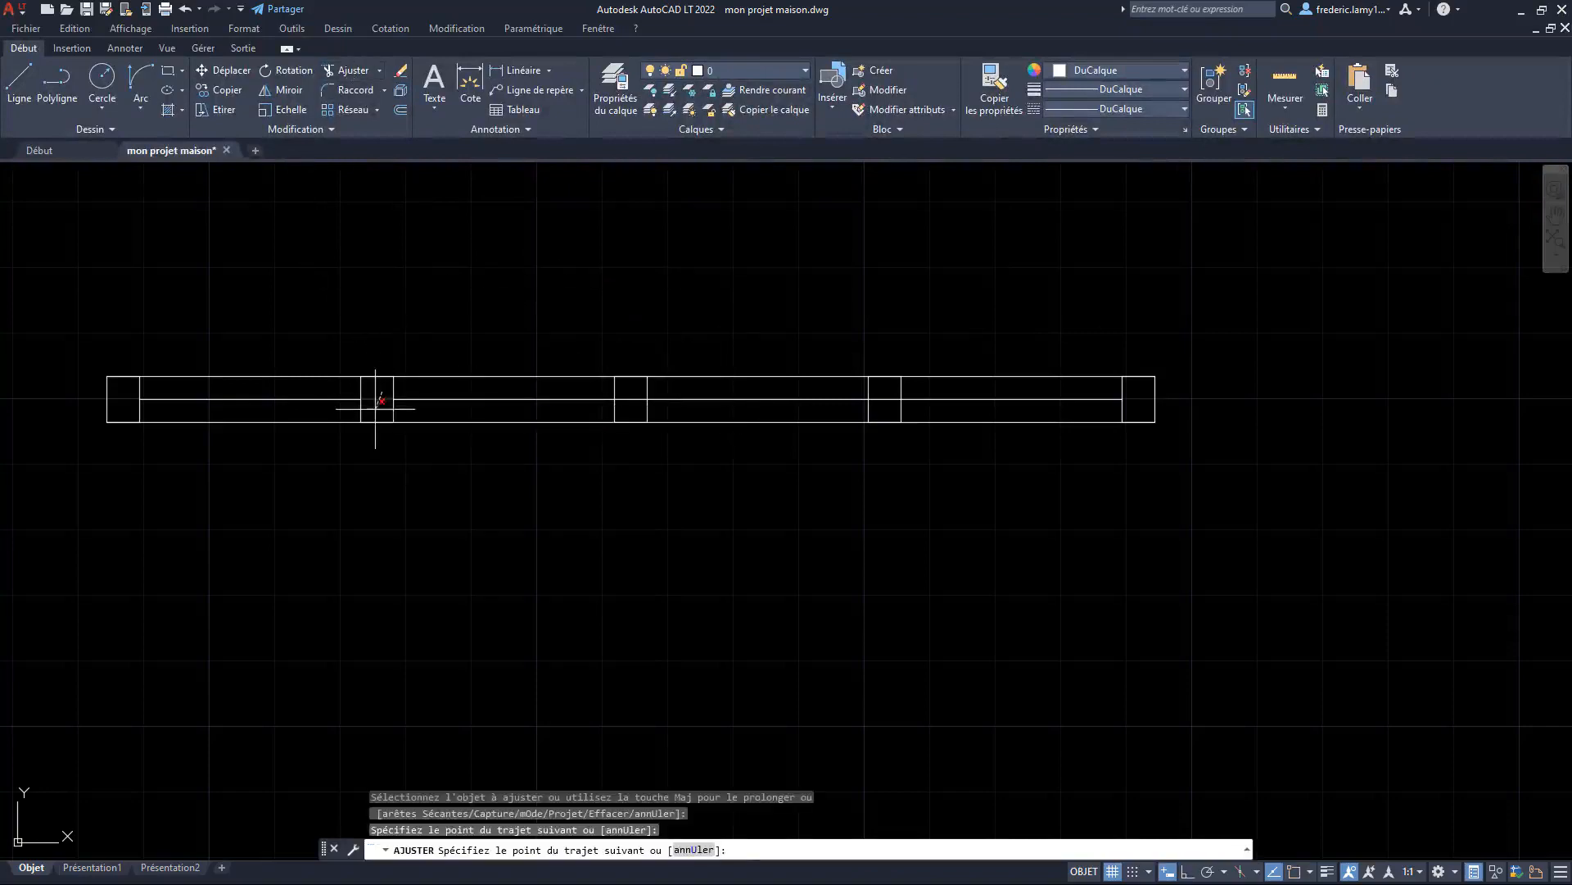
pyautogui.press('Return')
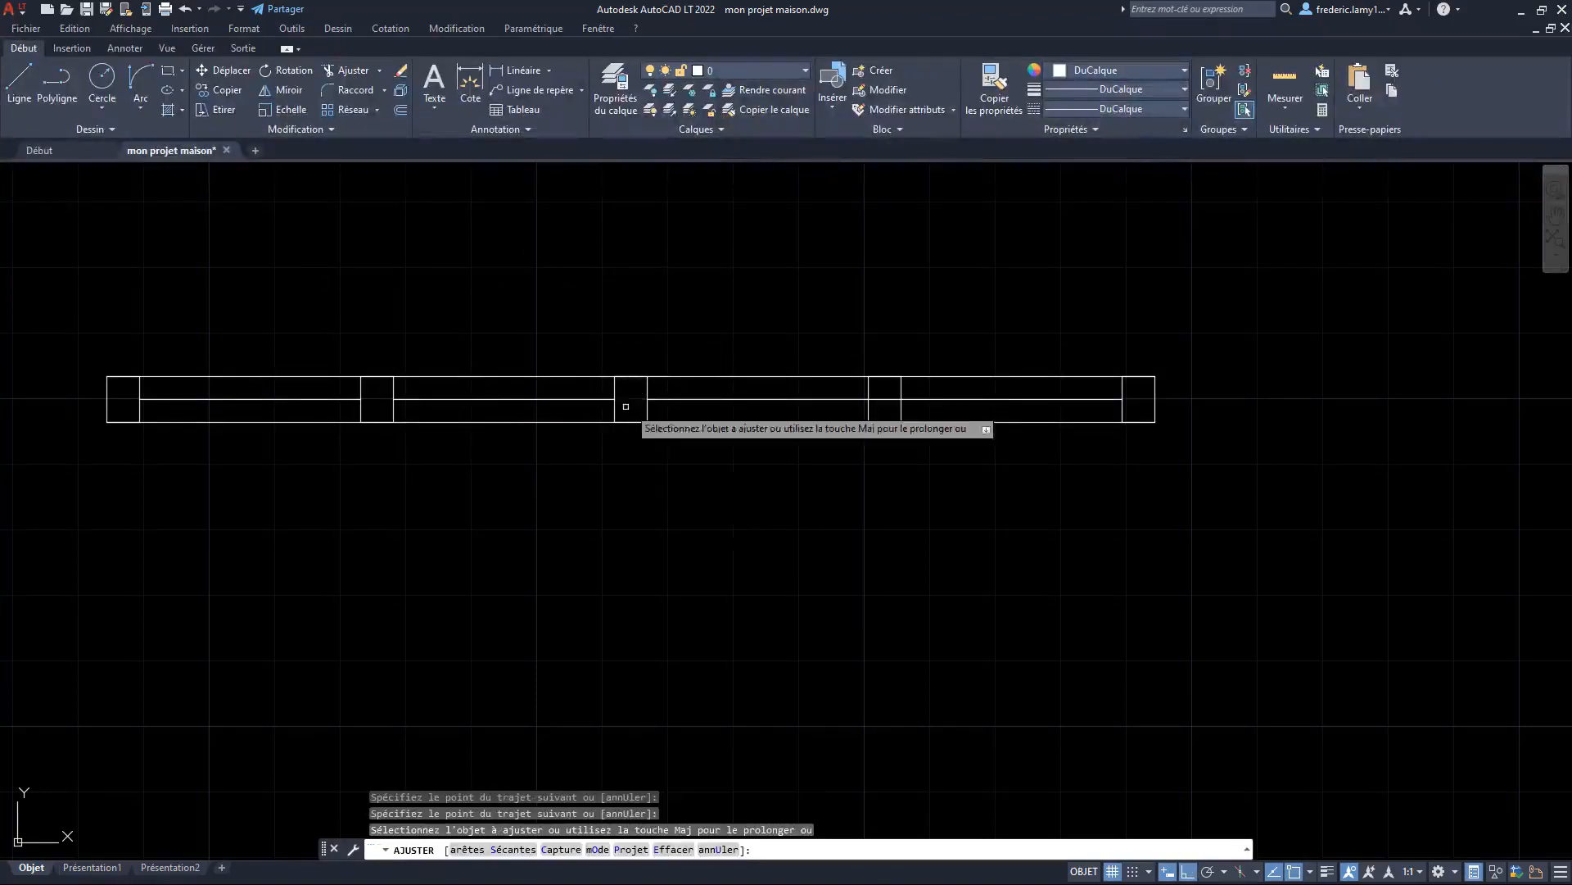
pyautogui.click(886, 406)
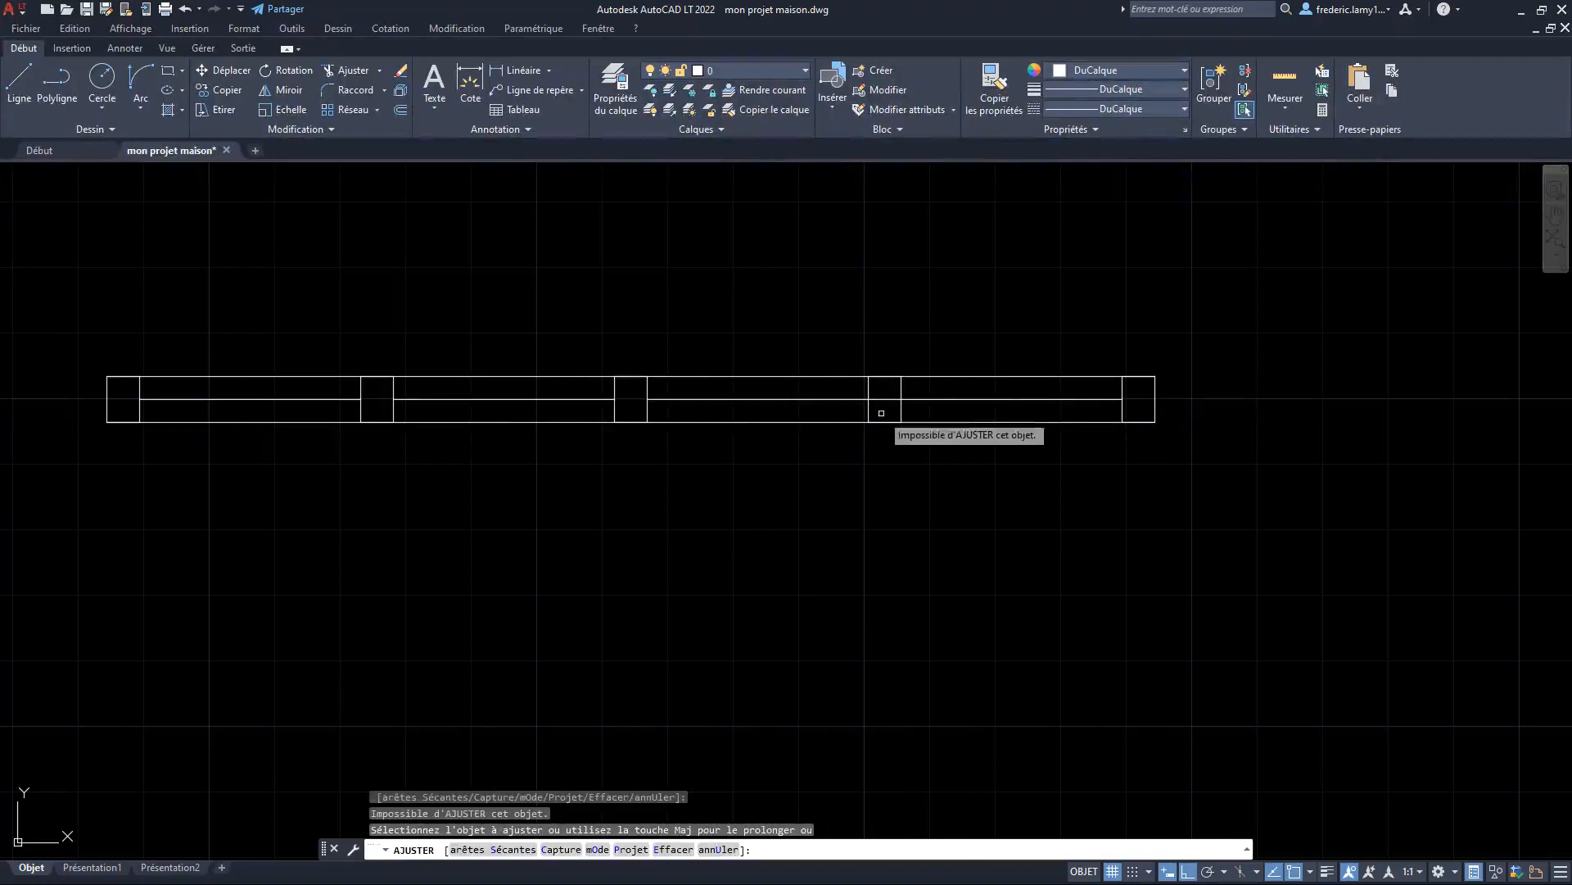
pyautogui.click(886, 391)
pyautogui.click(891, 414)
pyautogui.press('Return')
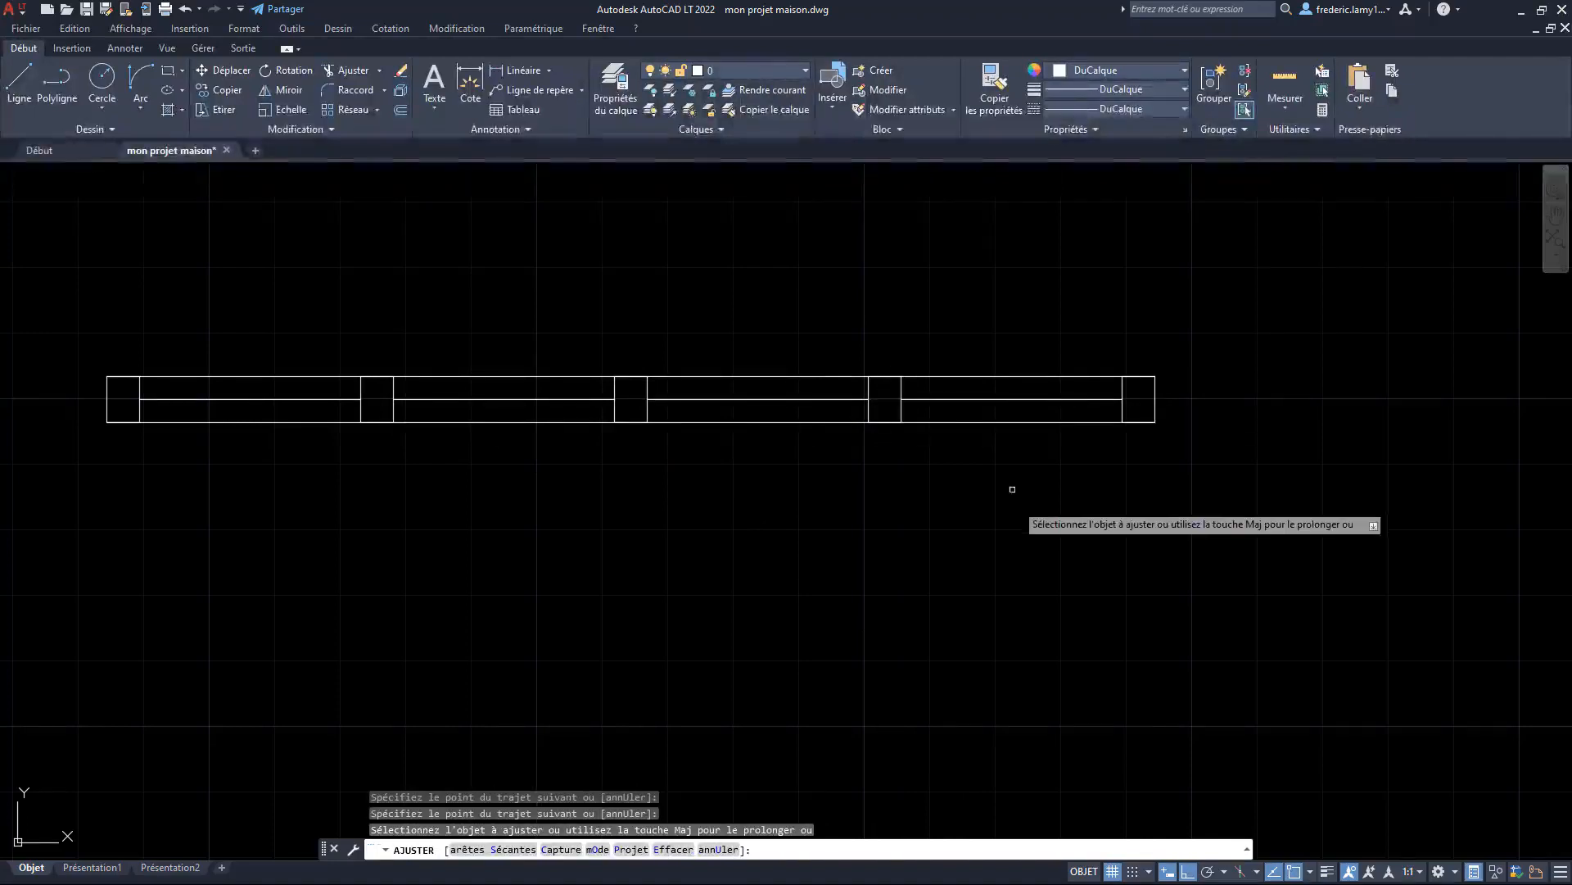
pyautogui.press('Escape')
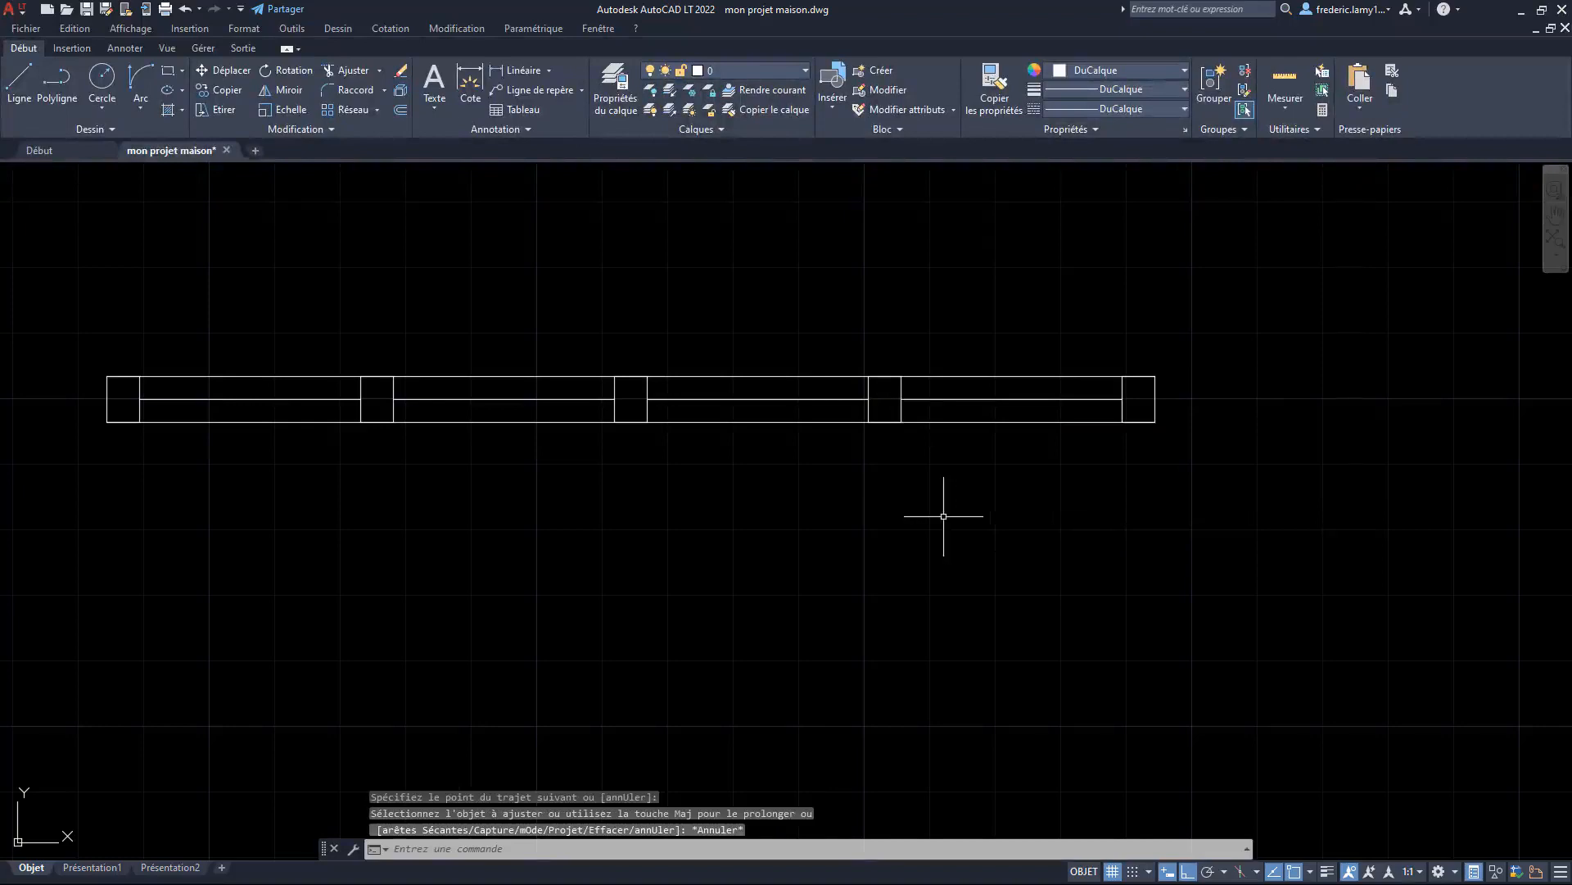
# Select the rectangular array of posts to review its editable settings
pyautogui.scroll(-2, 939, 517)
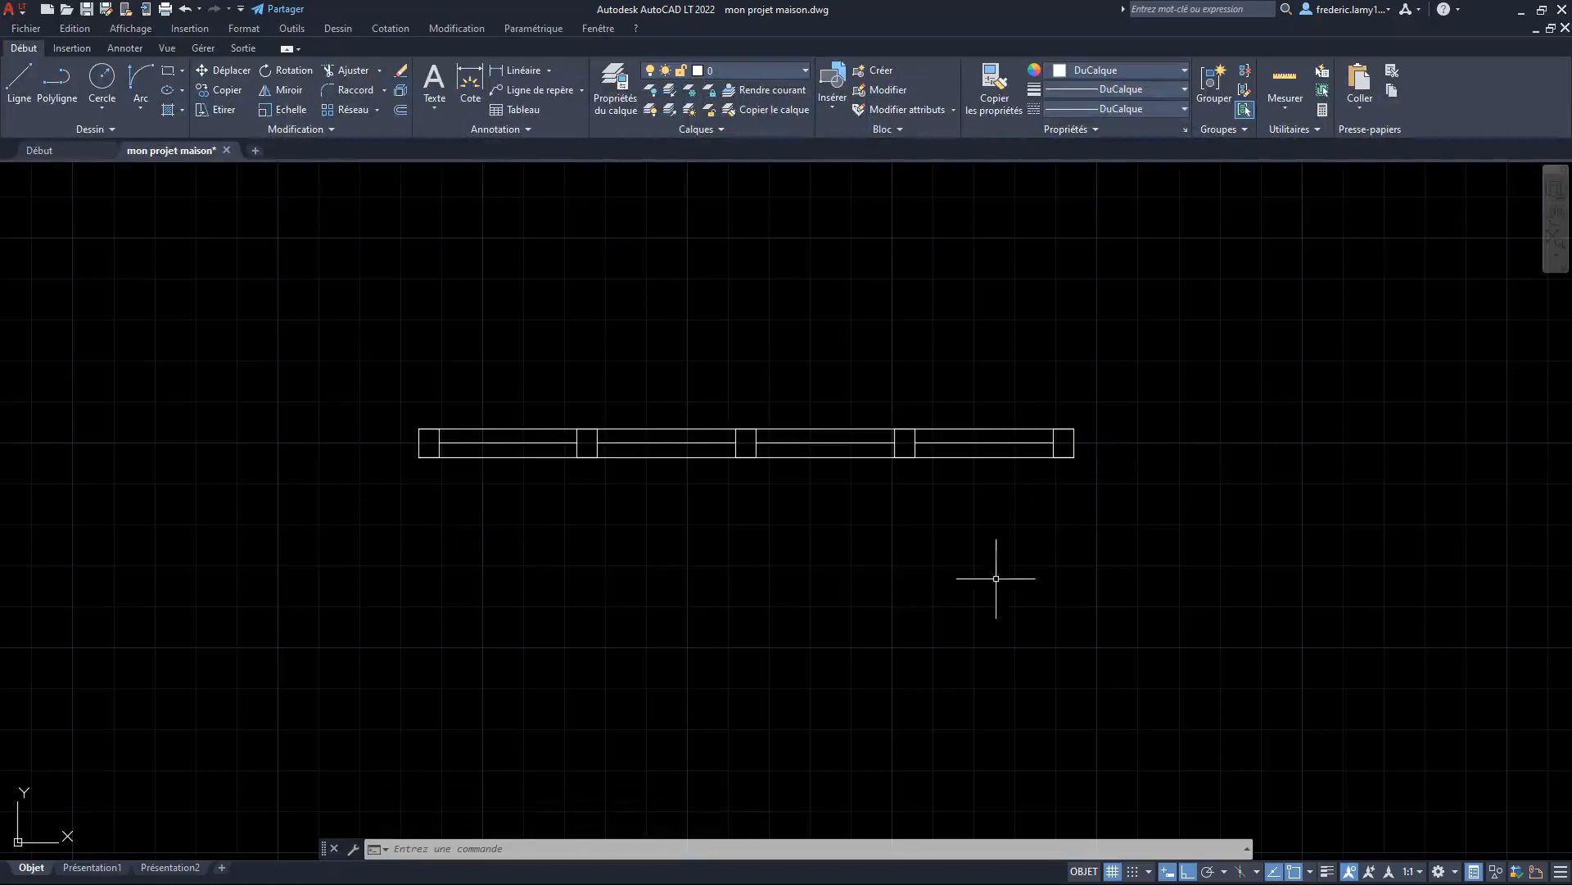
pyautogui.click(1073, 449)
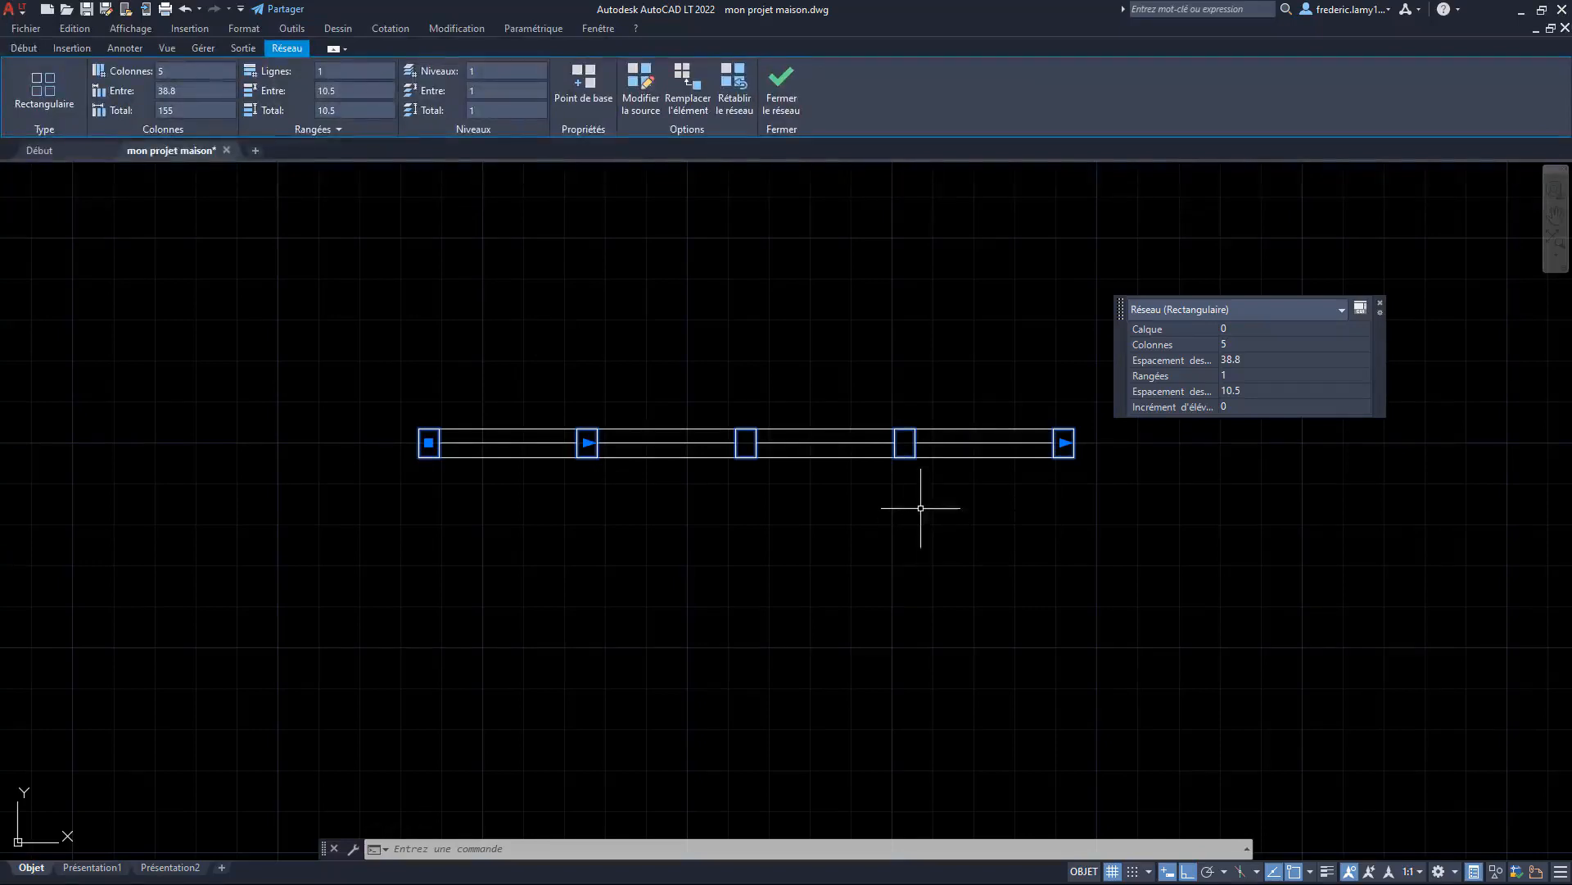
pyautogui.click(790, 102)
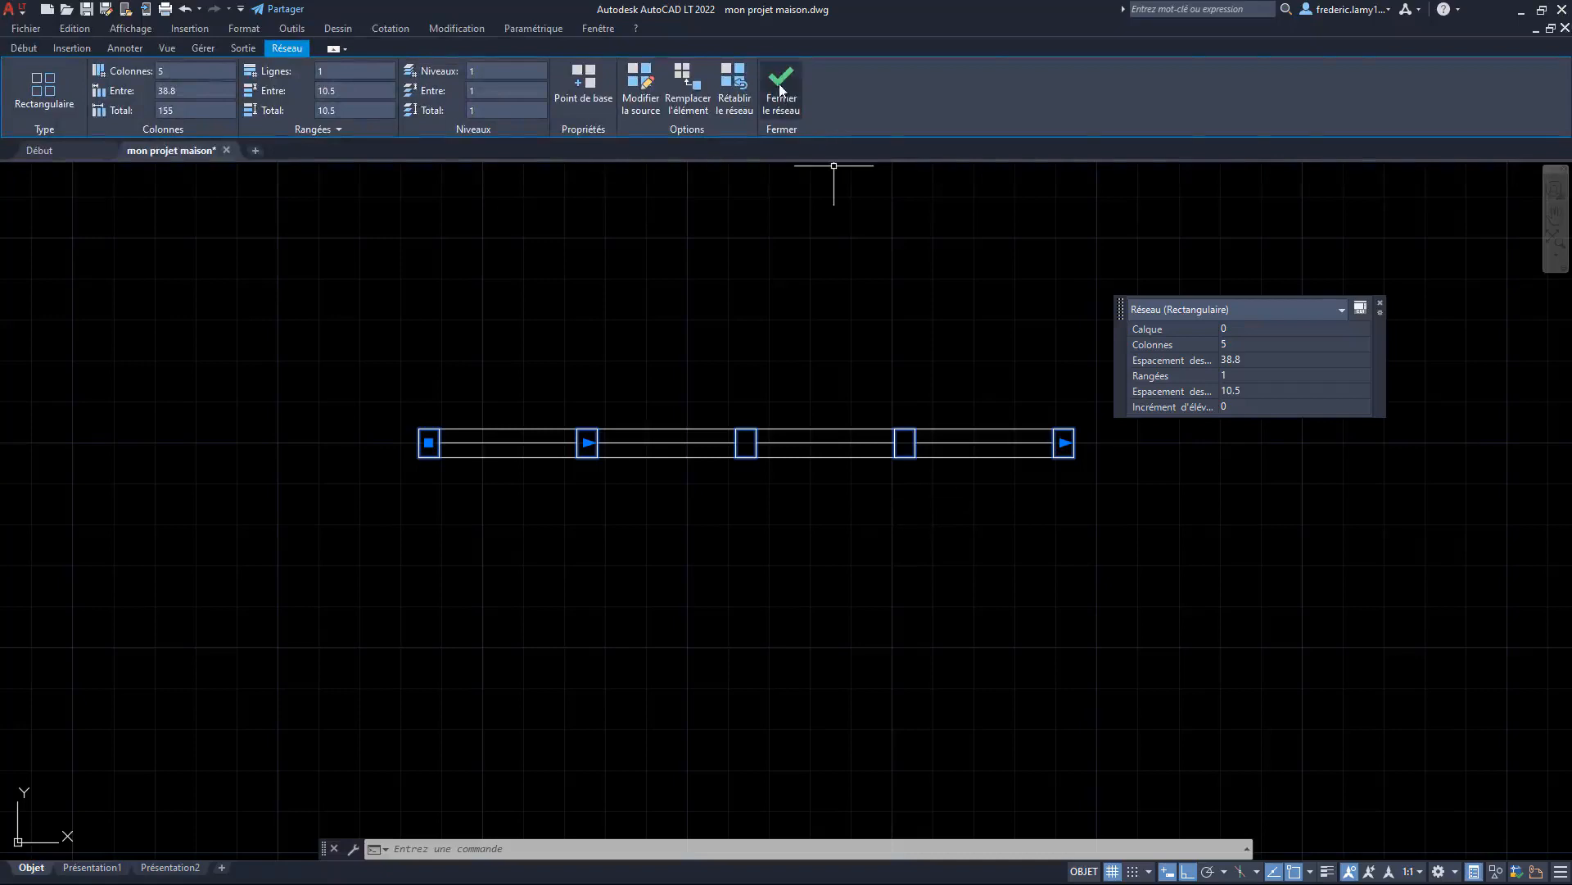
pyautogui.click(1074, 439)
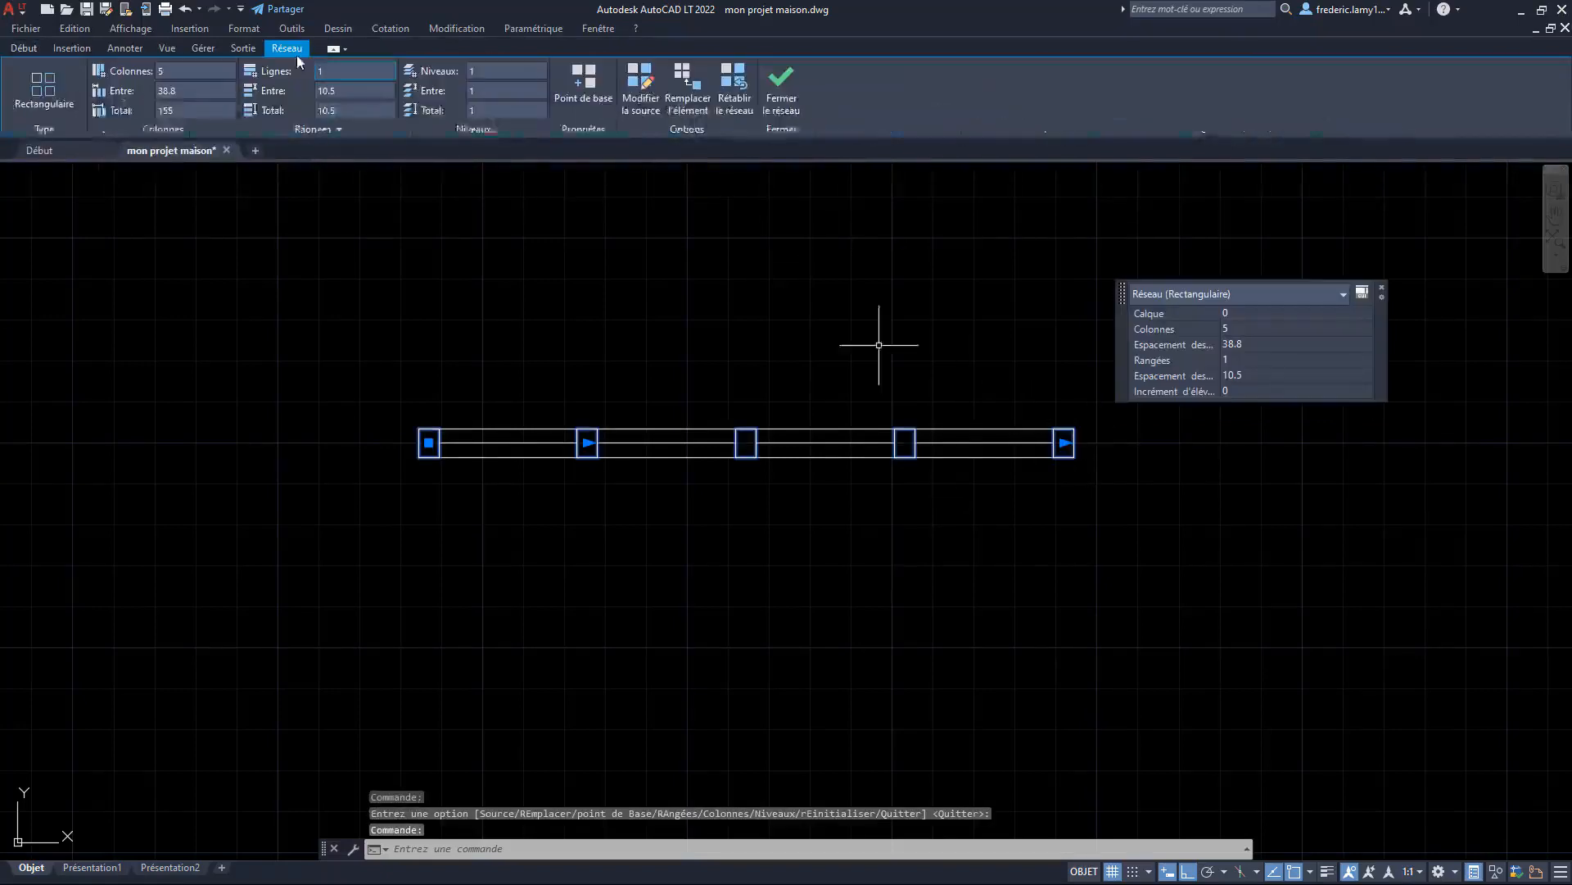
# Explode the rectangular array of posts and check that a single post can be selected on its own
pyautogui.click(30, 49)
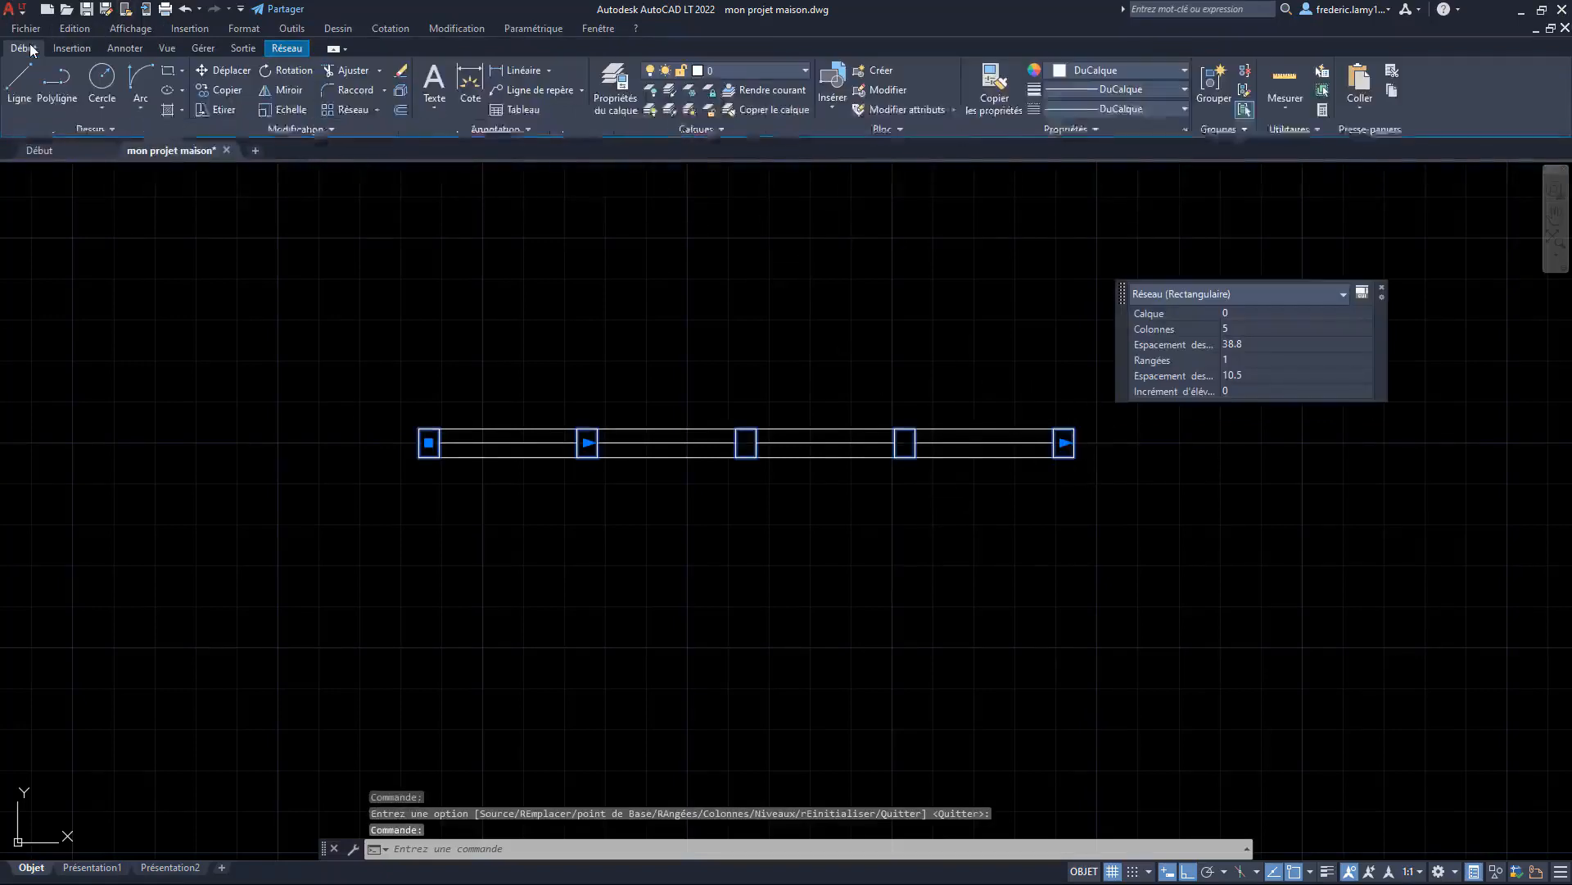
pyautogui.click(401, 94)
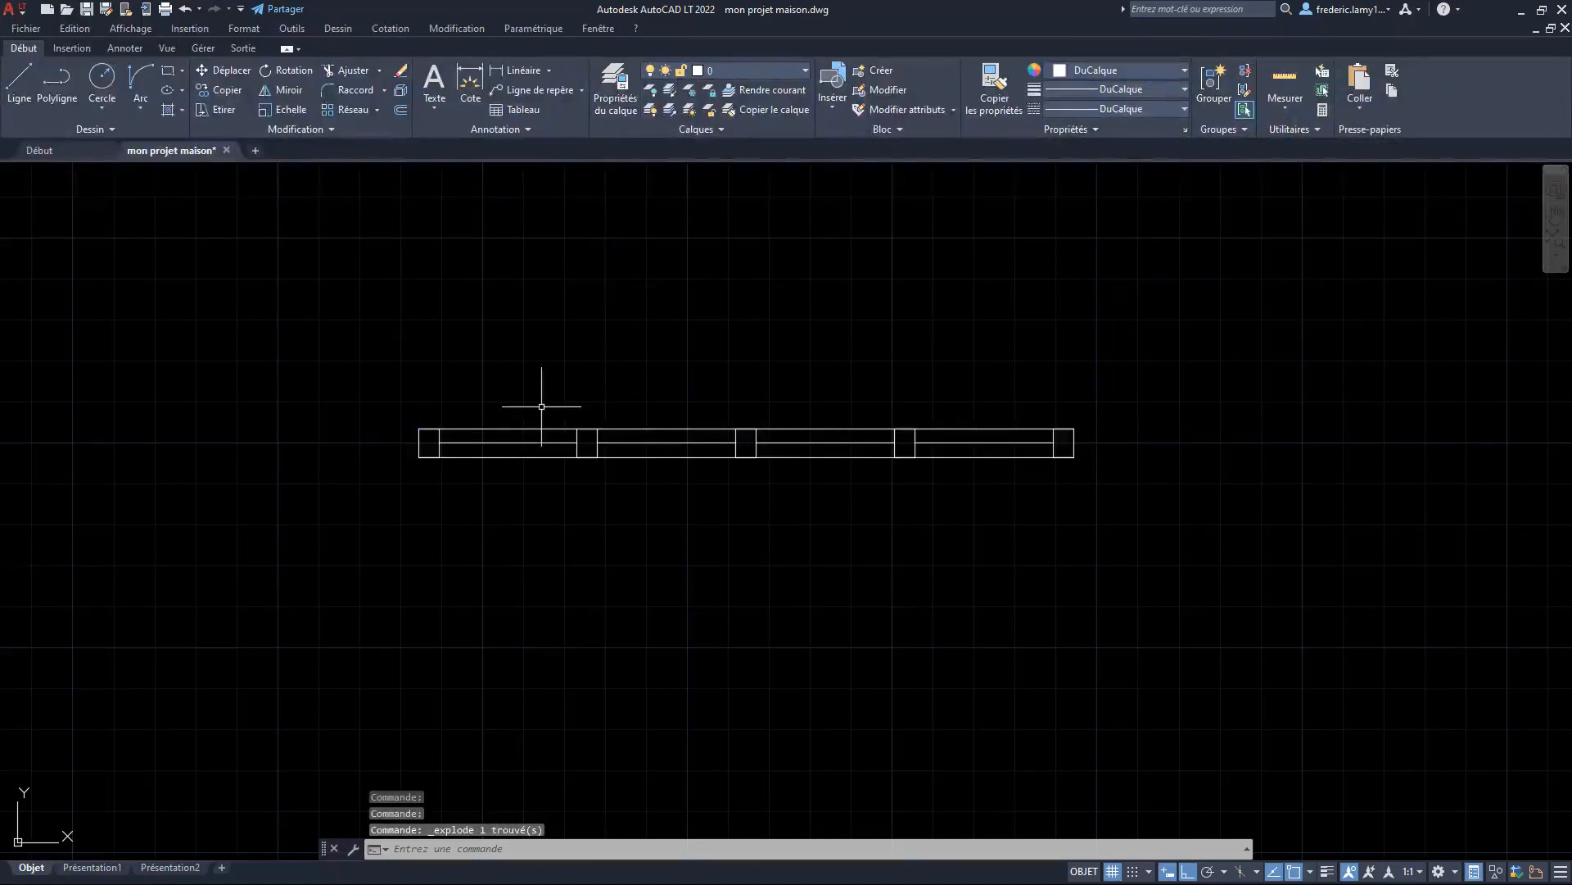
pyautogui.scroll(5, 431, 444)
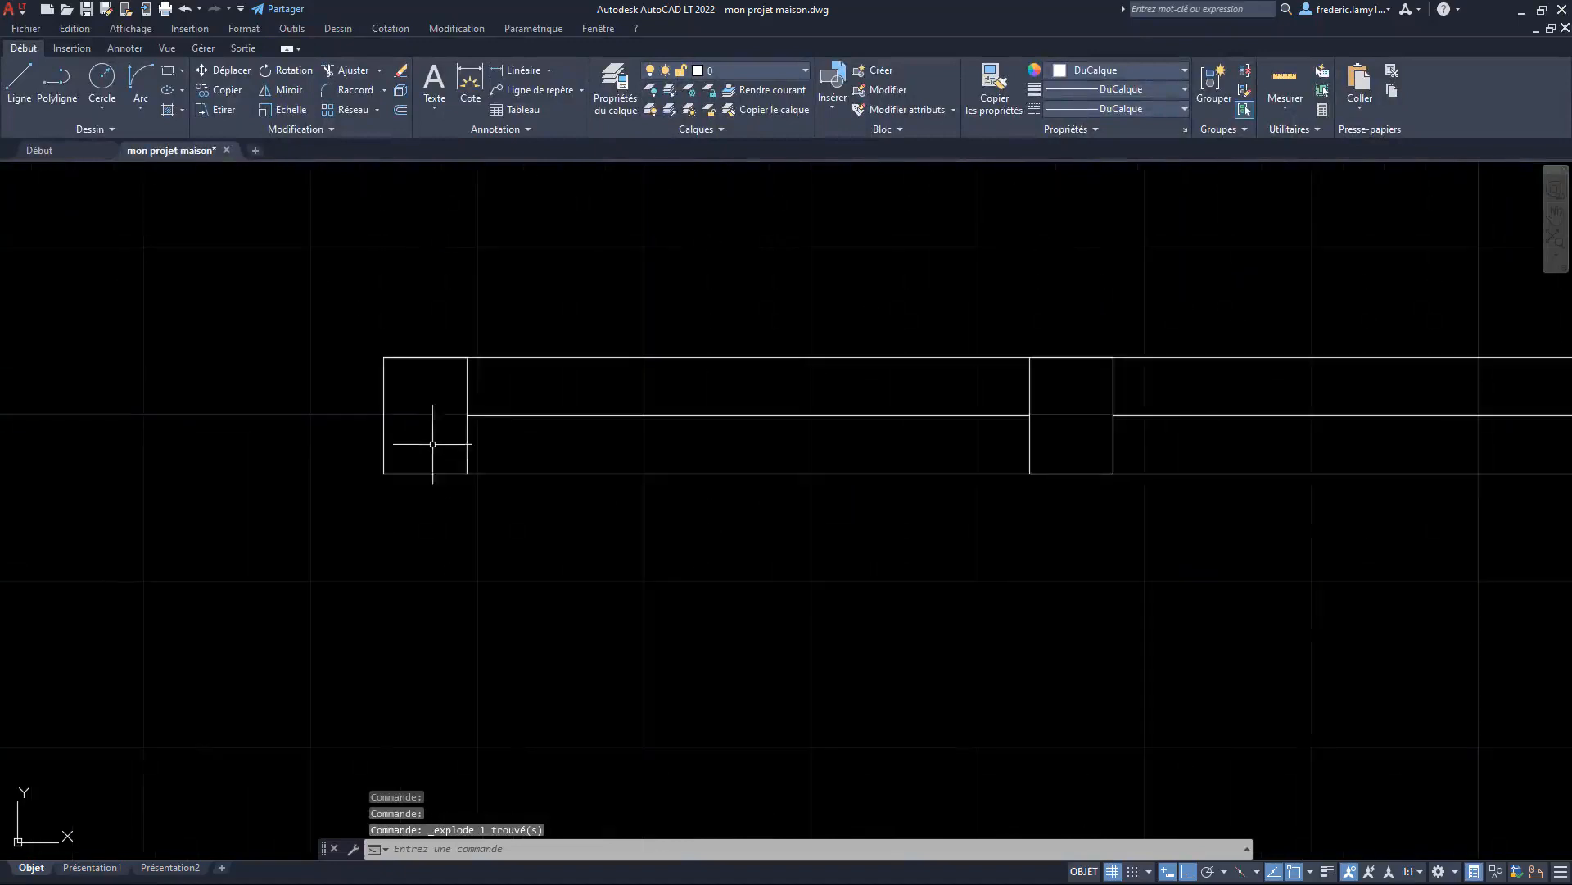
pyautogui.click(464, 390)
pyautogui.scroll(-3, 429, 394)
pyautogui.press('Escape')
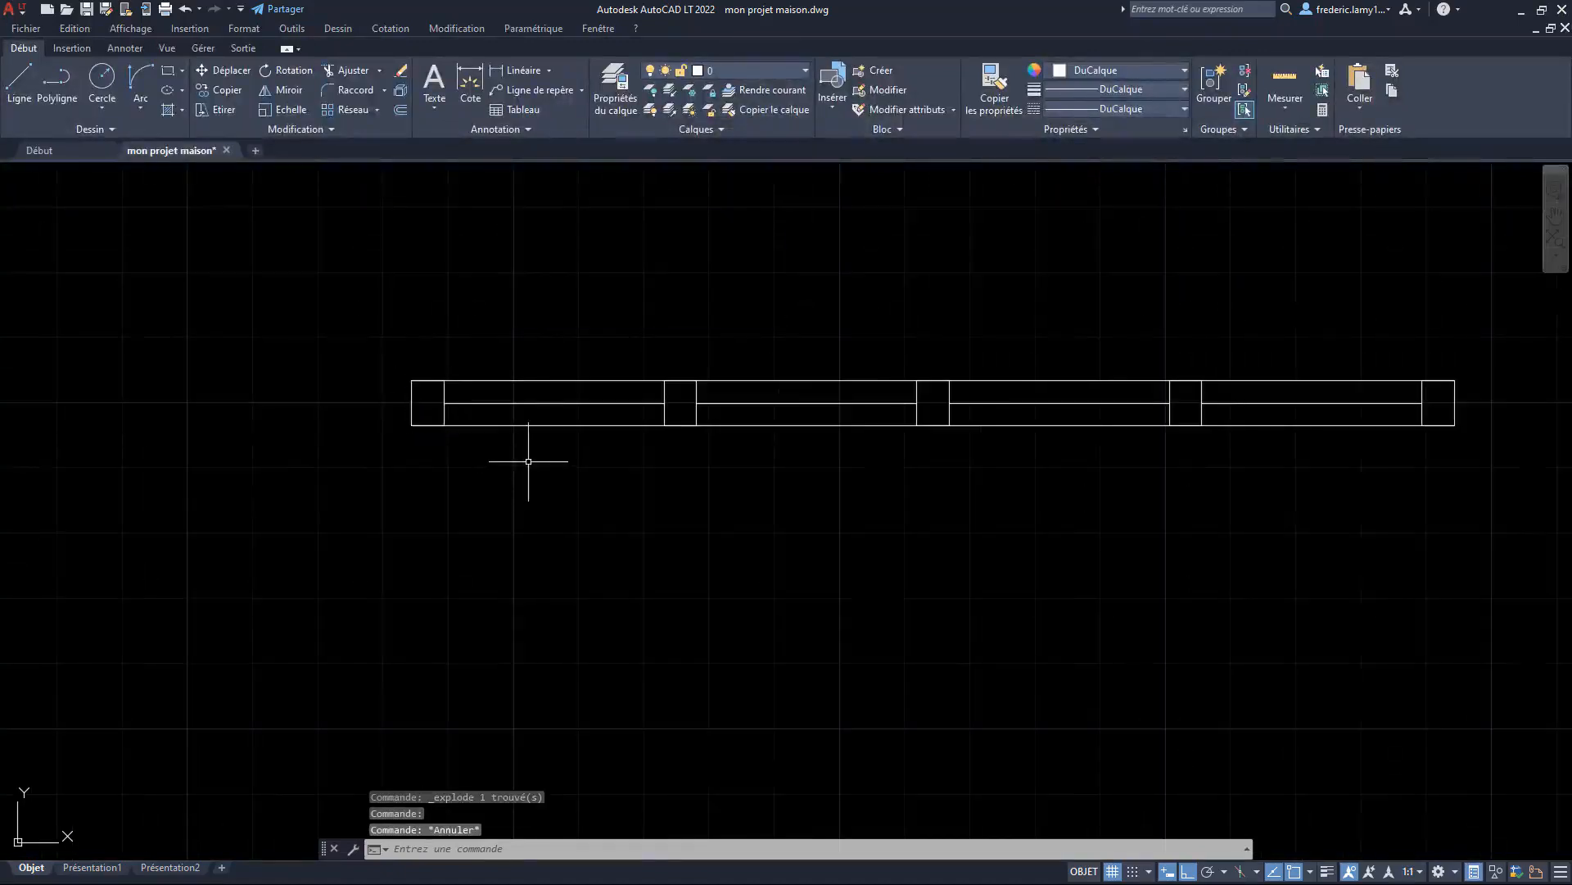
# Define all the post partition's objects as a block named "fenetre atelier 160x7", redefining the existing block, with the base point specified on screen
pyautogui.scroll(-3, 527, 468)
pyautogui.click(395, 494)
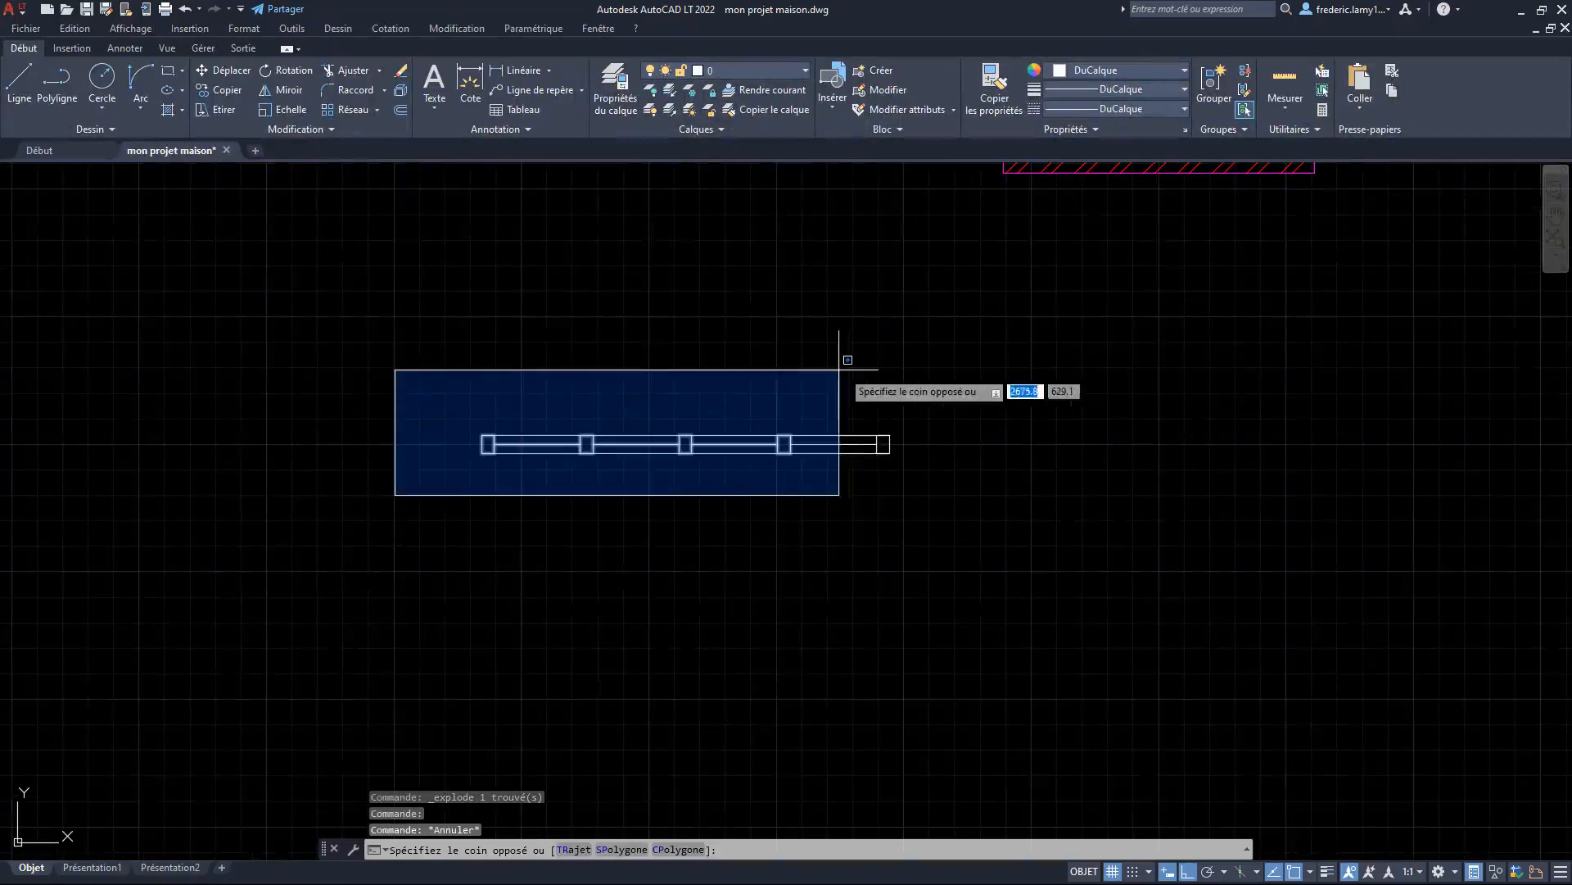
pyautogui.click(909, 379)
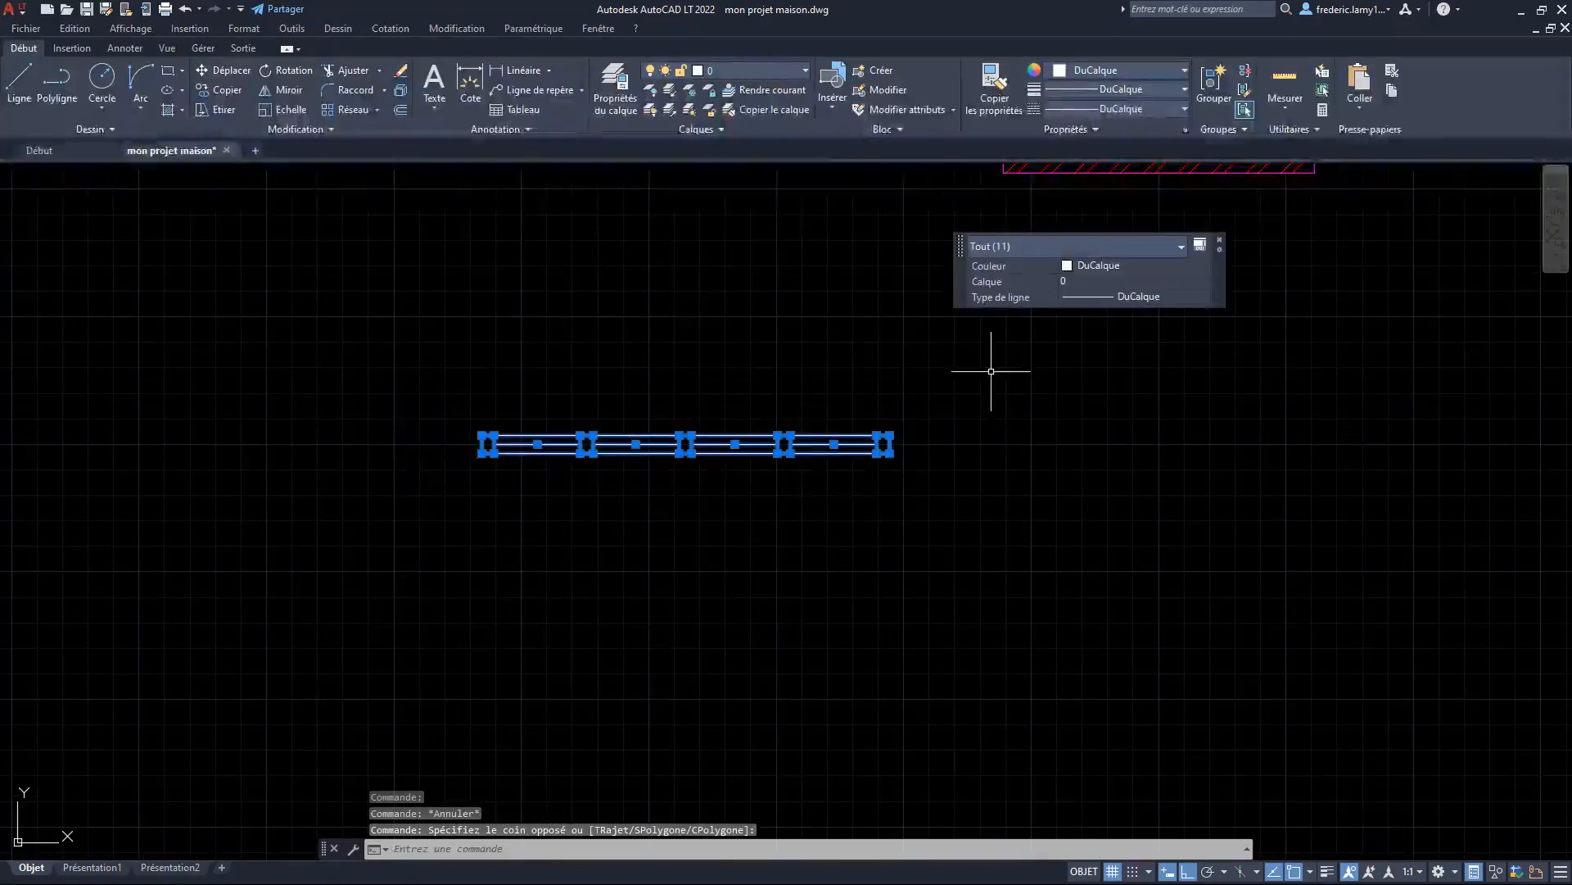
pyautogui.write('bloc')
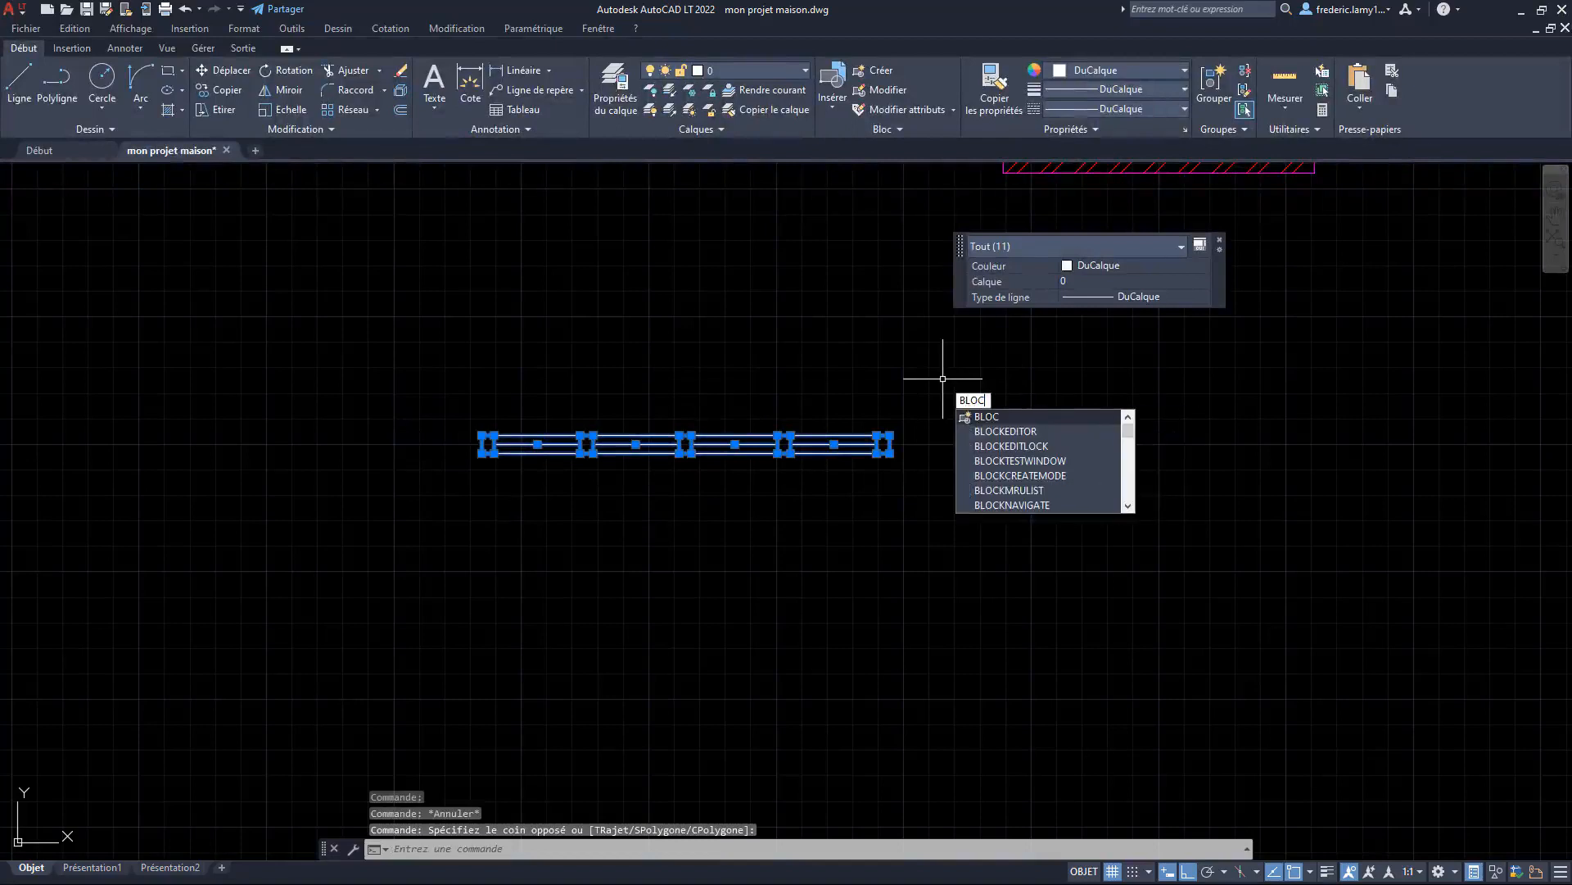
pyautogui.press('Return')
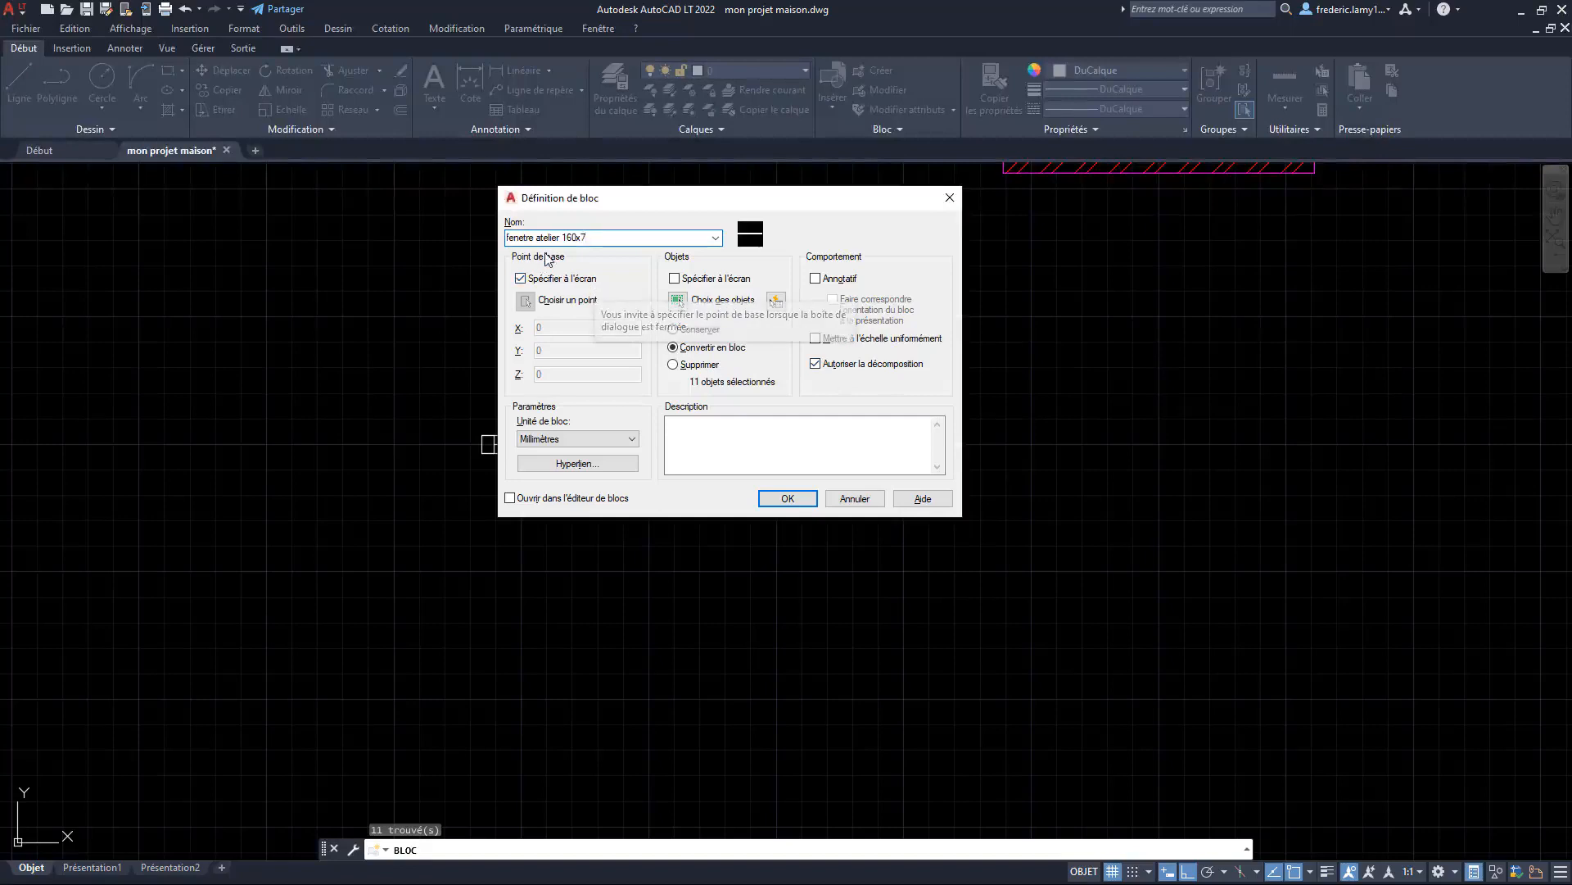
pyautogui.click(786, 502)
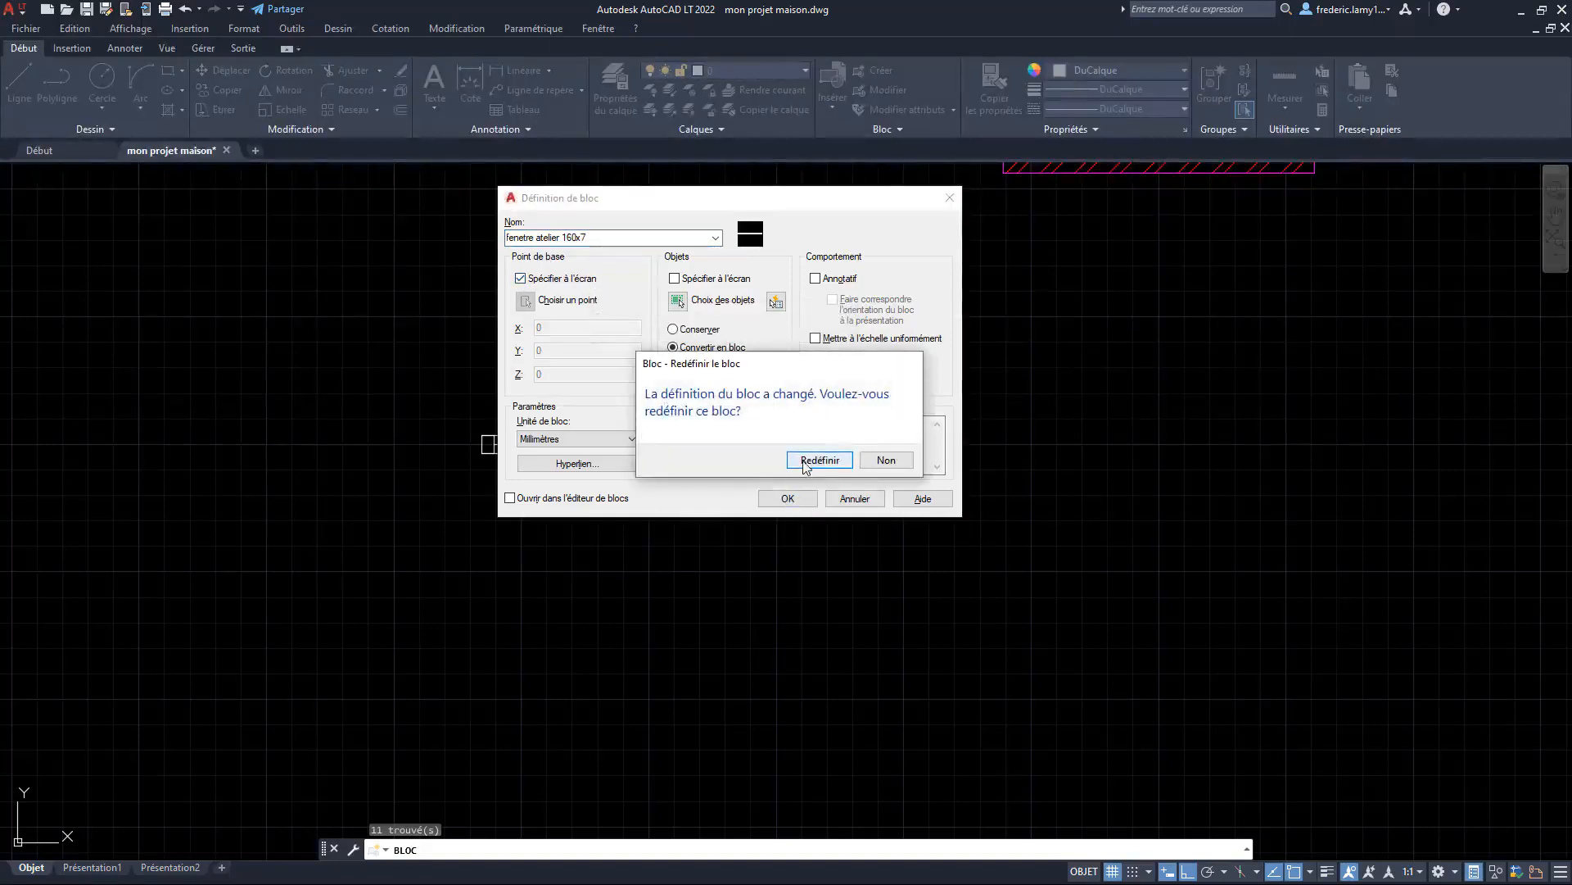
pyautogui.click(819, 460)
# Set the block's insertion base point at the lower-right corner of the last post
pyautogui.scroll(-4, 660, 518)
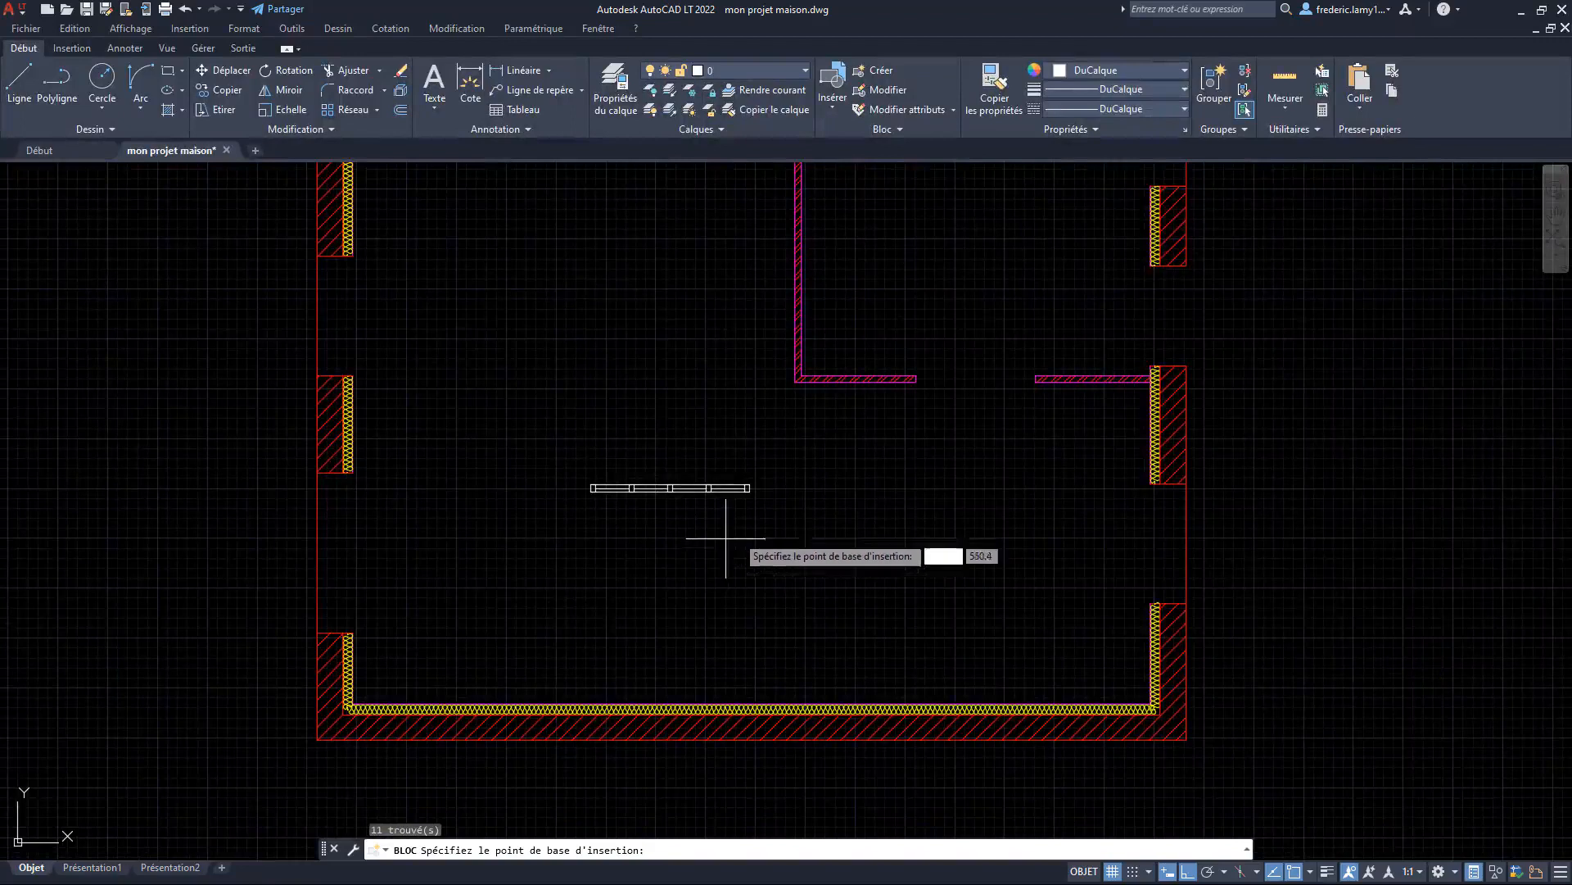
pyautogui.scroll(4, 782, 508)
pyautogui.scroll(-4, 761, 456)
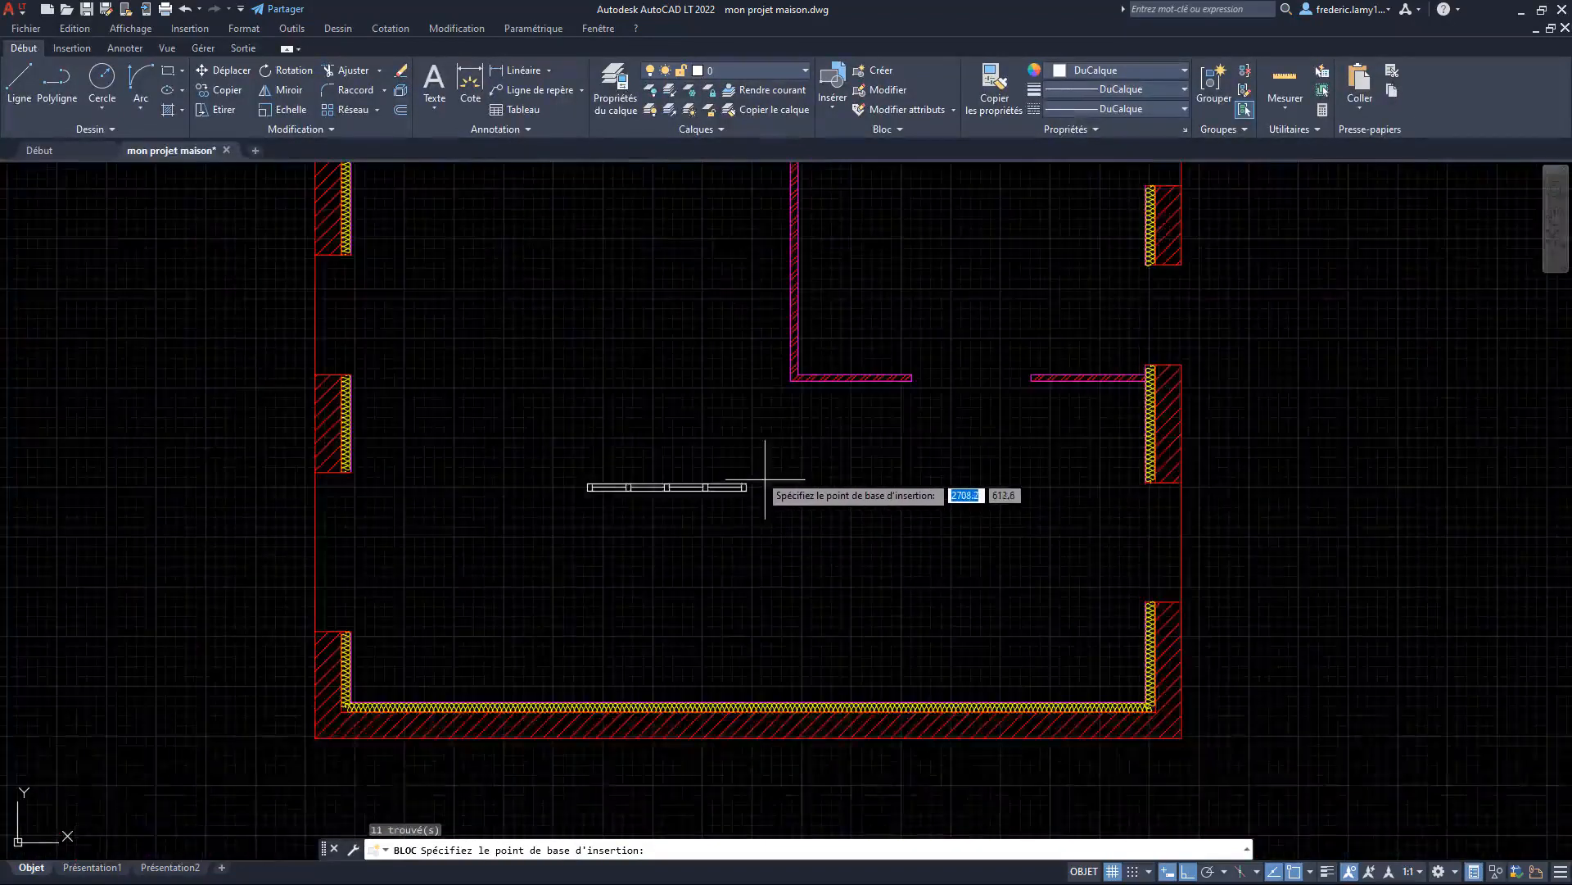
pyautogui.scroll(2, 729, 464)
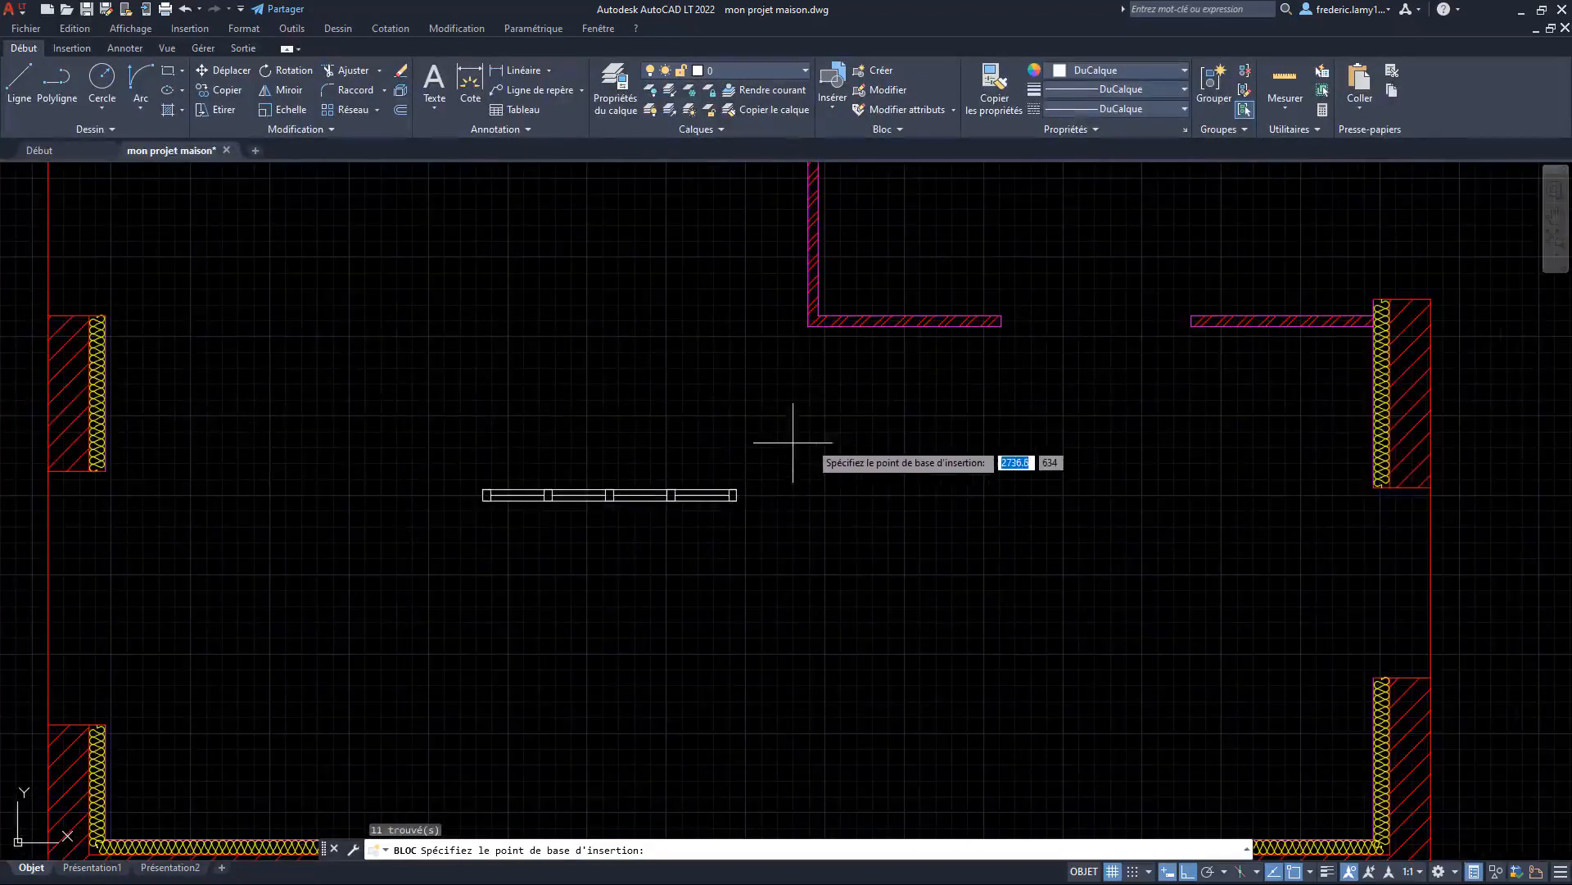
pyautogui.scroll(4, 766, 508)
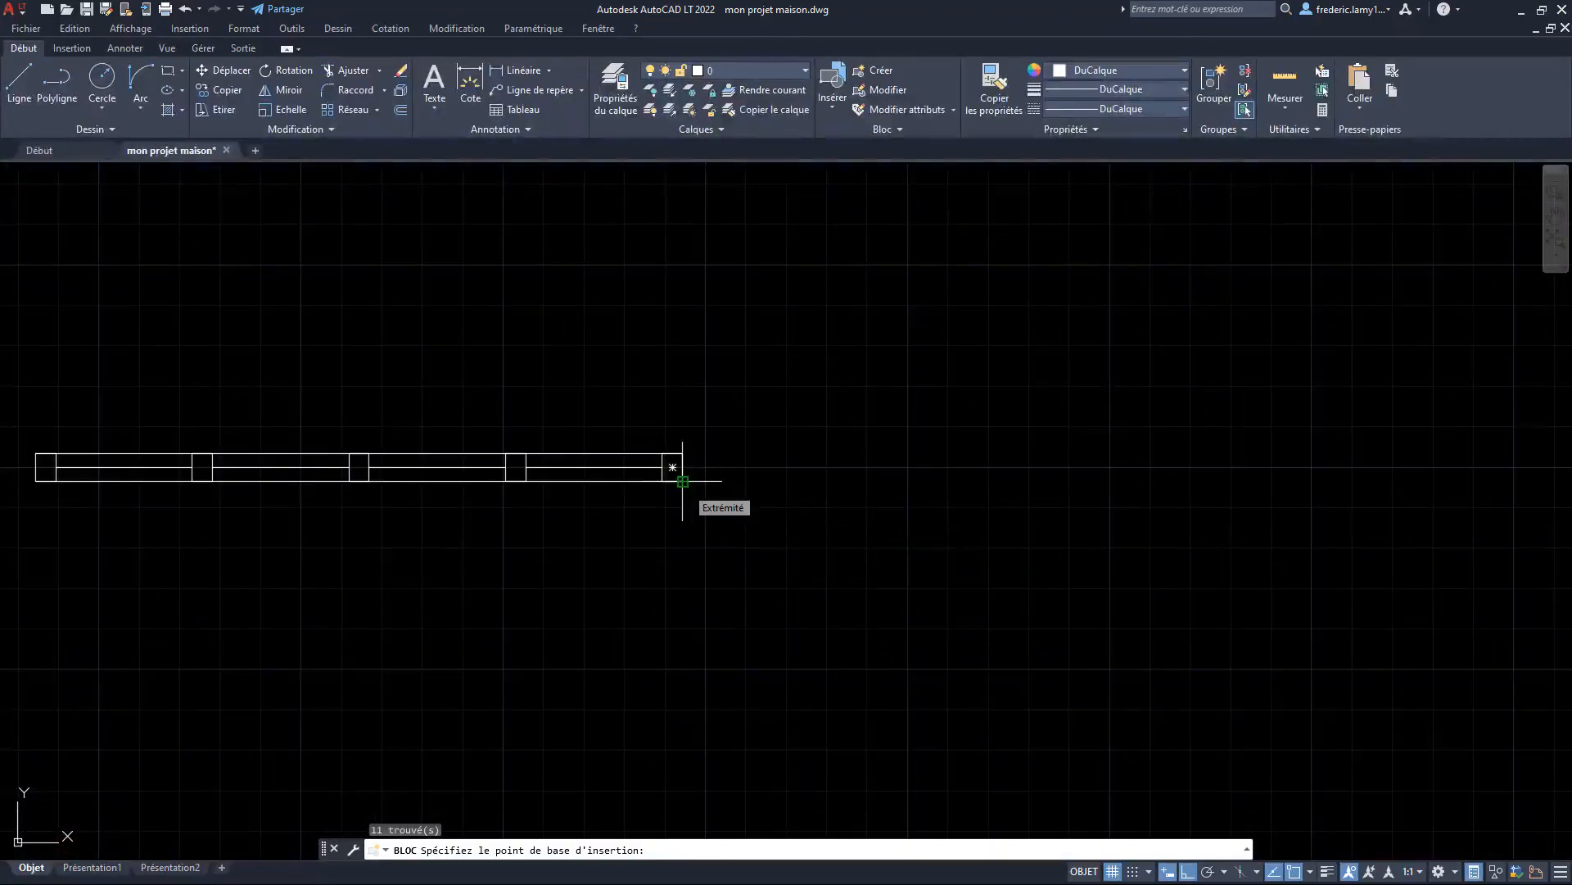
pyautogui.click(682, 481)
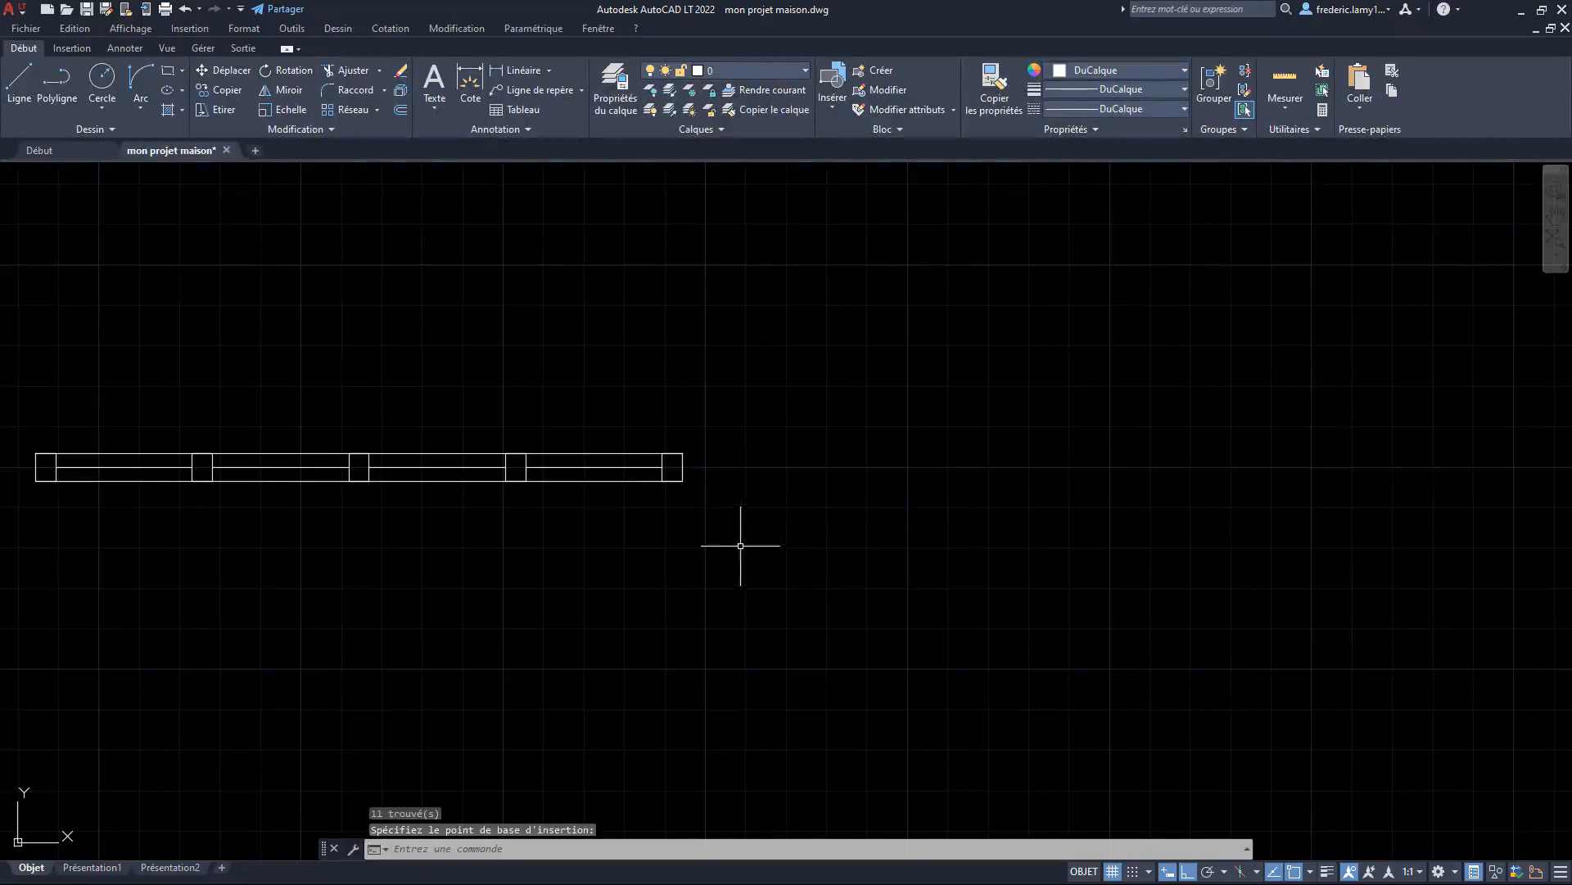
# Move the partition block by its base point to the lower-left outer corner of the L-shaped interior wall
pyautogui.click(682, 480)
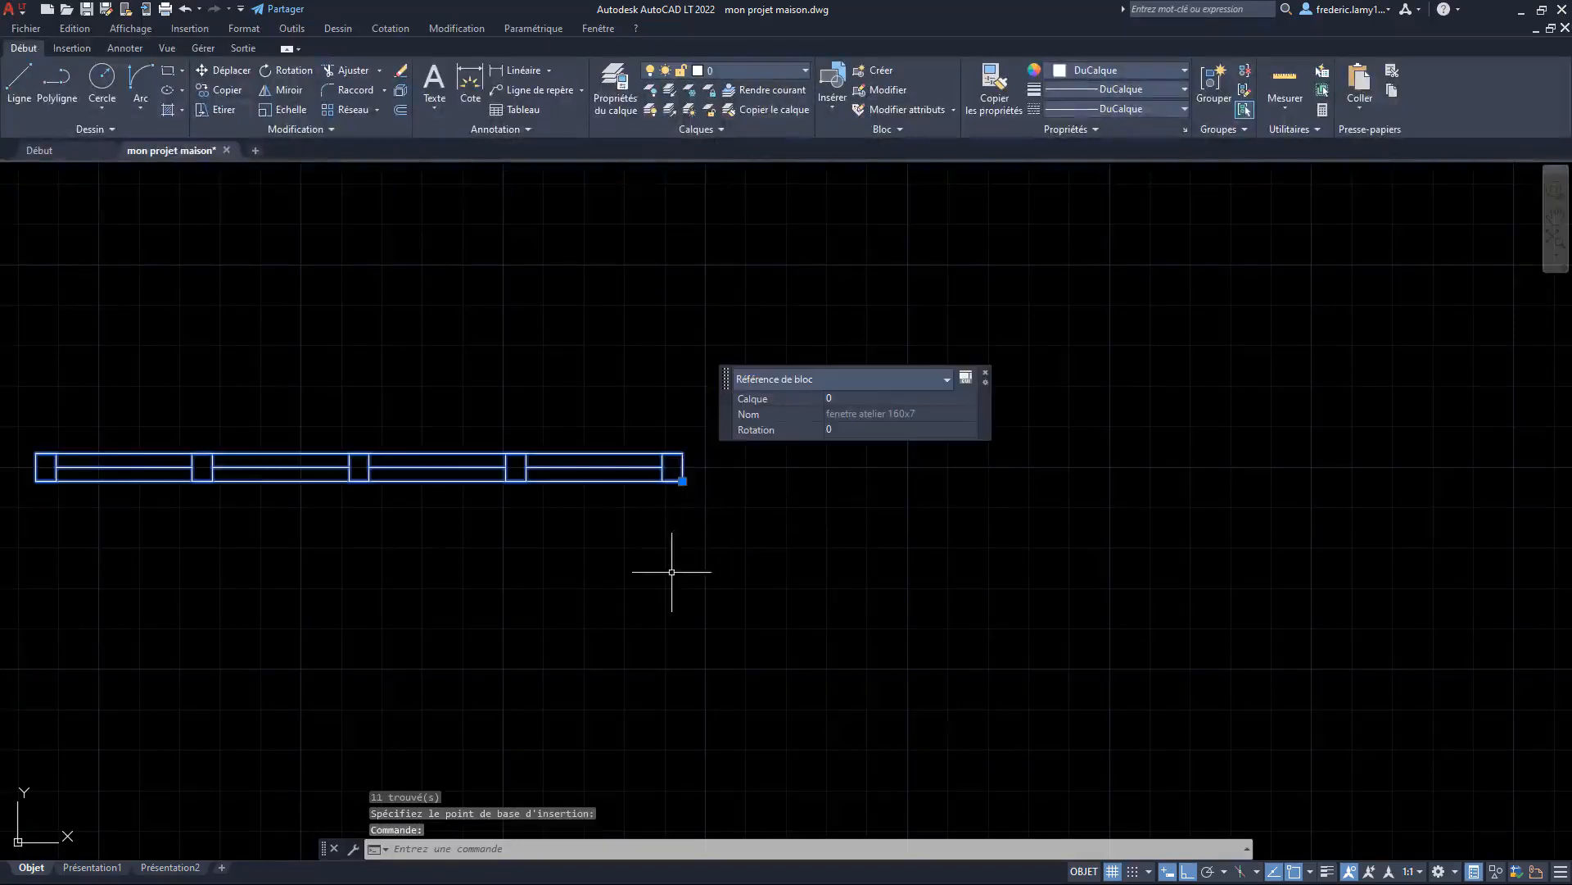
pyautogui.scroll(-4, 427, 583)
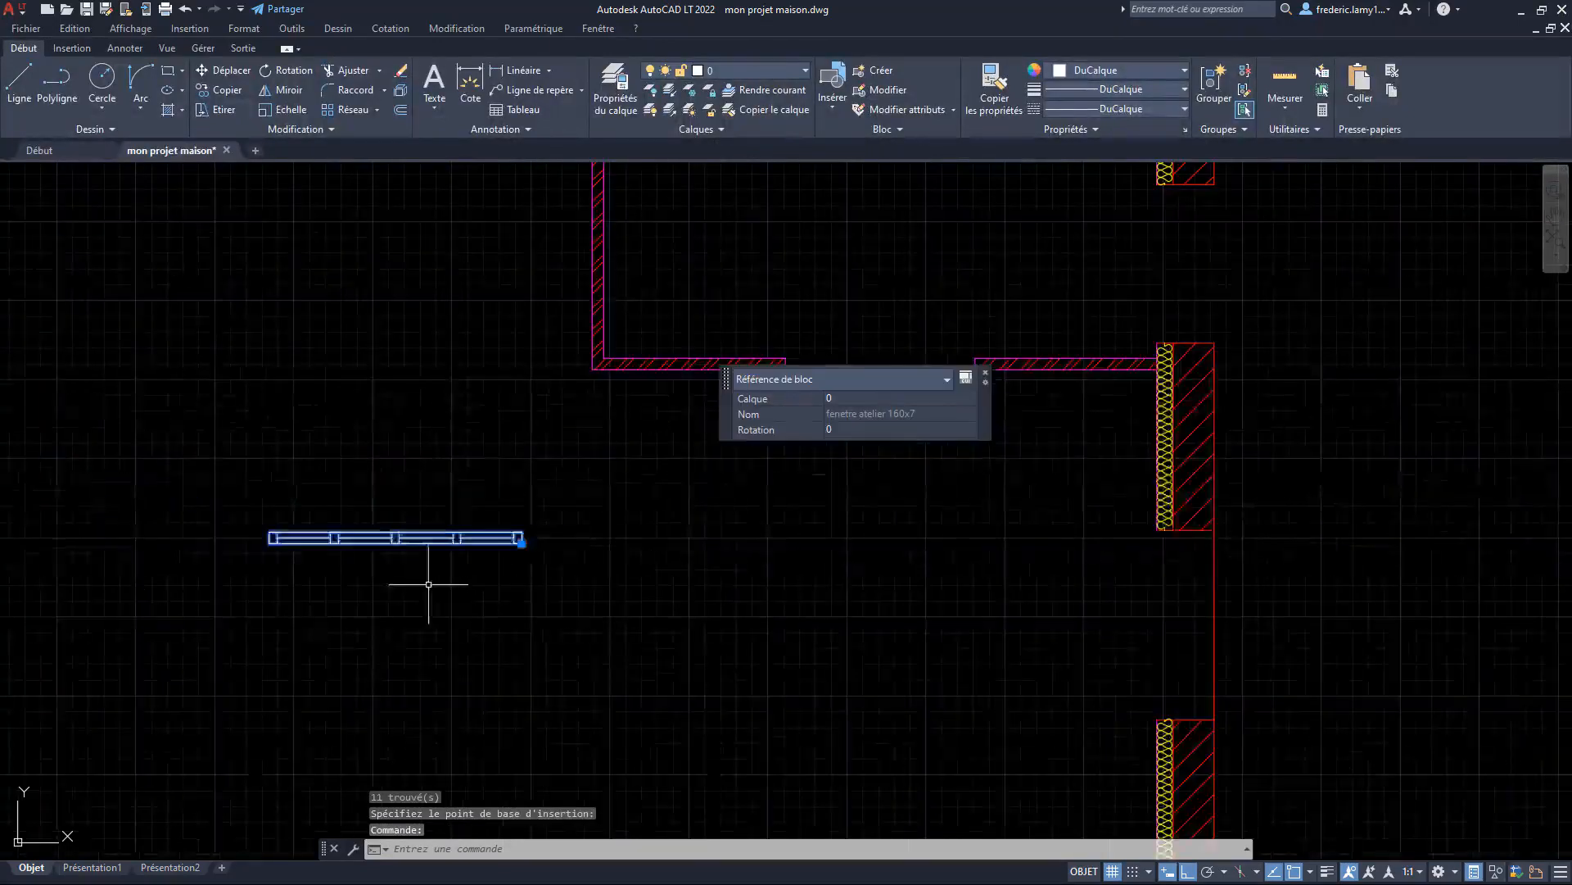
pyautogui.click(521, 540)
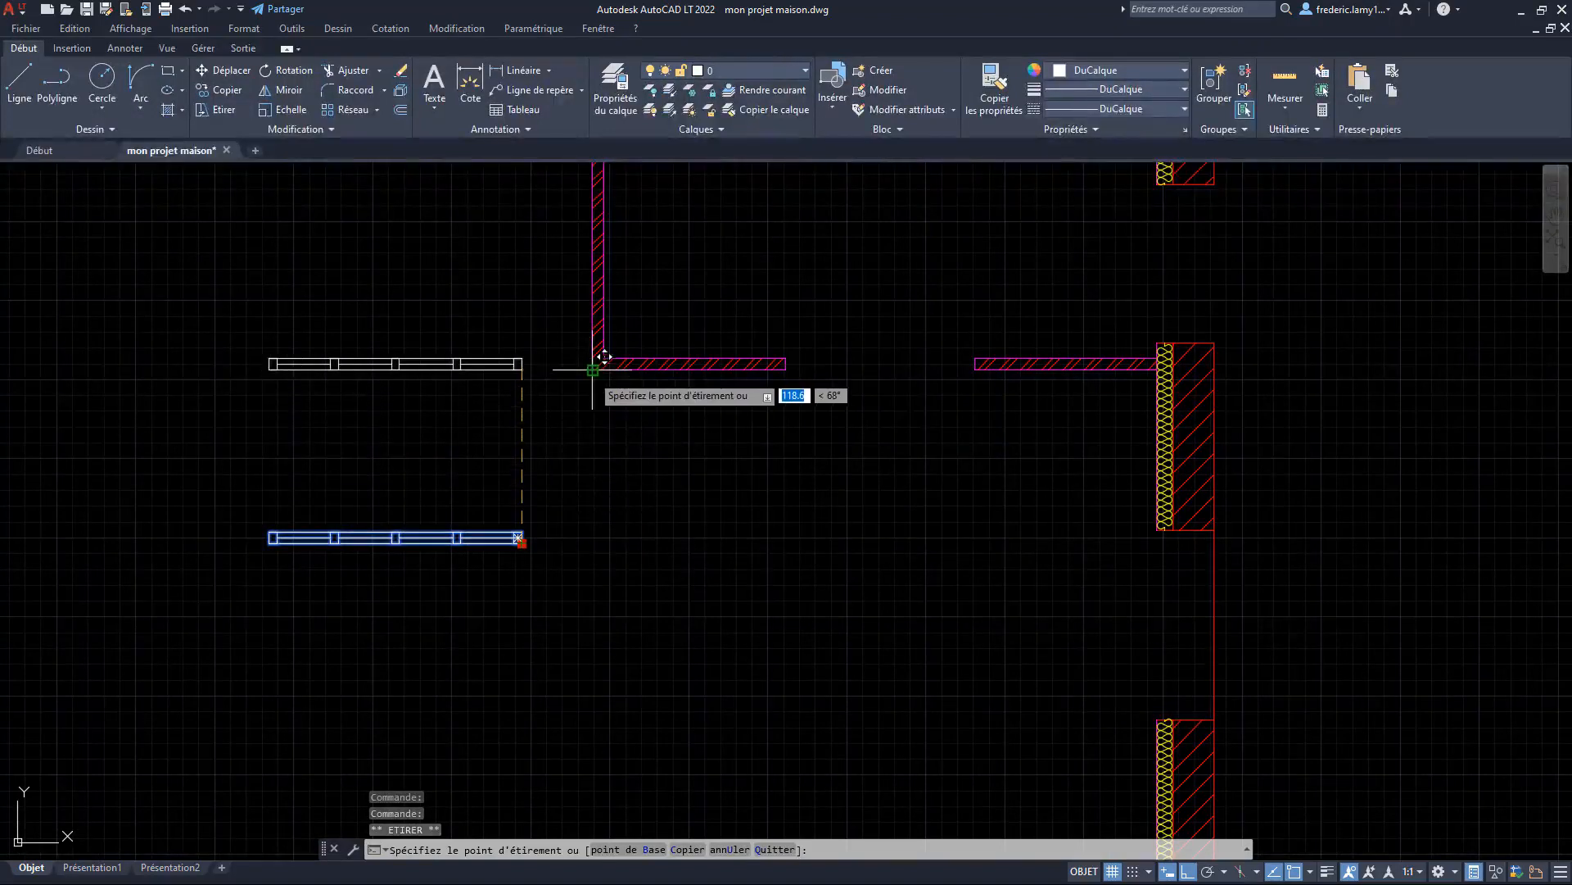
pyautogui.click(593, 369)
# Assign the partition block to the Menuiseries layer and clear the selection
pyautogui.scroll(-4, 540, 581)
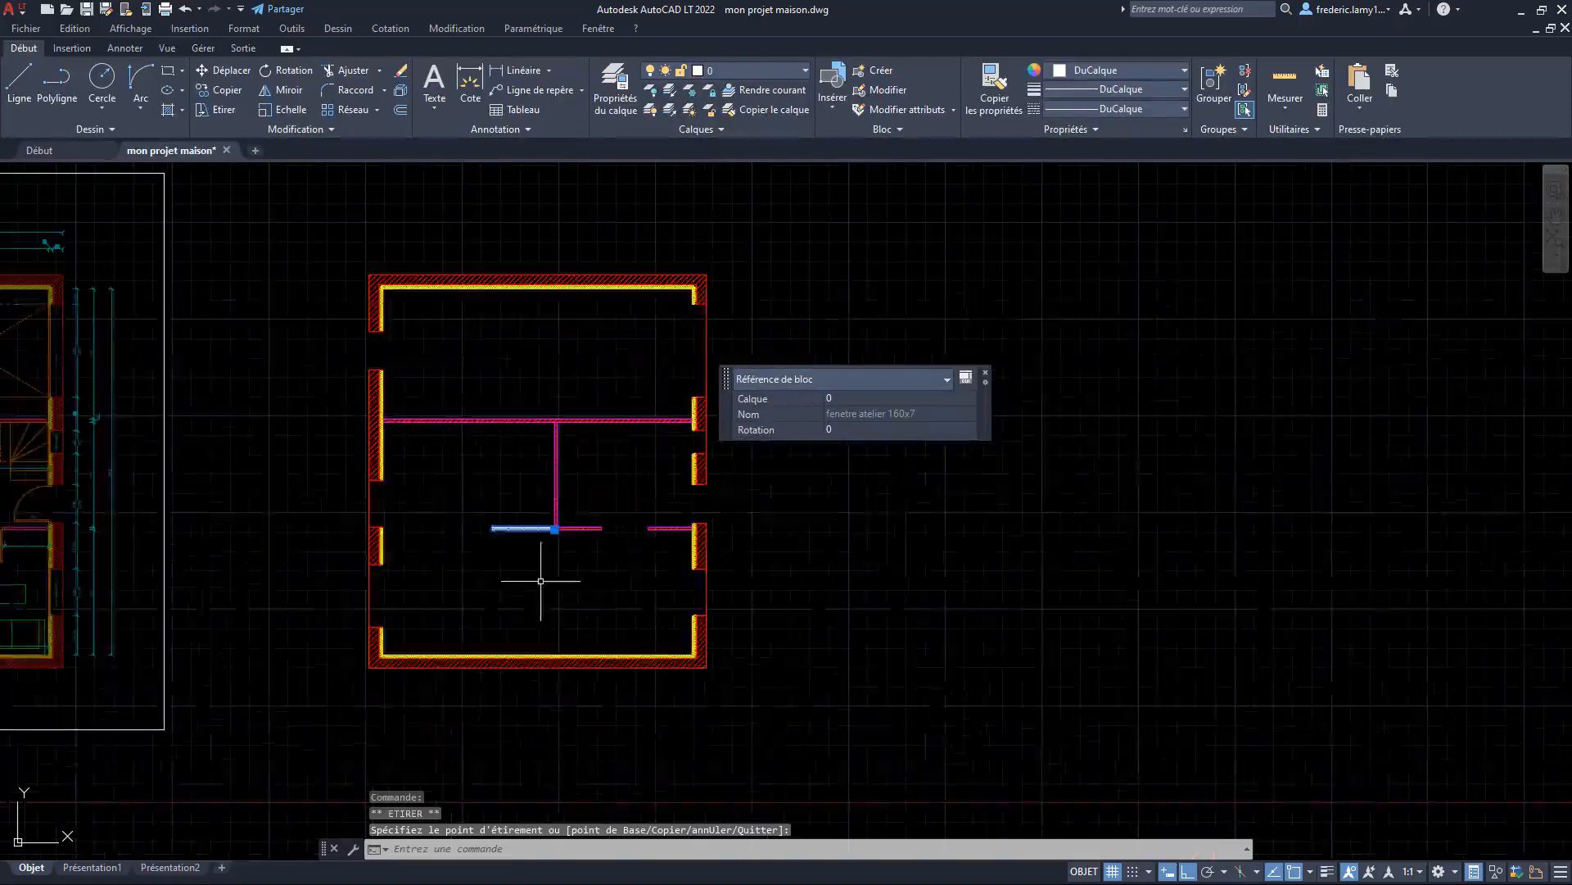
pyautogui.scroll(4, 516, 550)
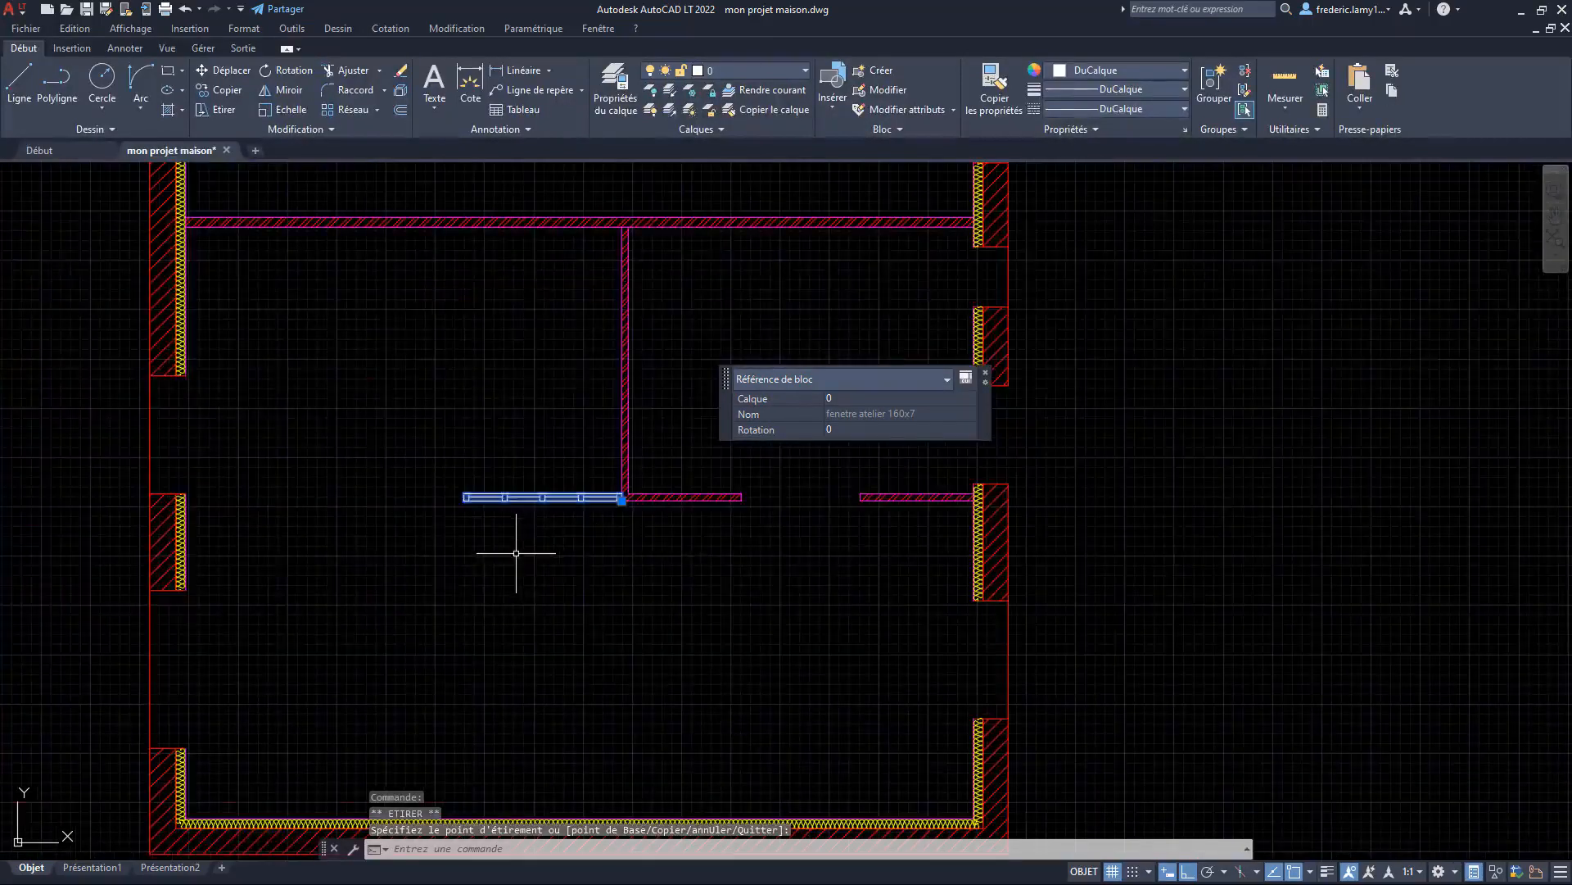
pyautogui.scroll(-2, 674, 597)
pyautogui.scroll(2, 667, 572)
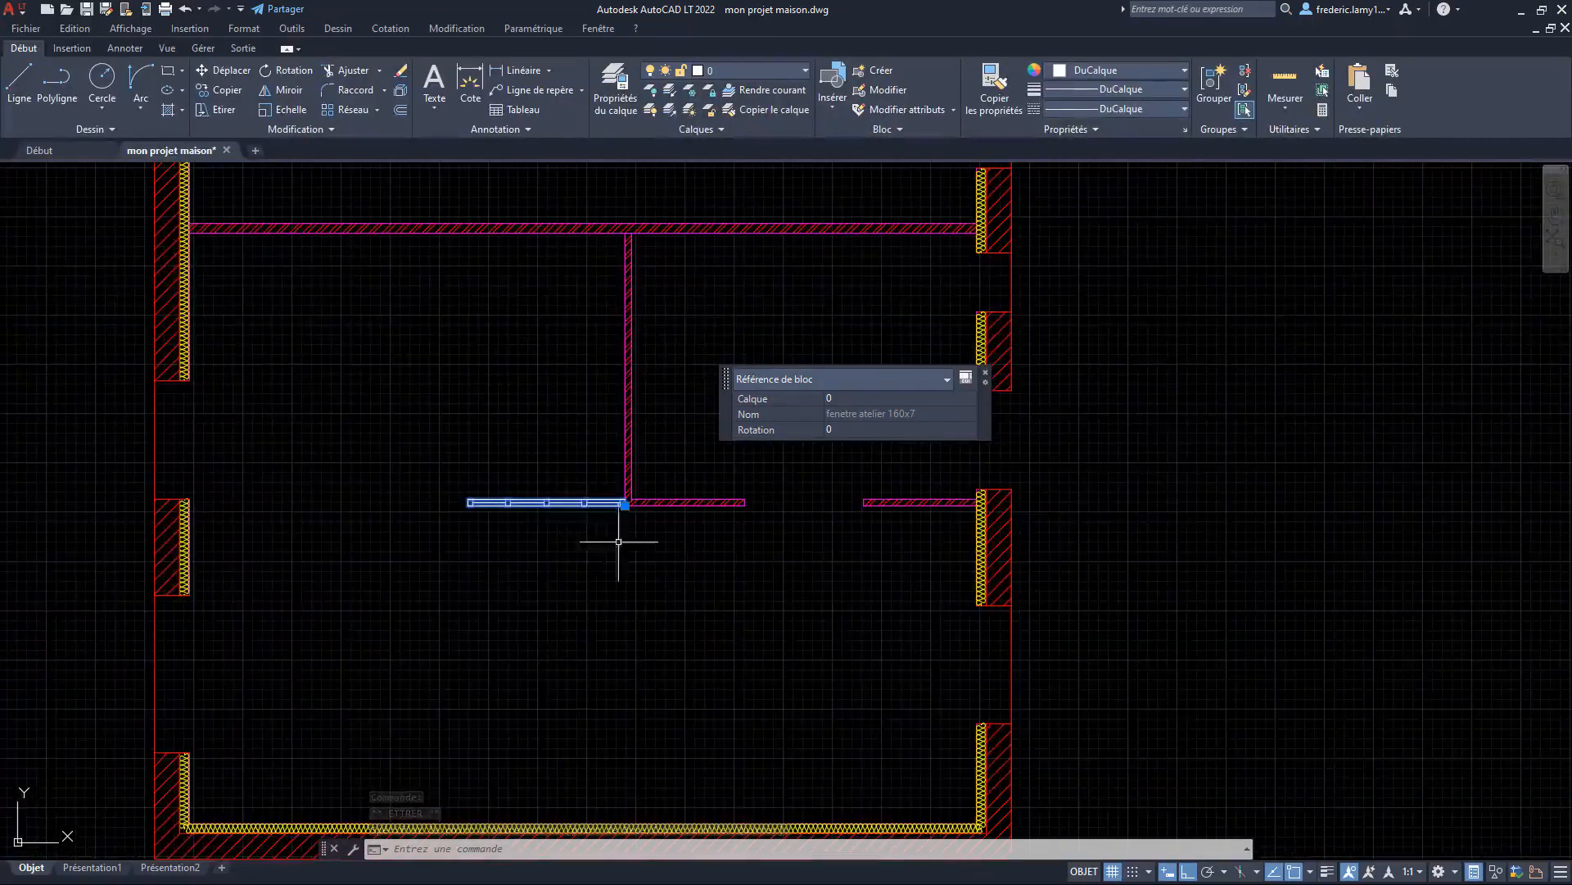
pyautogui.click(807, 70)
pyautogui.click(720, 228)
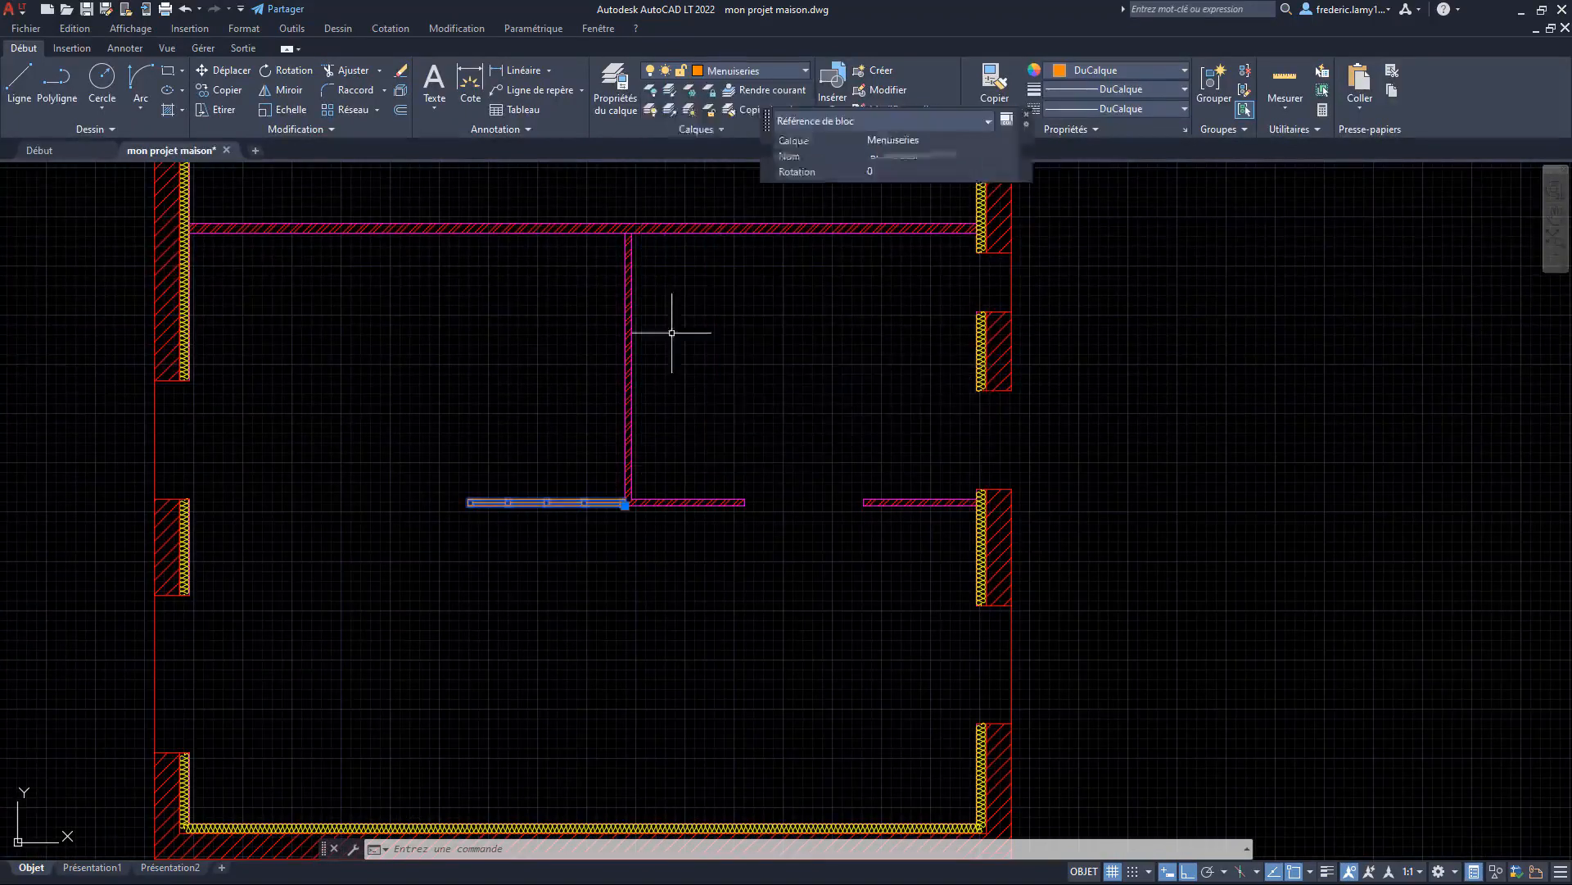
pyautogui.press('Escape')
# Examine the reference plan's kitchen, living-room and entrance area and compare it with the new plan
pyautogui.scroll(-2, 746, 625)
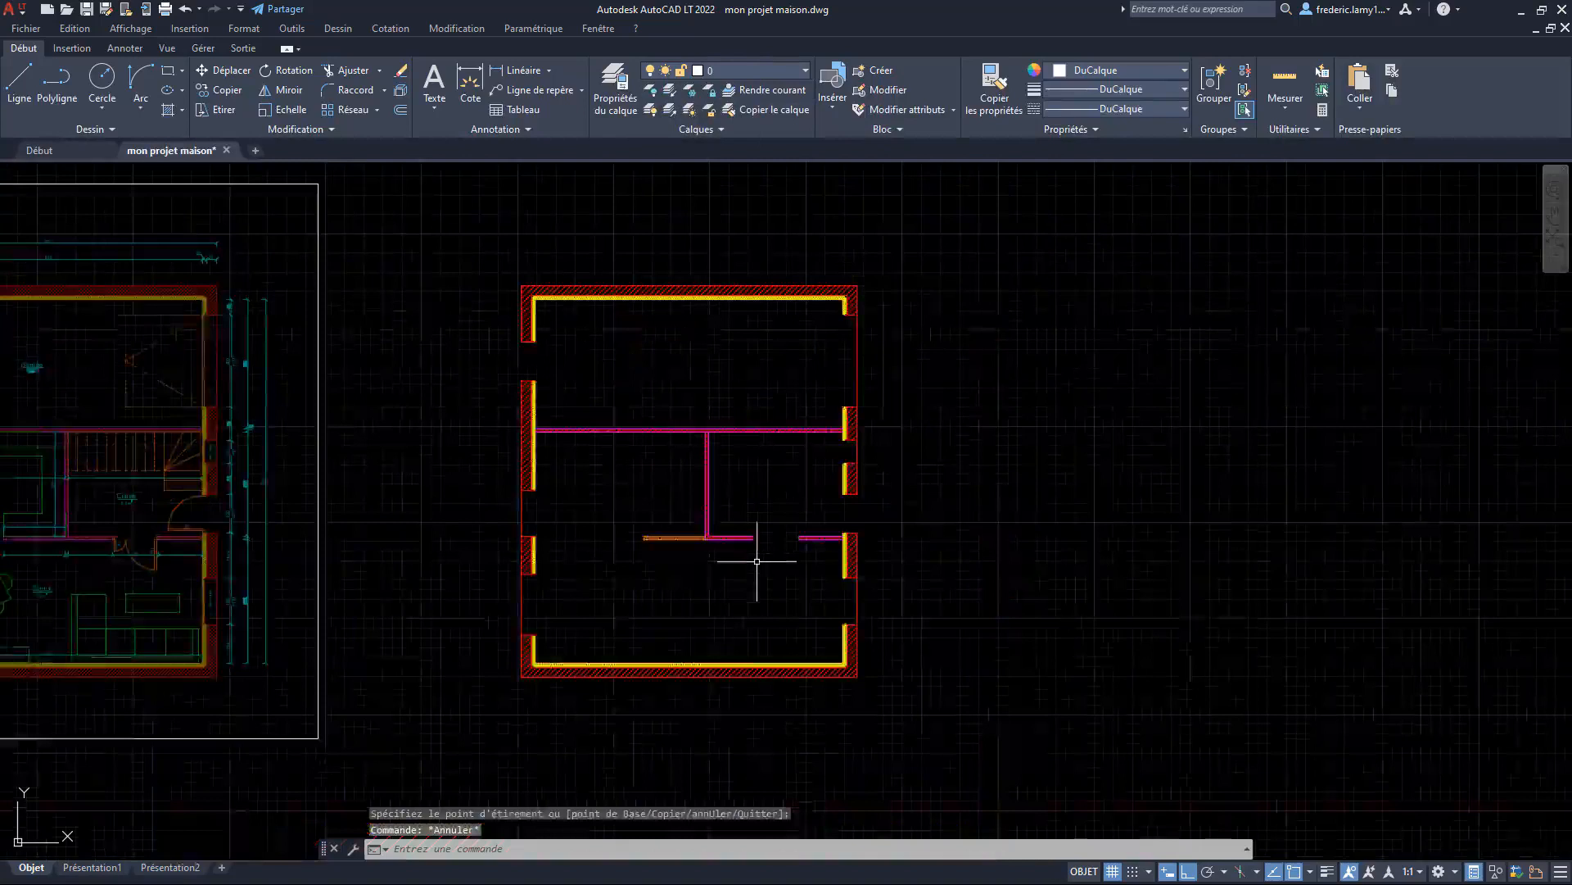
pyautogui.scroll(-2, 747, 555)
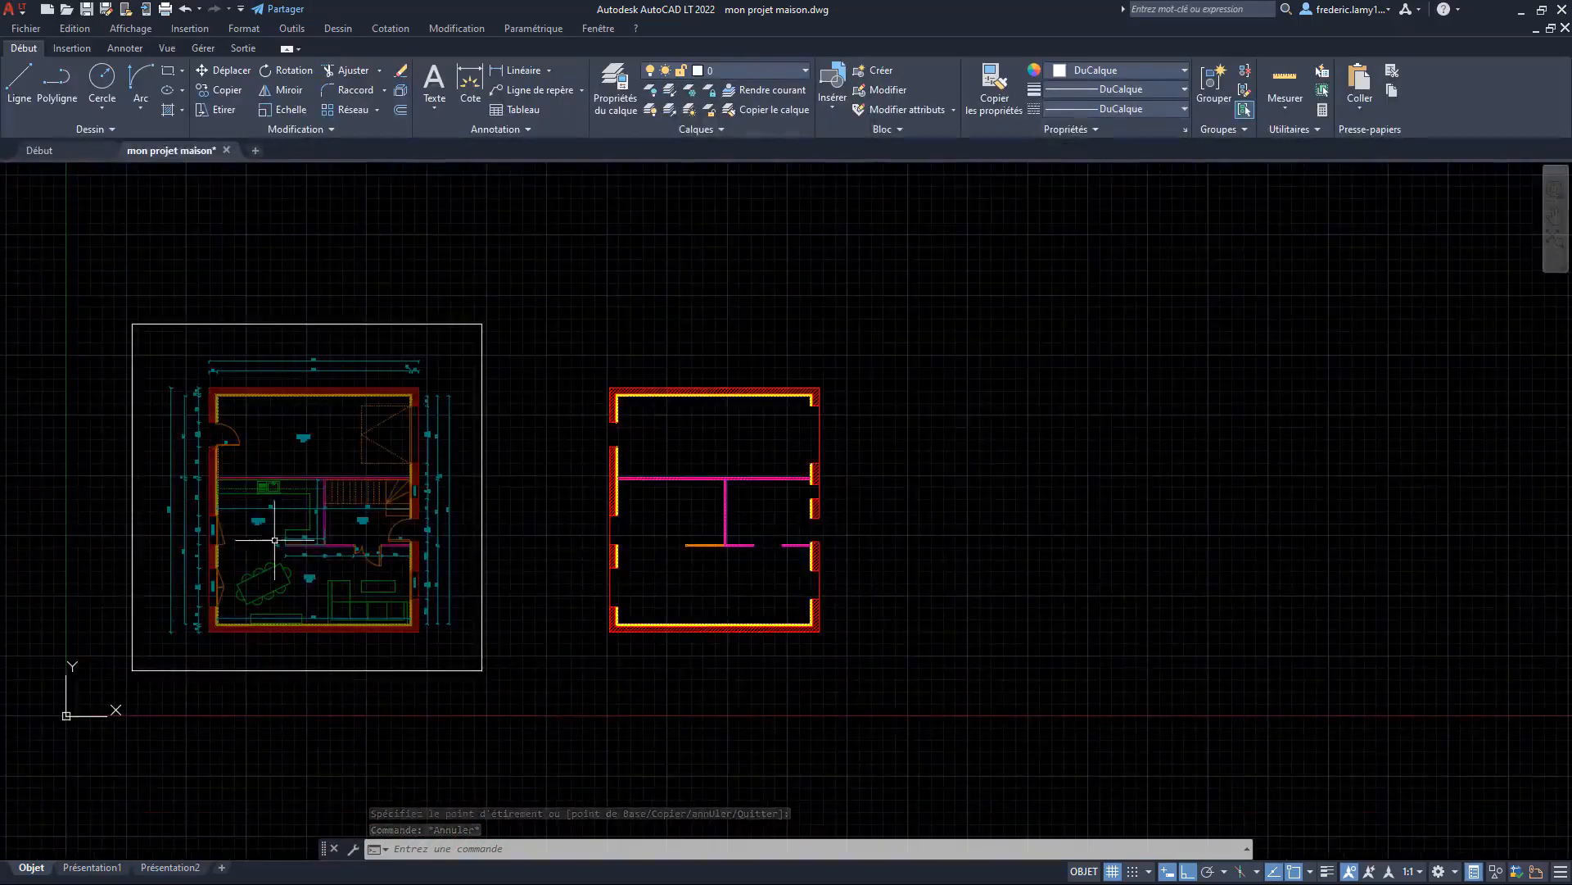
pyautogui.scroll(5, 251, 542)
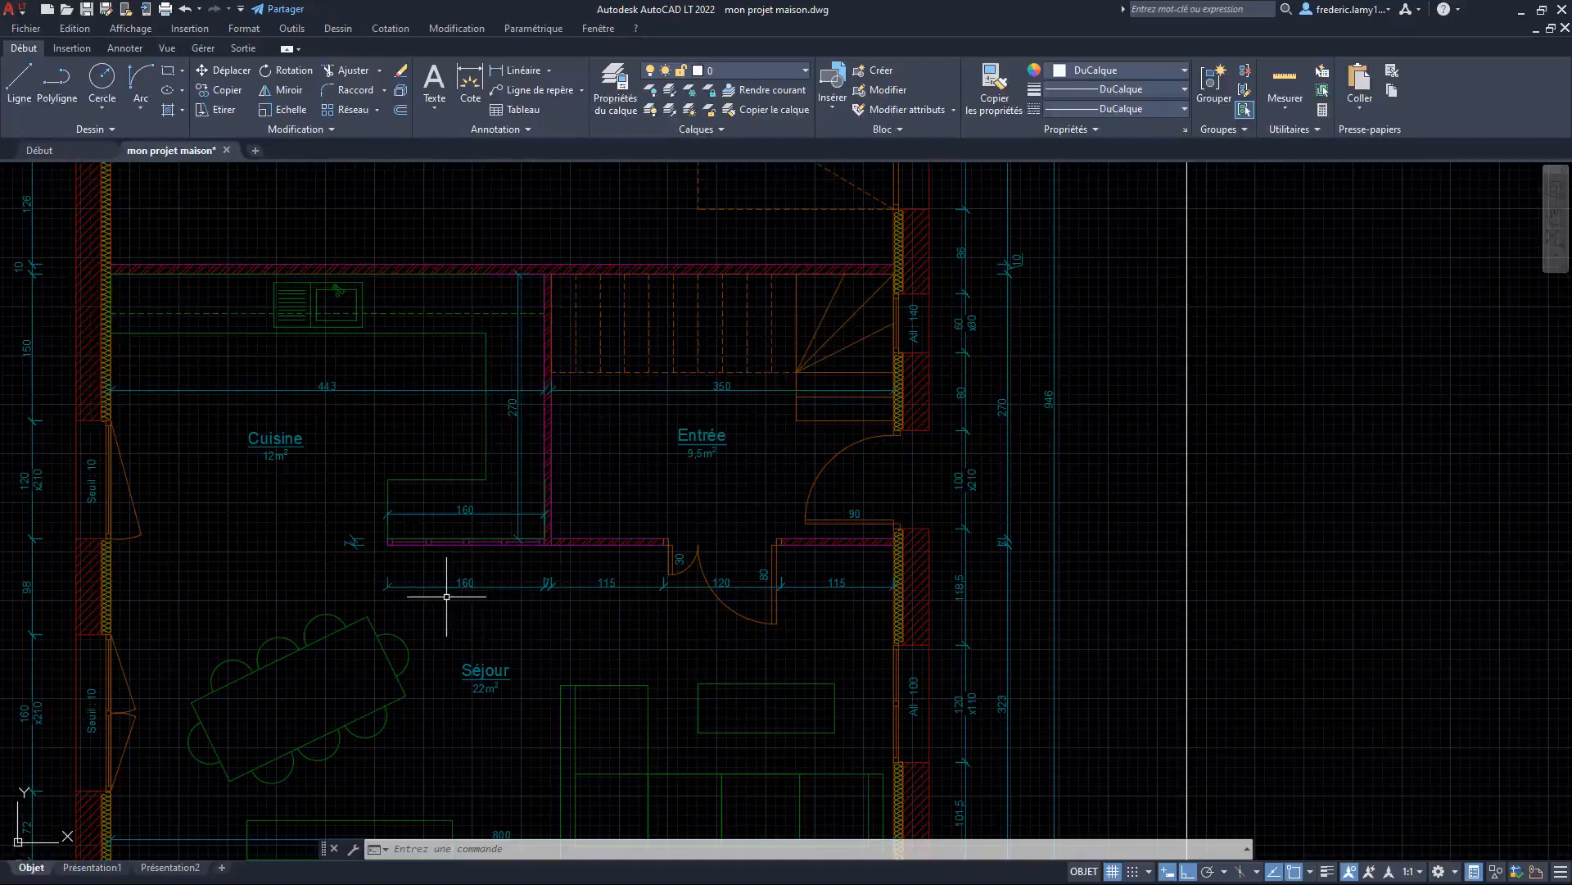
pyautogui.scroll(-4, 446, 596)
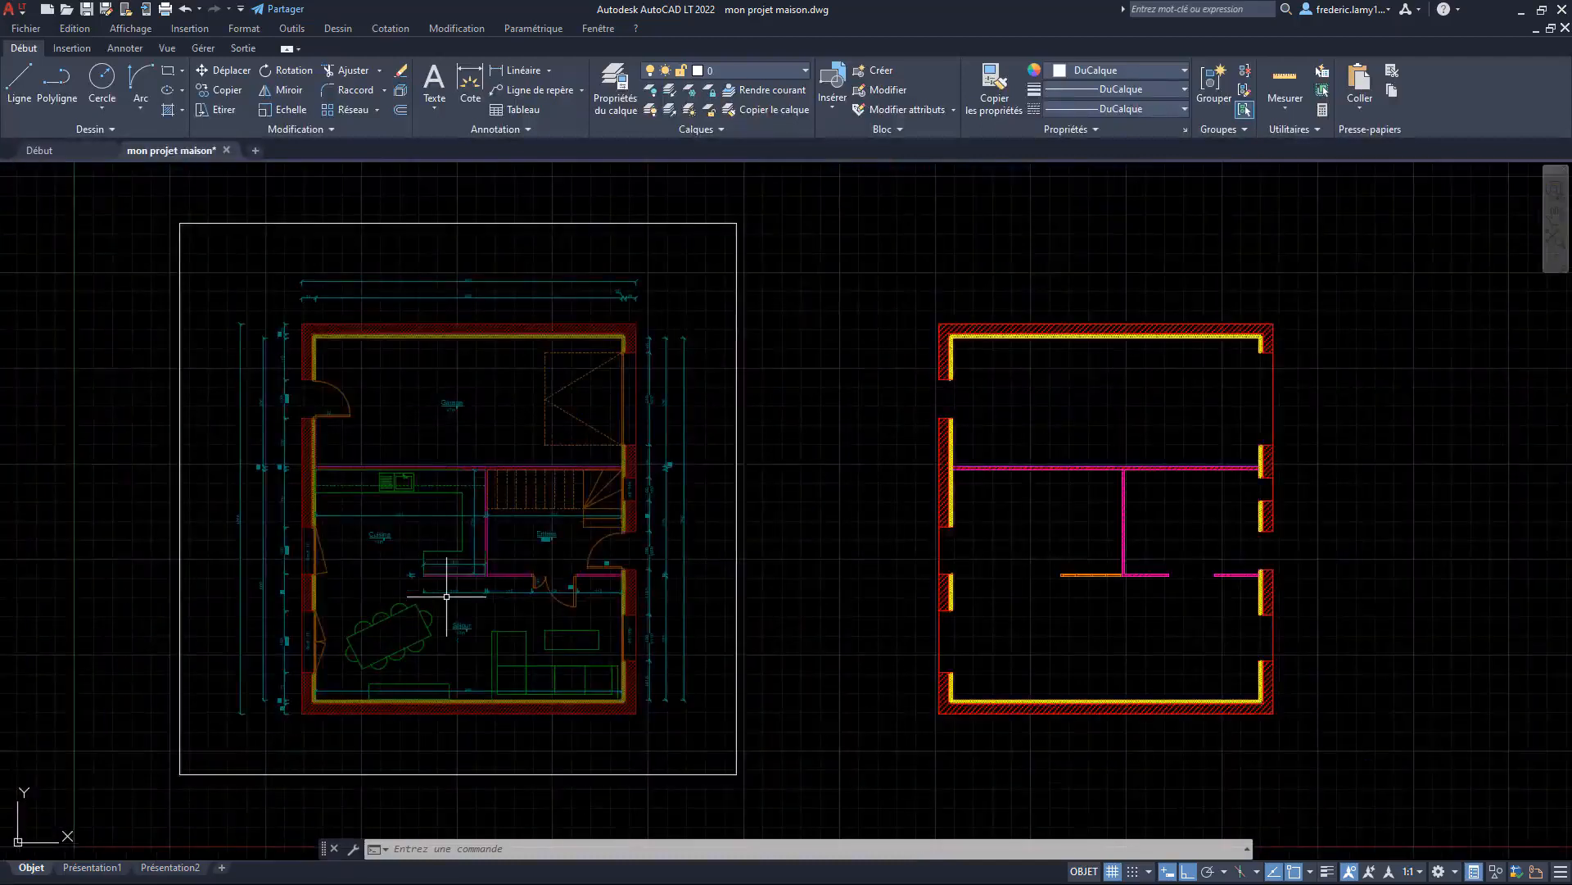
pyautogui.scroll(3, 563, 590)
pyautogui.scroll(-3, 540, 590)
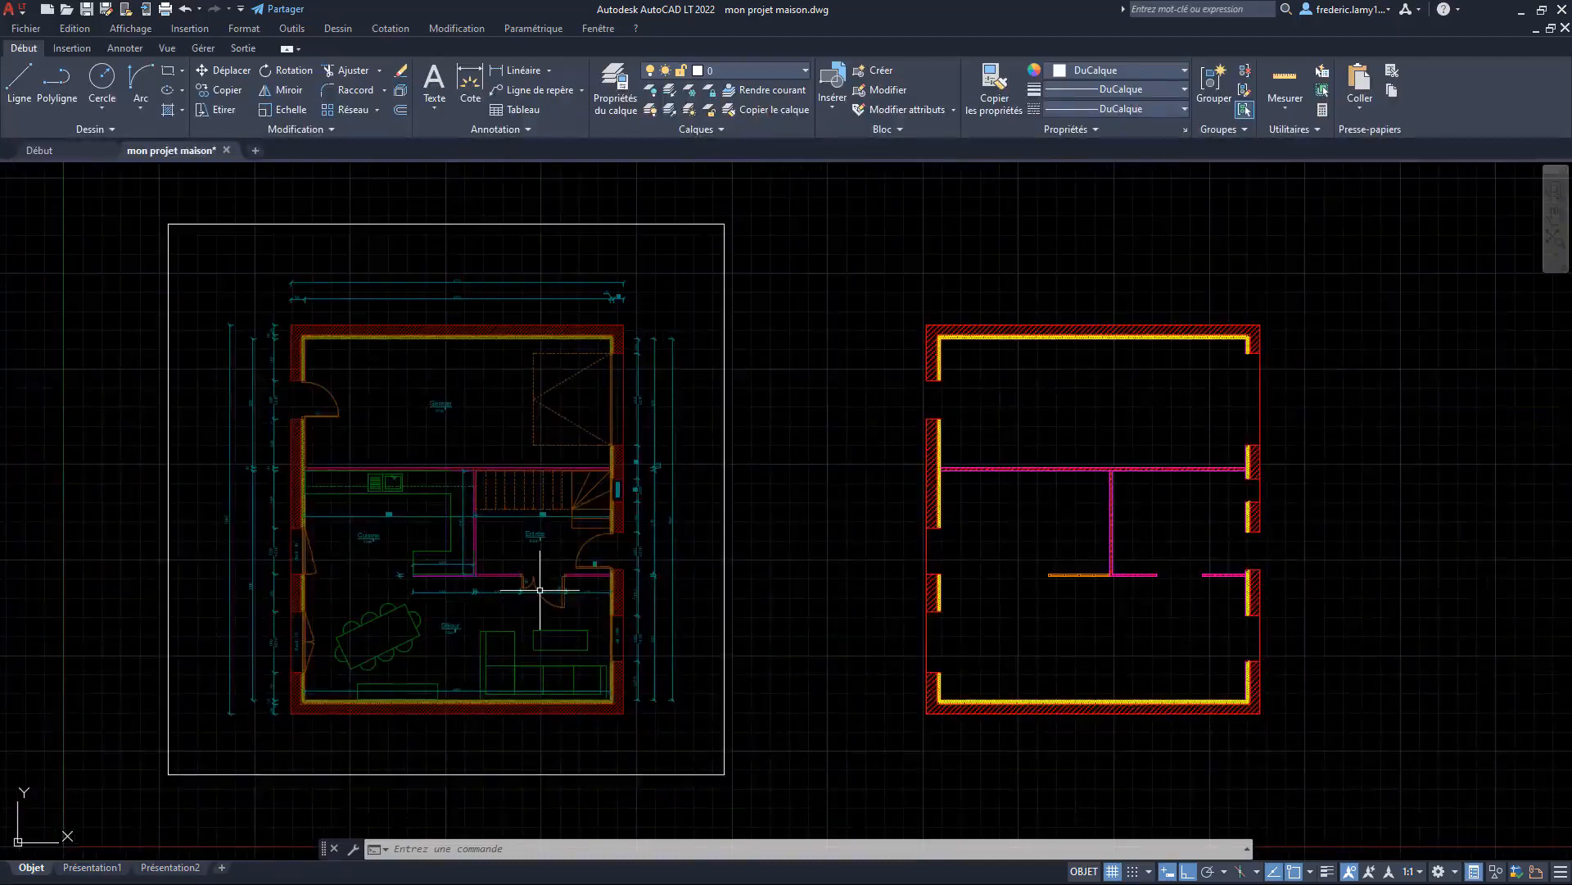